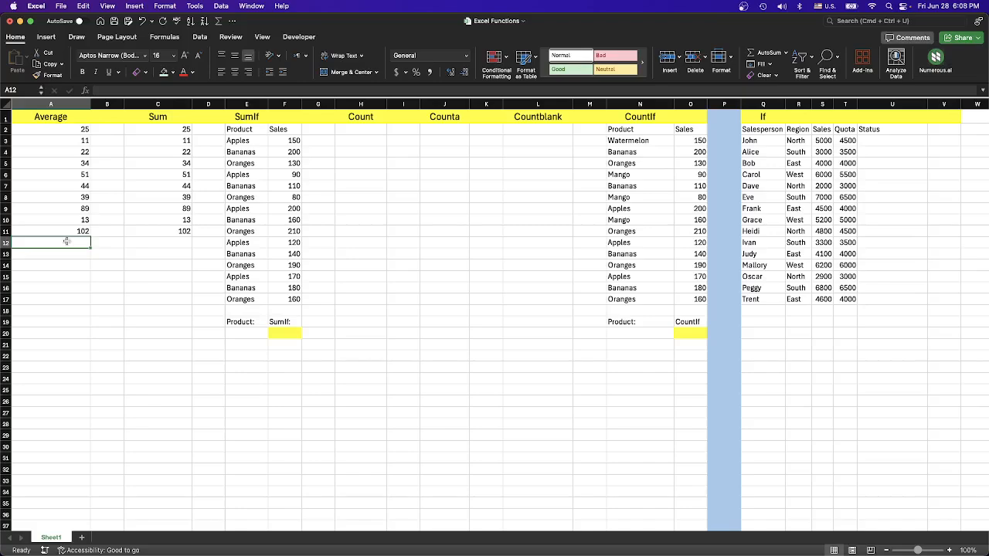
# Step: Enter a formula in A12 that averages the numbers in A2:A11 with the AVERAGE function
pyautogui.click(72, 263)
pyautogui.click(68, 244)
pyautogui.moveTo(74, 131); pyautogui.dragTo(70, 227)
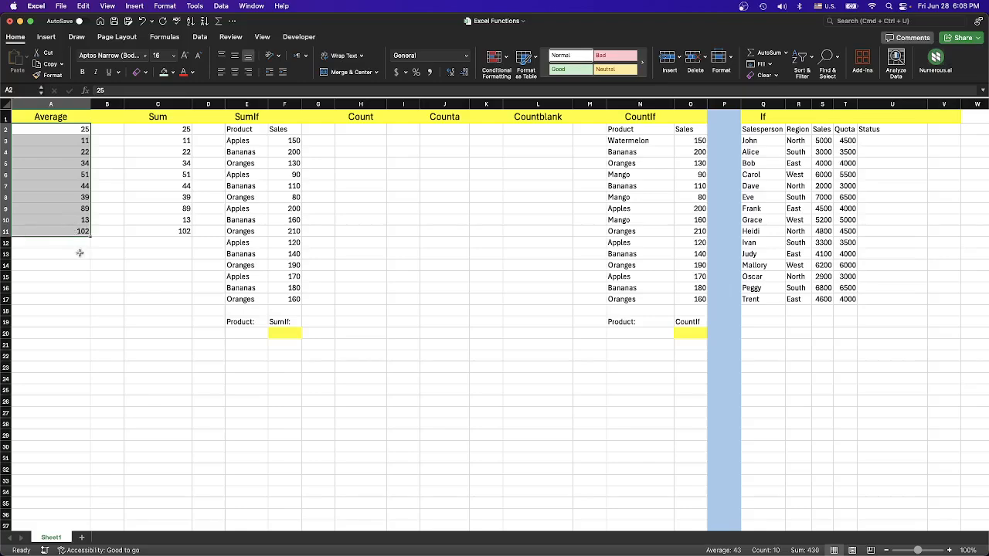
pyautogui.click(75, 245)
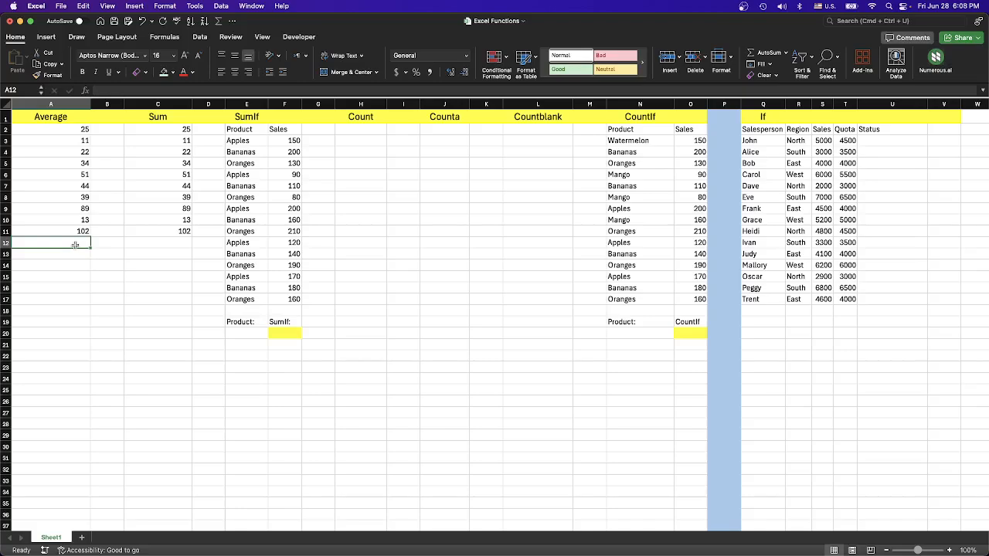
pyautogui.write('=')
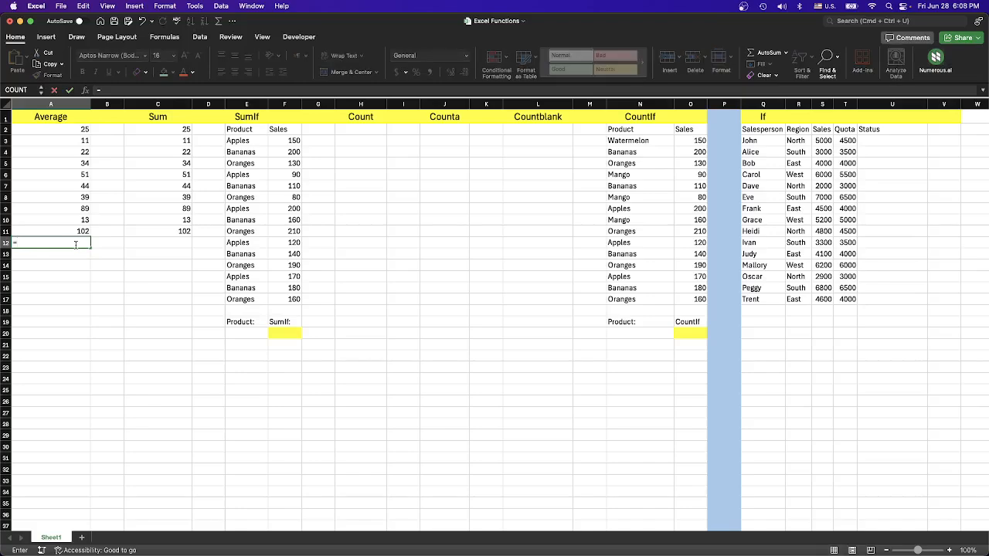
pyautogui.write('ave')
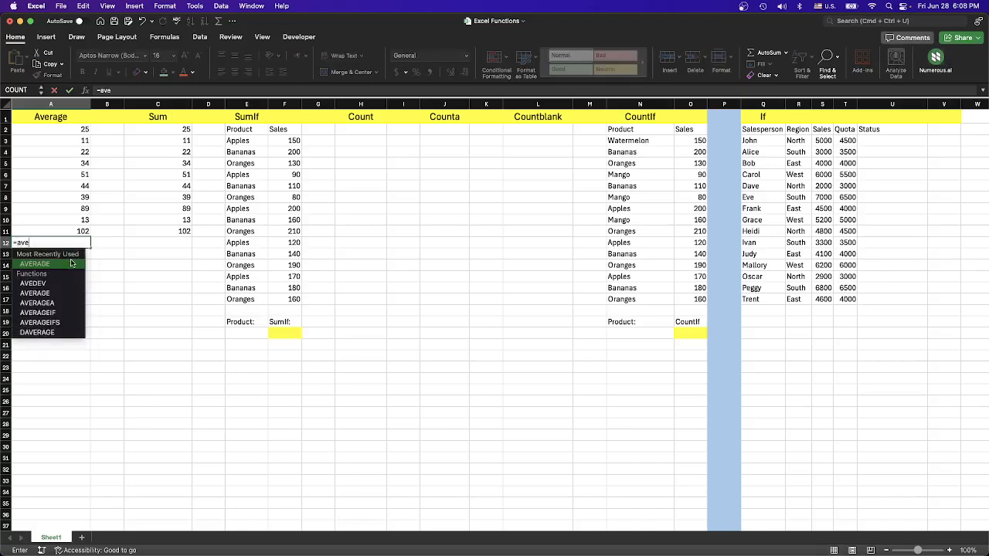
pyautogui.doubleClick(73, 263)
pyautogui.moveTo(77, 133); pyautogui.dragTo(66, 226)
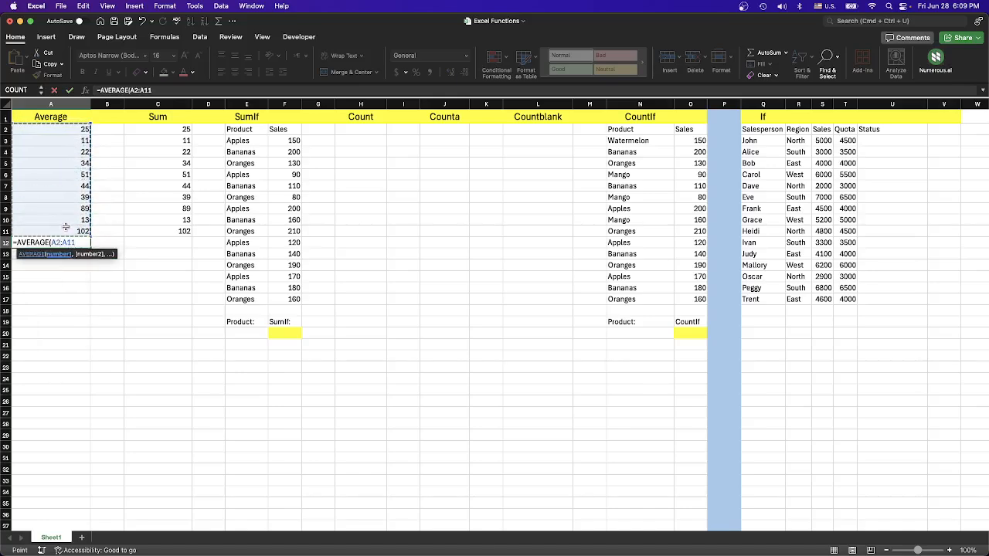
pyautogui.write(')')
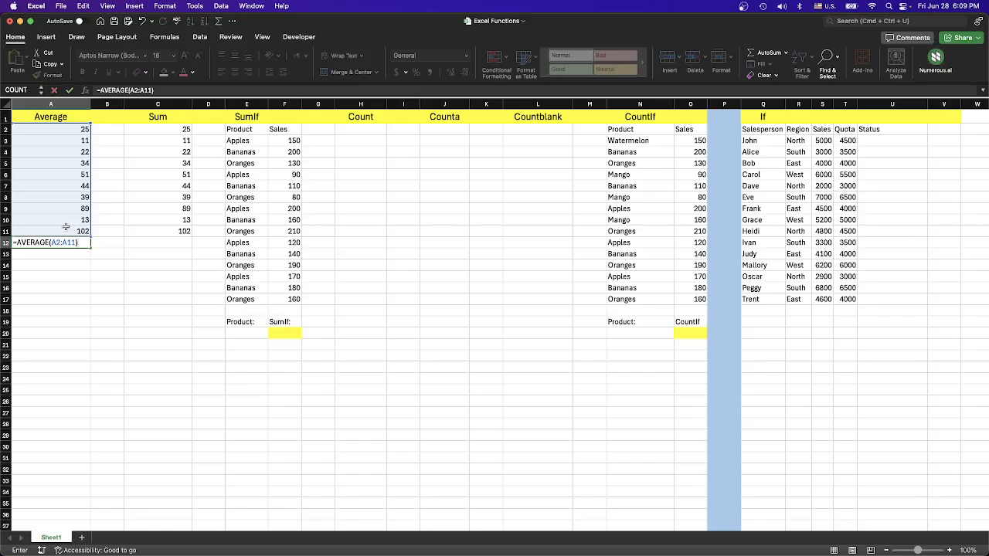
pyautogui.press('Return')
pyautogui.click(83, 243)
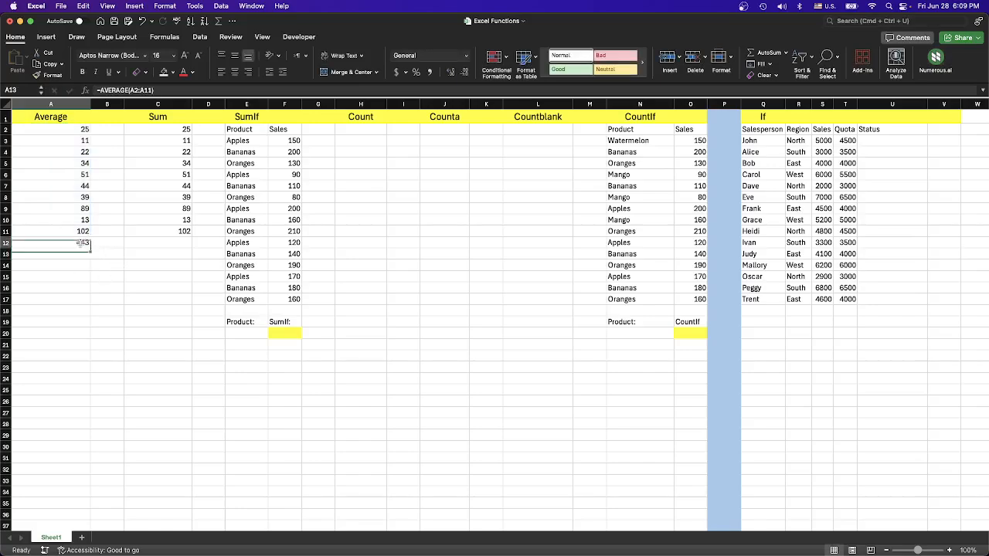
# Step: Enter an AVERAGE formula in A15 that averages the literal numbers 100 and 350
pyautogui.click(69, 272)
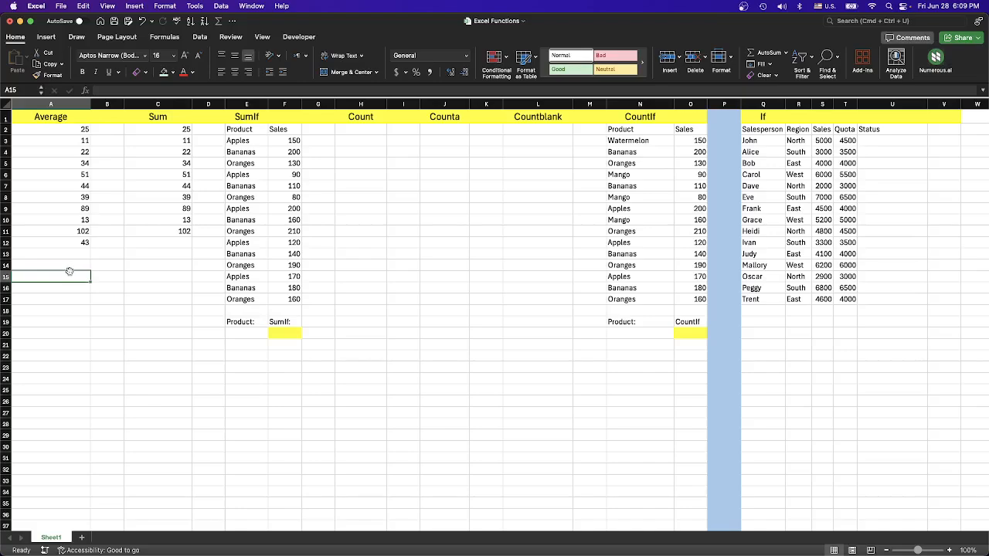
pyautogui.write('=ave')
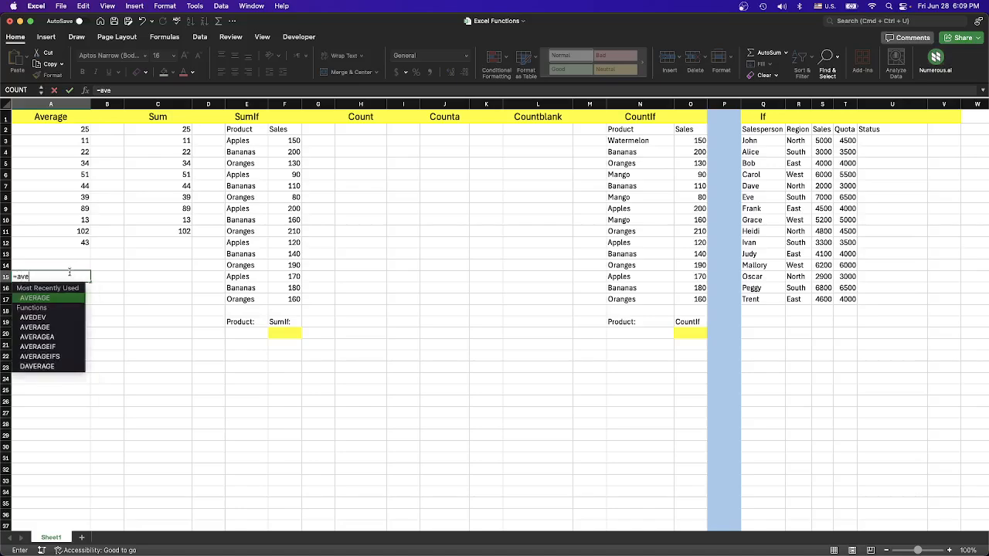
pyautogui.doubleClick(61, 298)
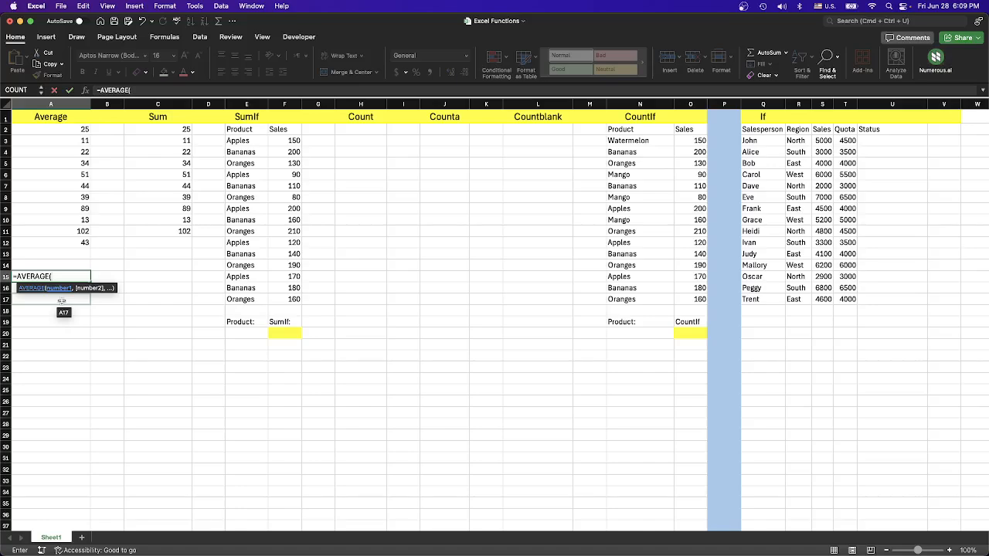
pyautogui.write('100,')
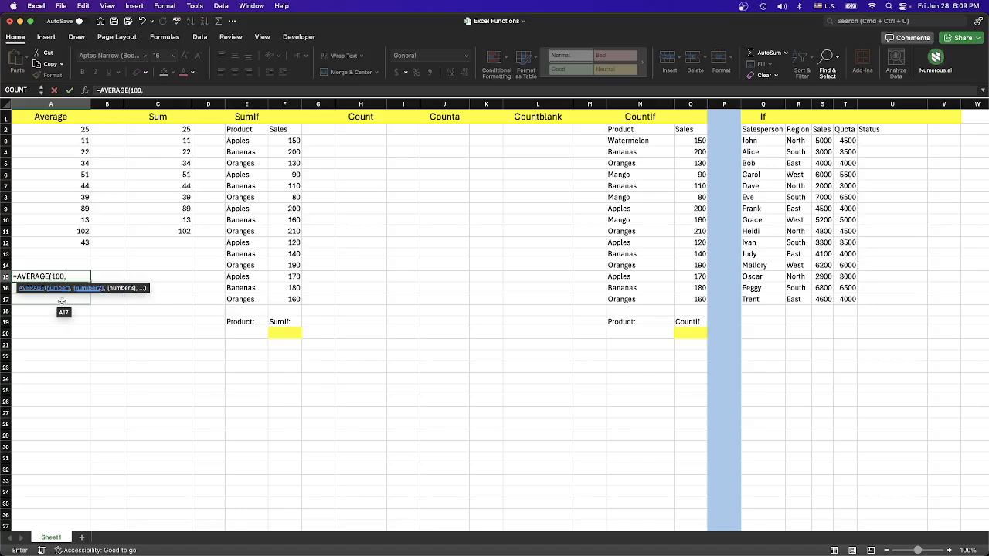
pyautogui.write('350)')
pyautogui.press('Return')
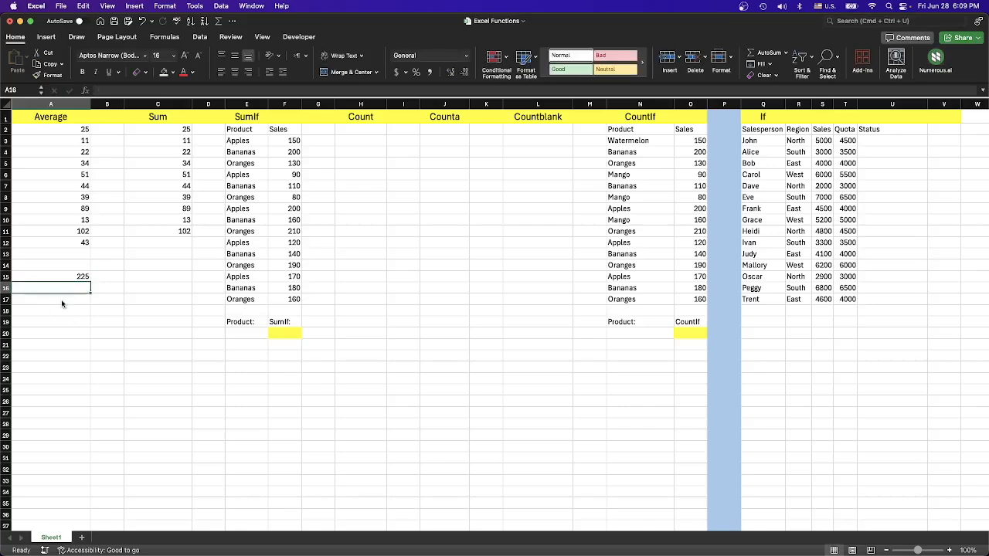
pyautogui.click(72, 275)
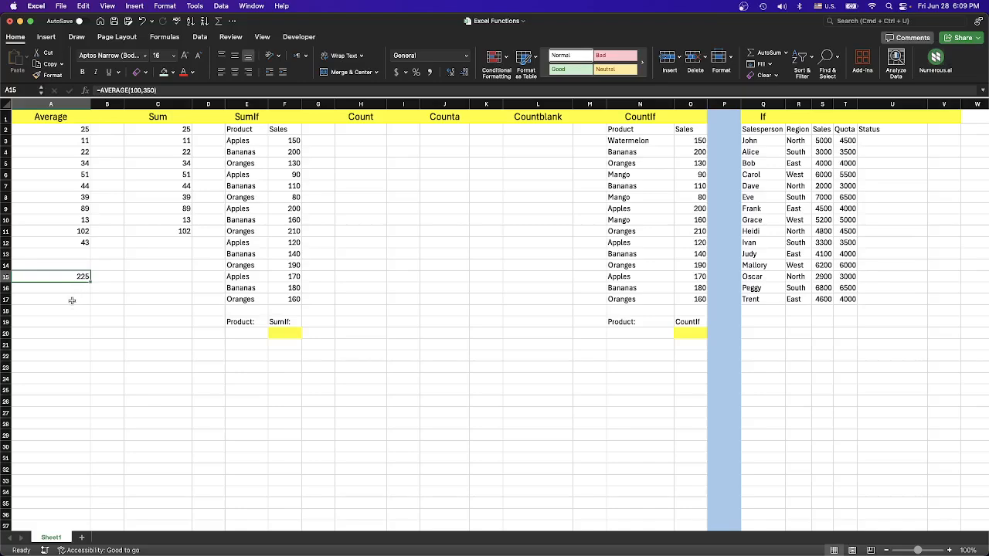
pyautogui.click(72, 302)
# Step: Enter a formula in C12 that totals the numbers in C2:C11 with the SUM function
pyautogui.click(159, 246)
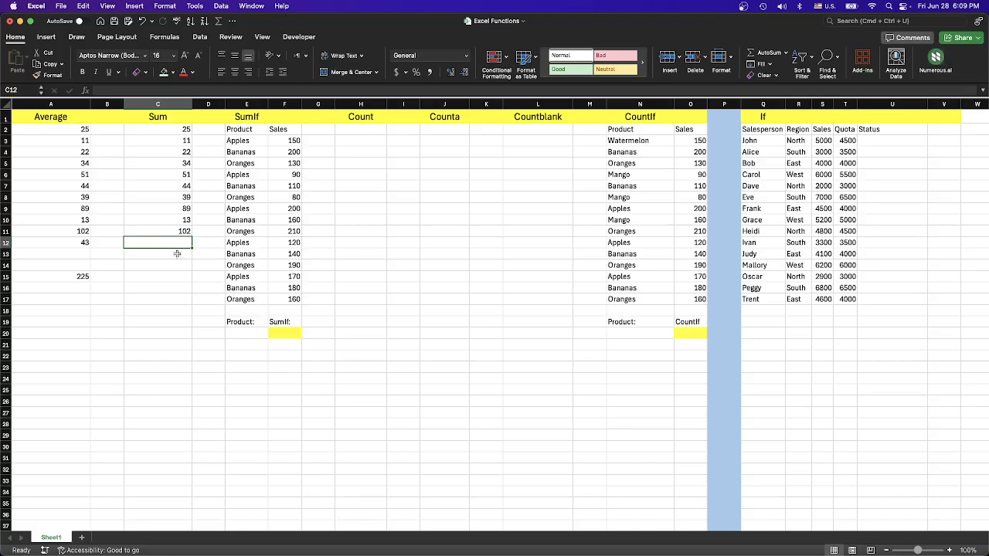
pyautogui.click(177, 264)
pyautogui.click(176, 245)
pyautogui.write('=sum')
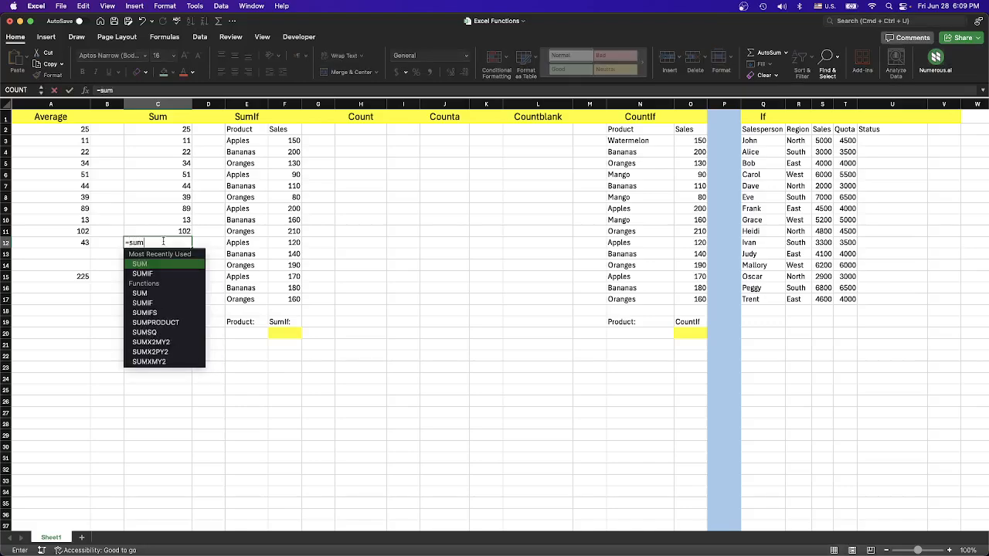
pyautogui.press('Tab')
pyautogui.moveTo(166, 133); pyautogui.dragTo(169, 225)
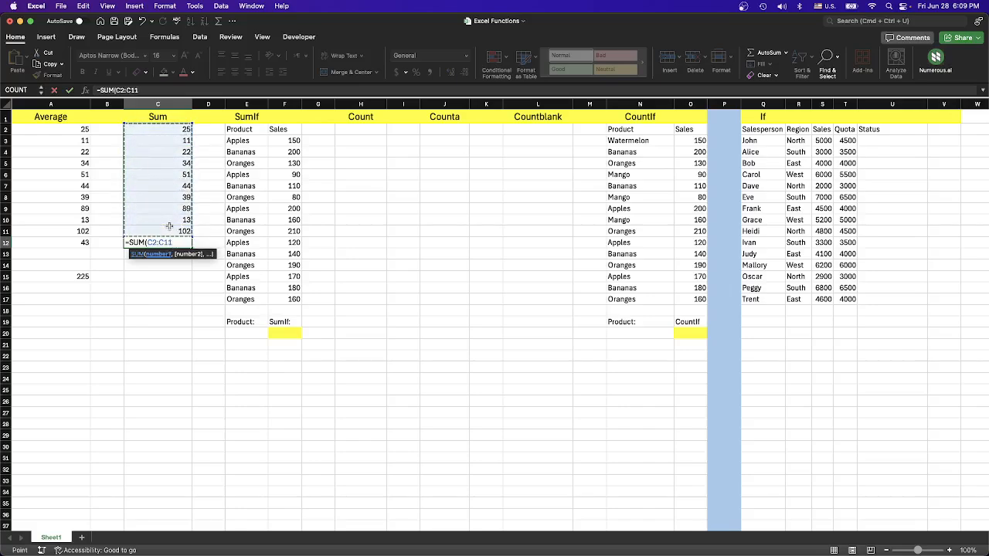
pyautogui.write(')')
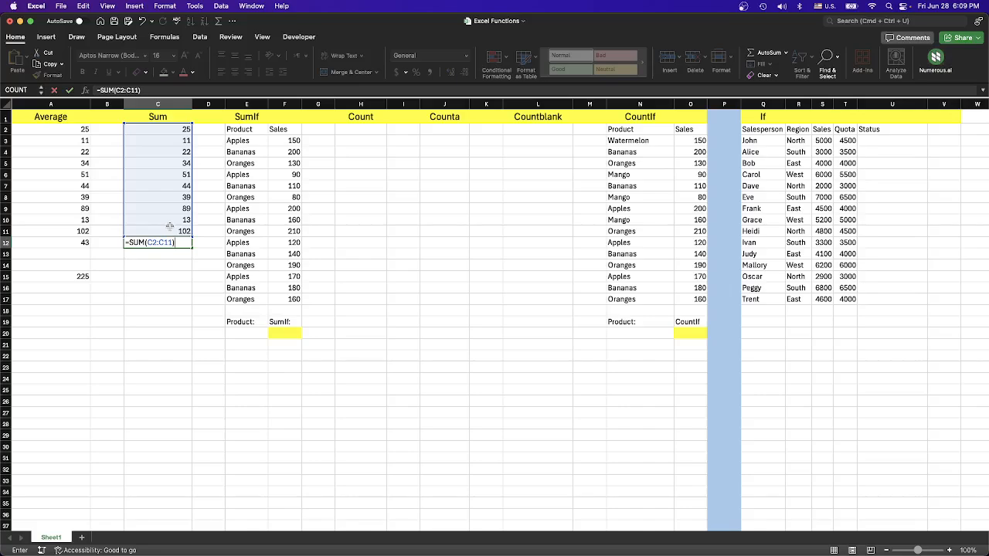
pyautogui.press('Return')
pyautogui.click(178, 243)
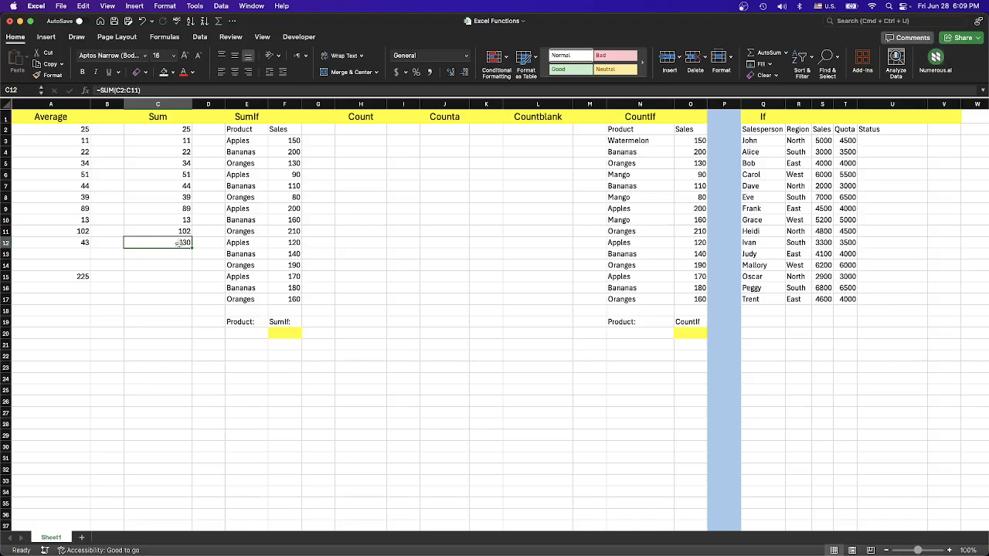
# Step: Enter a SUM formula in C15 that adds the literal numbers 100, 250 and 450
pyautogui.click(162, 279)
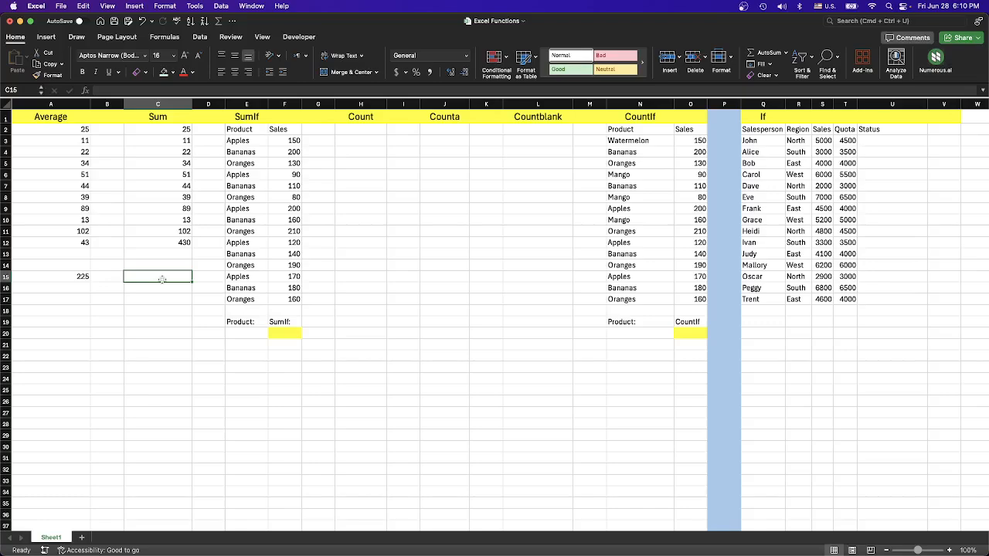
pyautogui.write('=sum')
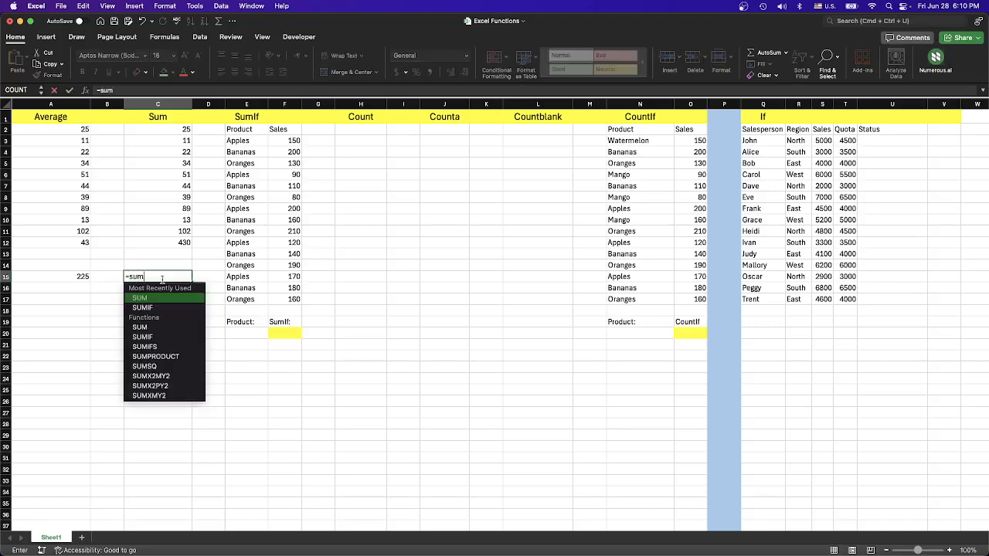
pyautogui.press('Tab')
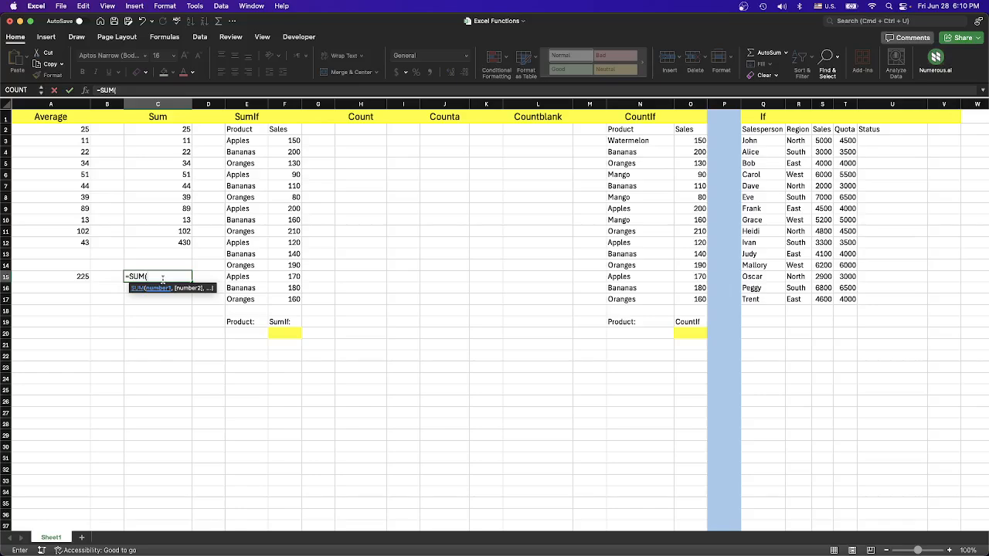
pyautogui.write('100,25')
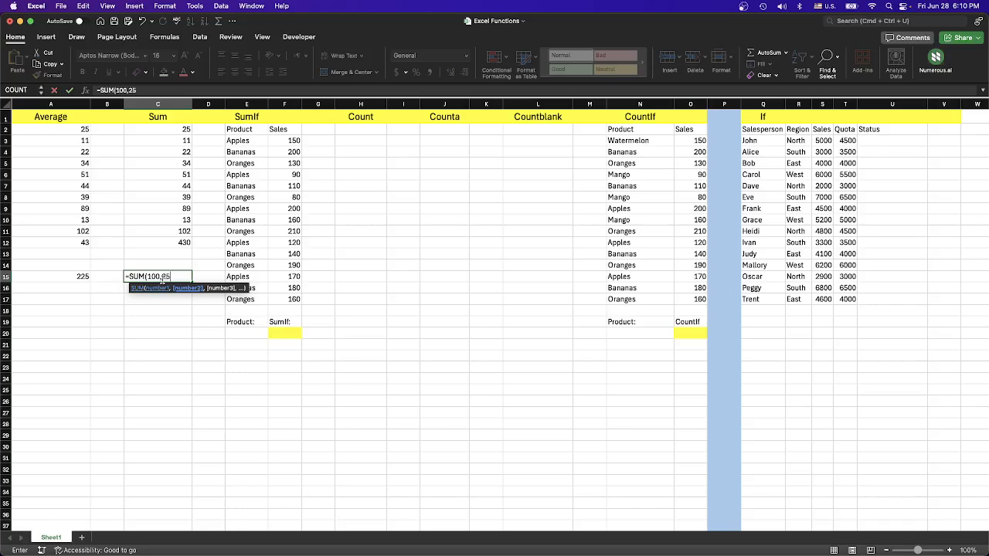
pyautogui.write('0,450')
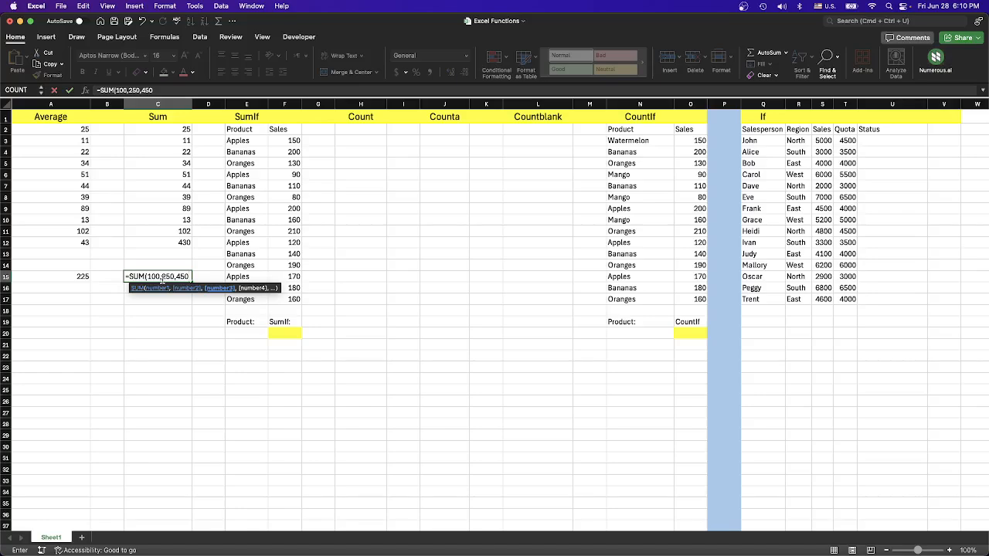
pyautogui.write(')')
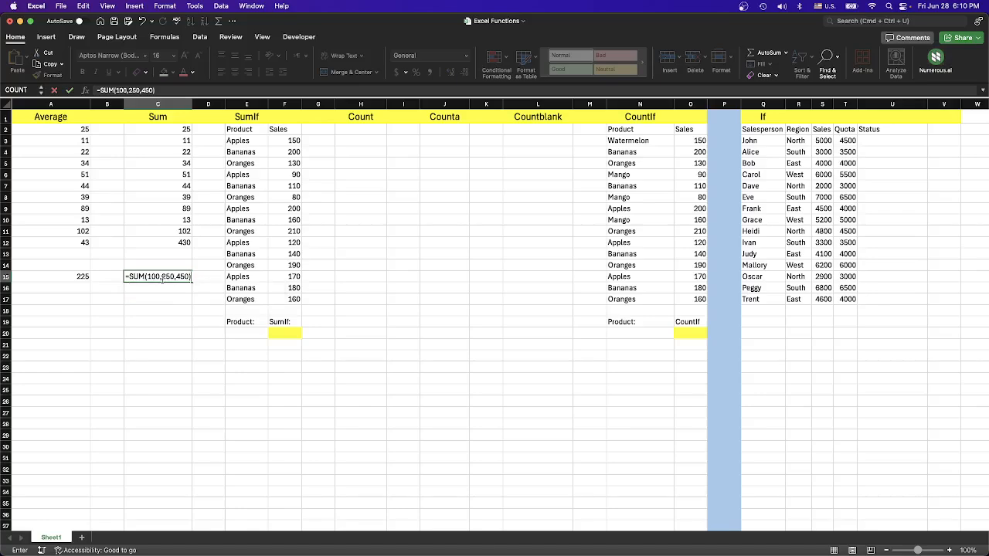
pyautogui.press('Return')
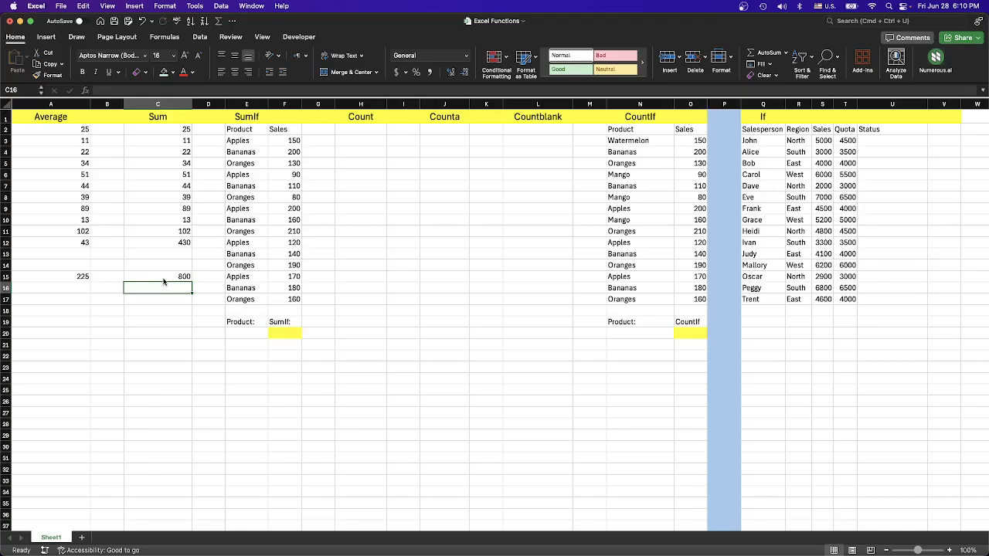
pyautogui.click(167, 276)
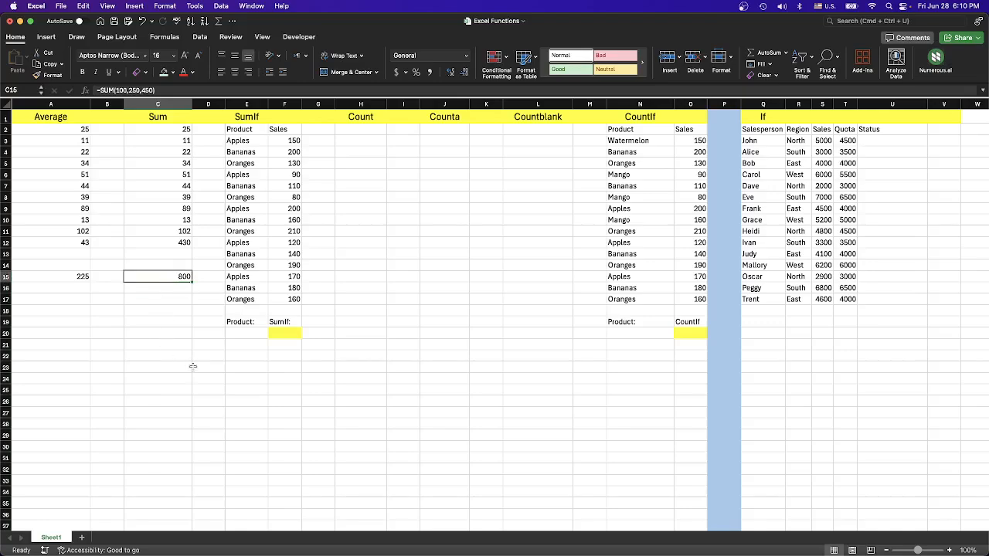
# Step: Examine the SumIf table, looking at the sales figures in F3:F17 and the repeated product names in column E
pyautogui.click(281, 344)
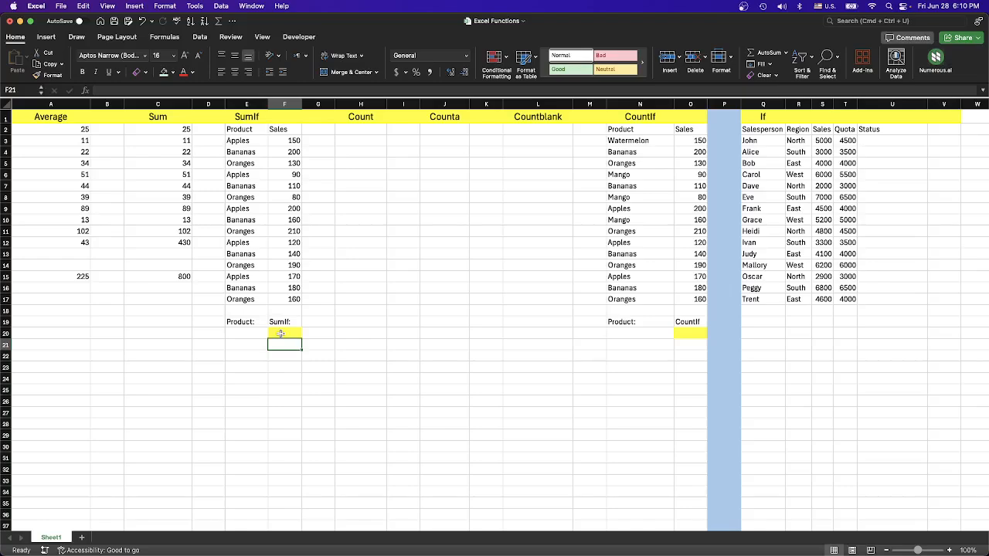
pyautogui.click(246, 117)
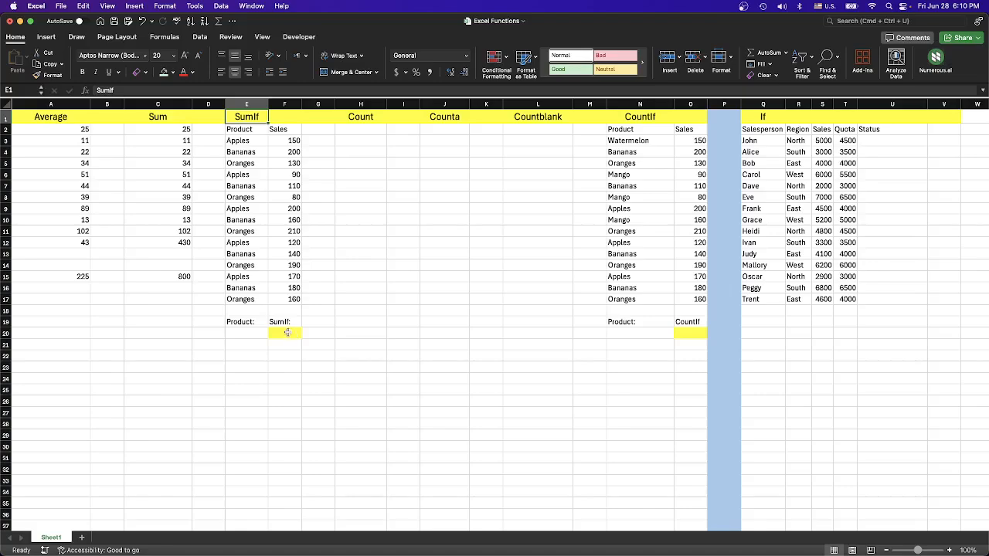
pyautogui.click(307, 229)
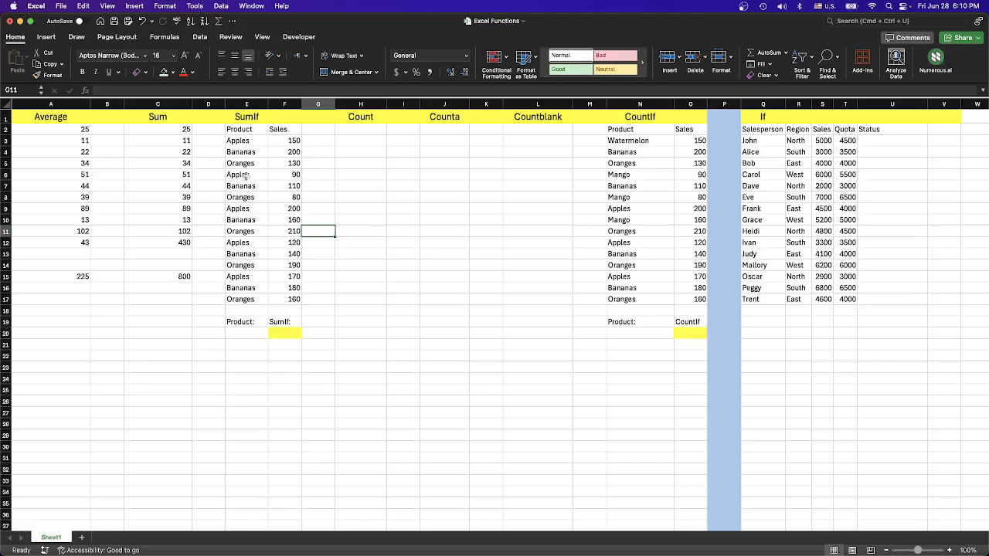
pyautogui.click(286, 153)
pyautogui.click(316, 264)
pyautogui.click(294, 298)
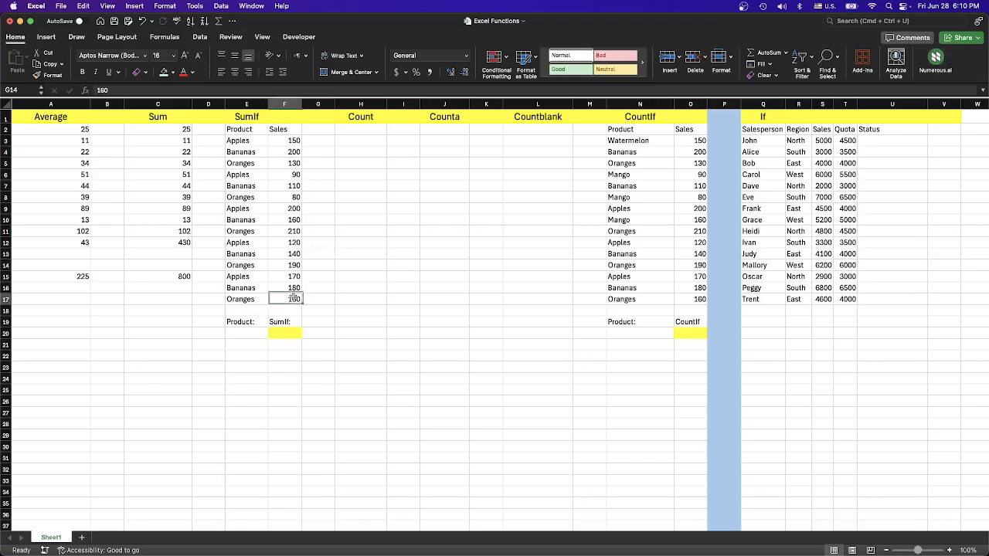
pyautogui.click(286, 151)
pyautogui.moveTo(286, 140); pyautogui.dragTo(285, 297)
pyautogui.click(316, 312)
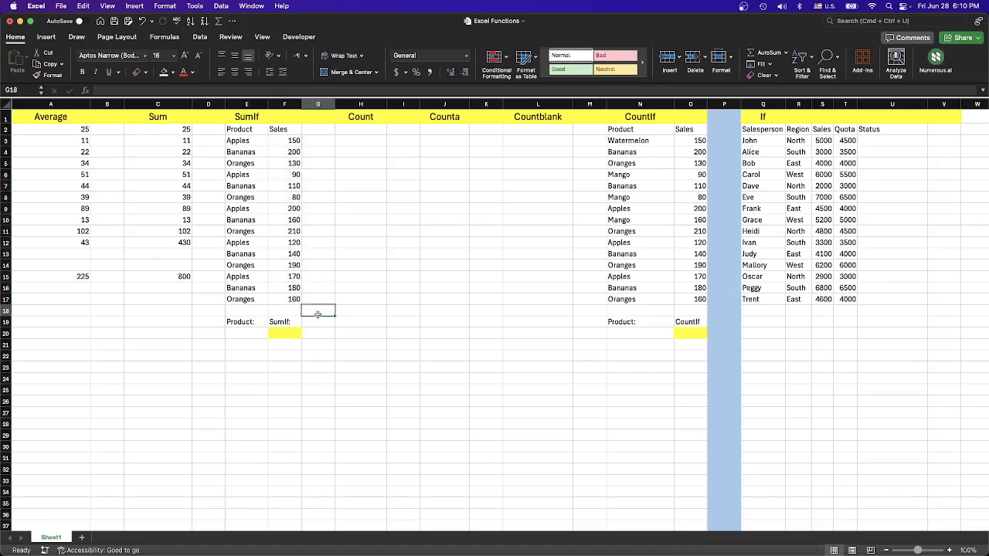
pyautogui.click(242, 176)
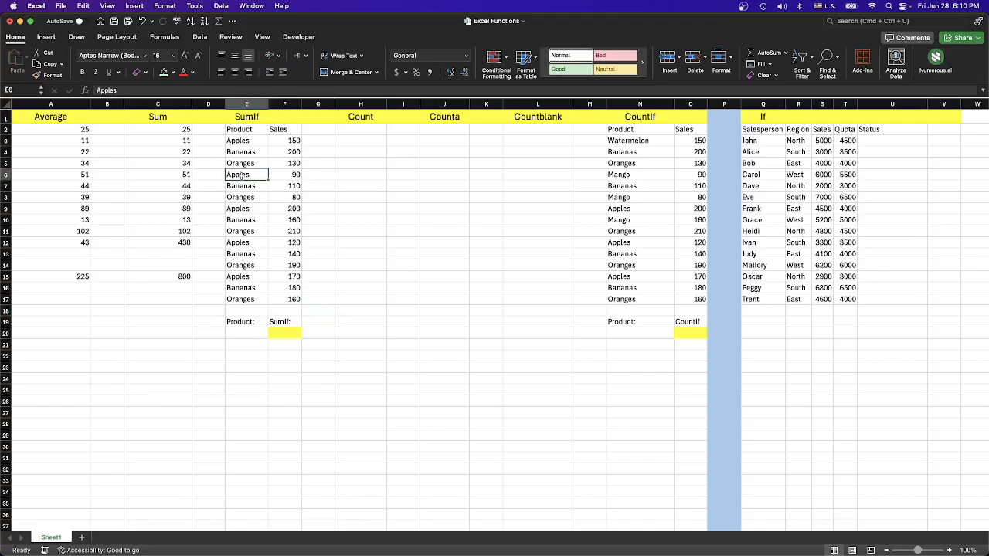
pyautogui.click(236, 210)
pyautogui.click(242, 242)
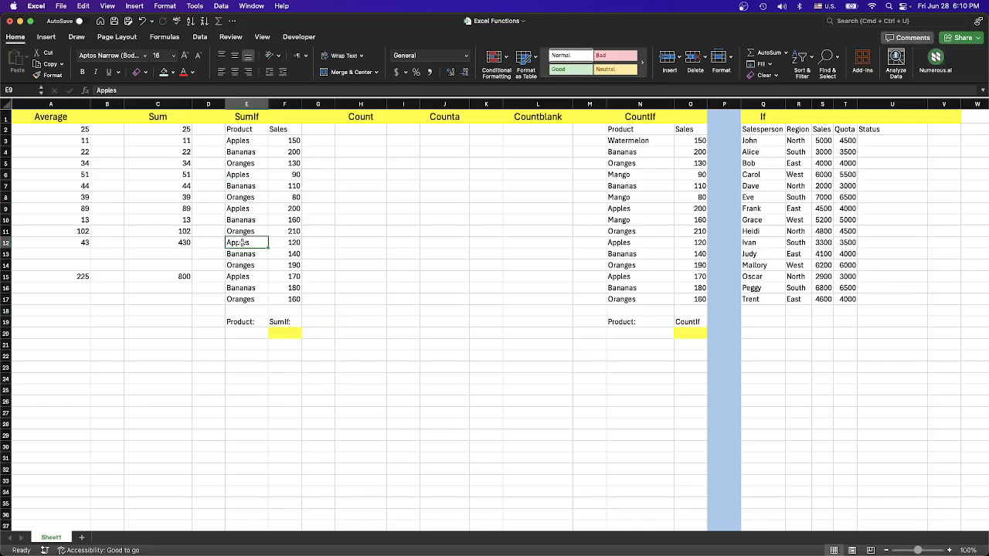
pyautogui.click(242, 153)
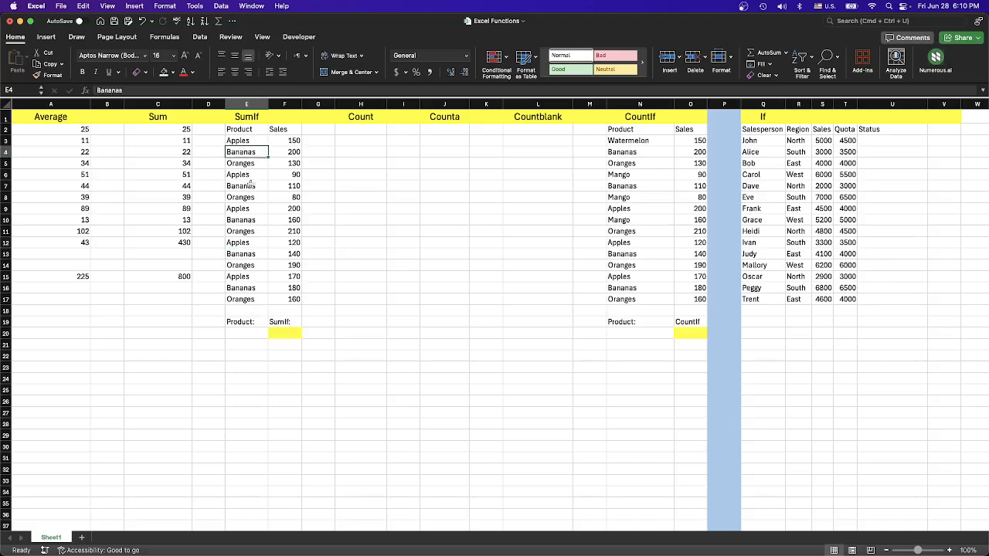
pyautogui.click(249, 210)
pyautogui.click(240, 220)
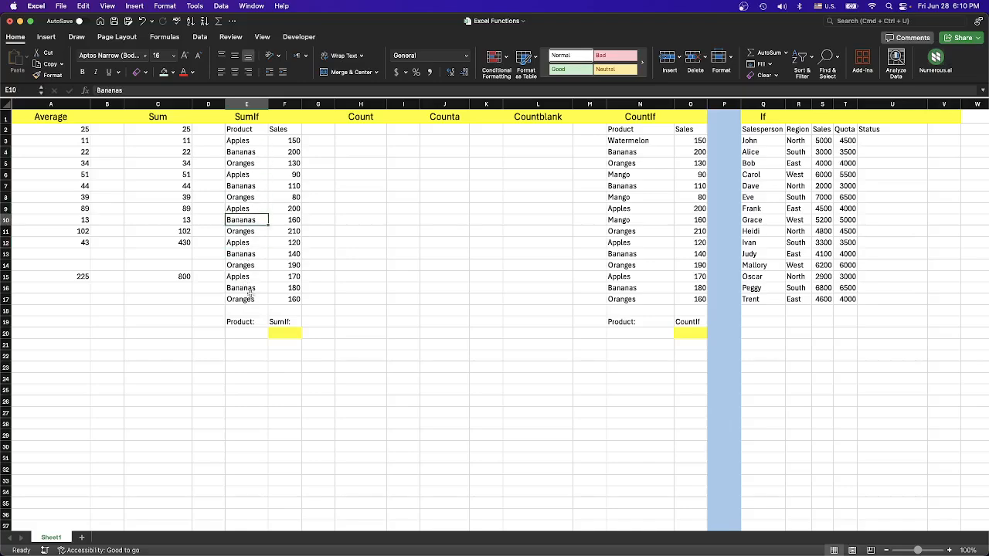
# Step: Enter a SUMIF formula in F20 with range E2:E17, criteria cell E20 and sum range F3:F17
pyautogui.click(242, 265)
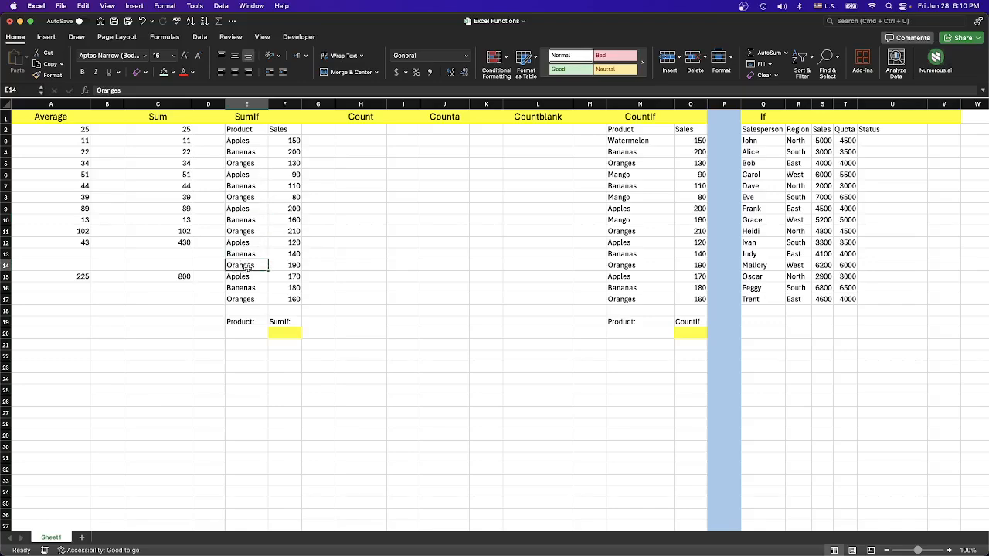
pyautogui.click(283, 333)
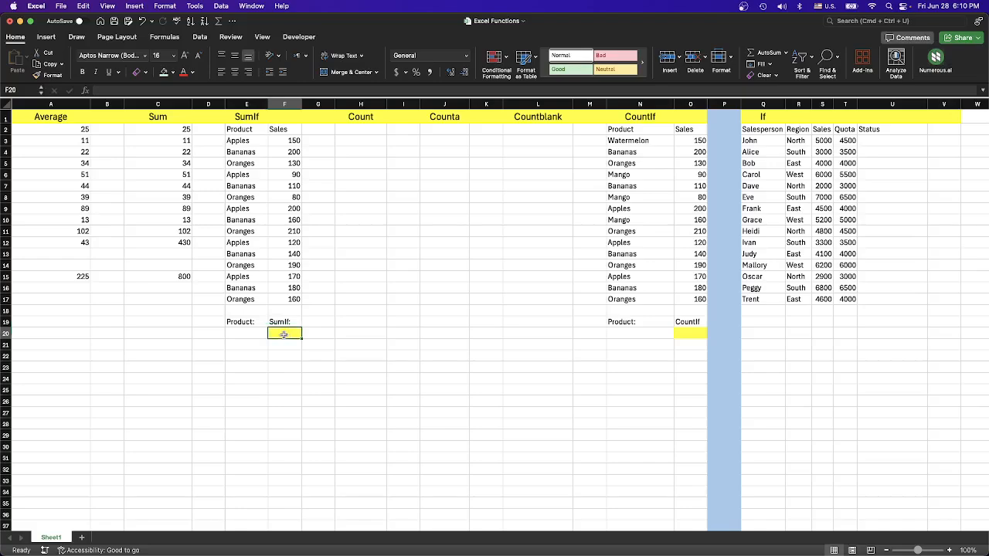
pyautogui.write('=')
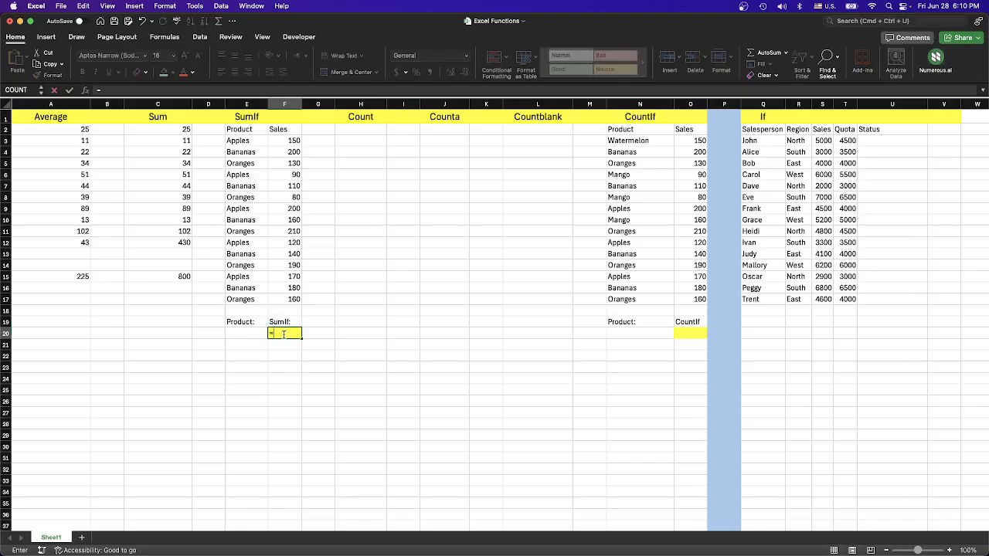
pyautogui.write('sumif')
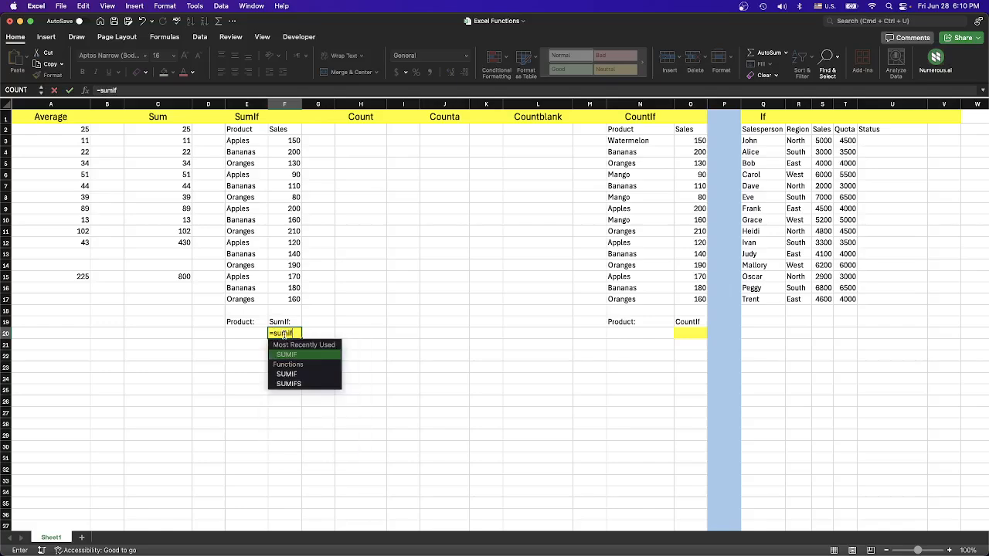
pyautogui.press('Tab')
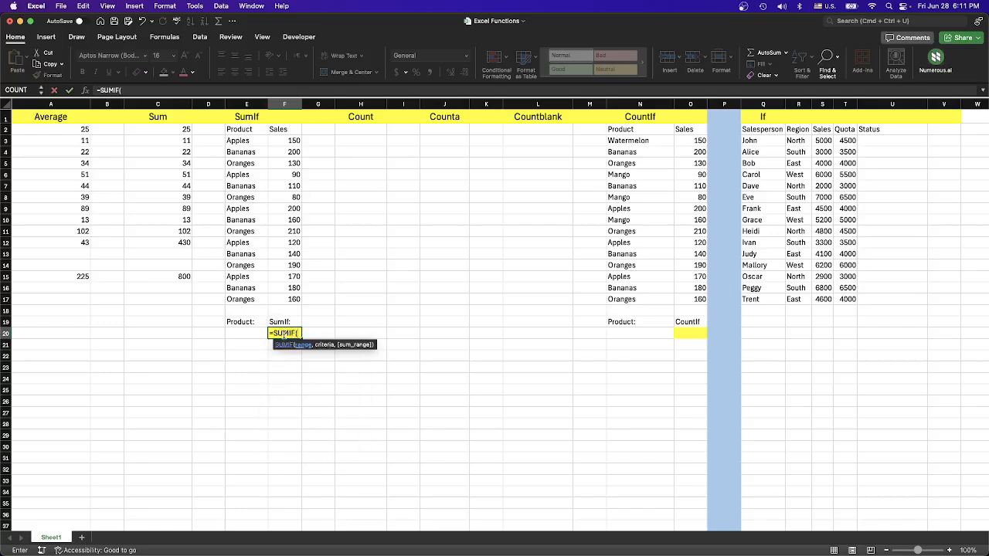
pyautogui.moveTo(239, 130); pyautogui.dragTo(227, 296)
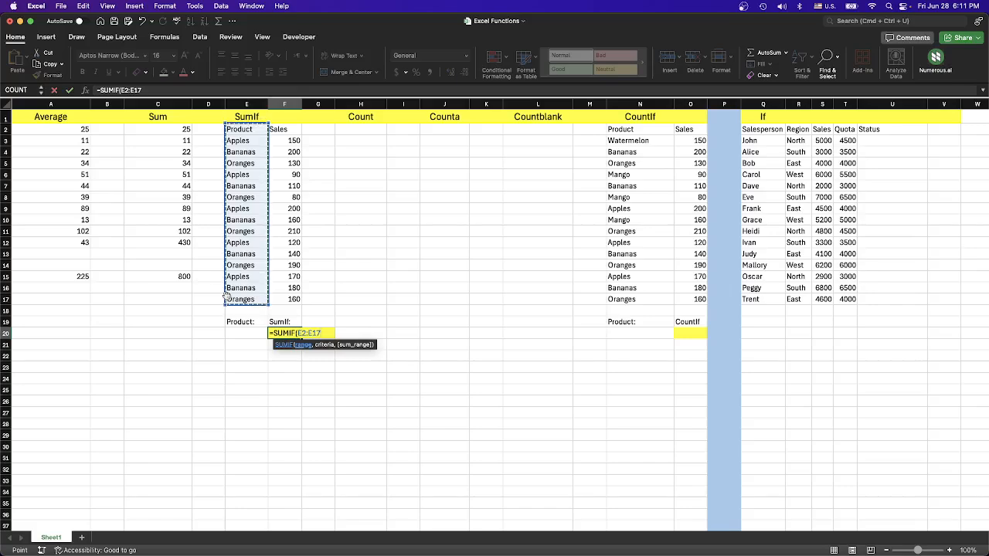
pyautogui.write(',')
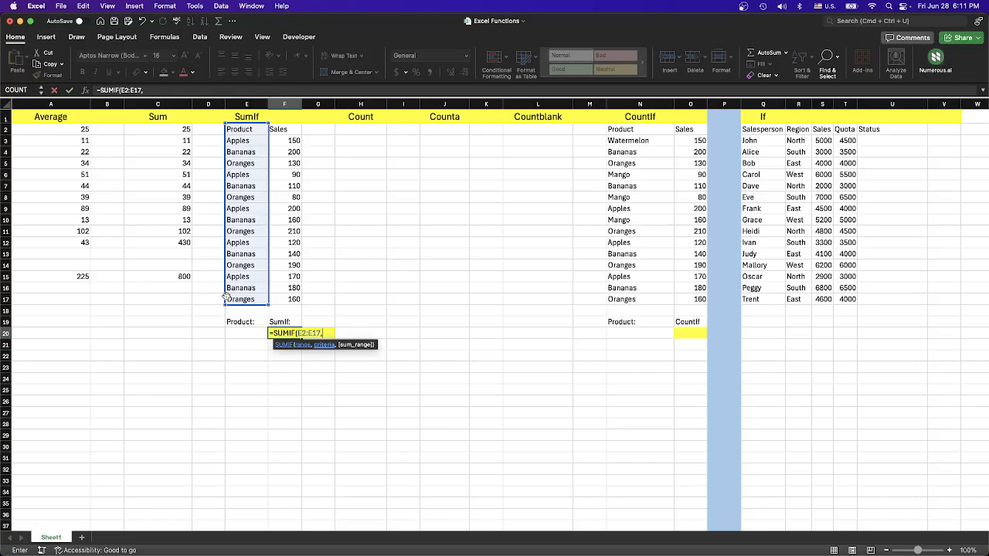
pyautogui.click(242, 333)
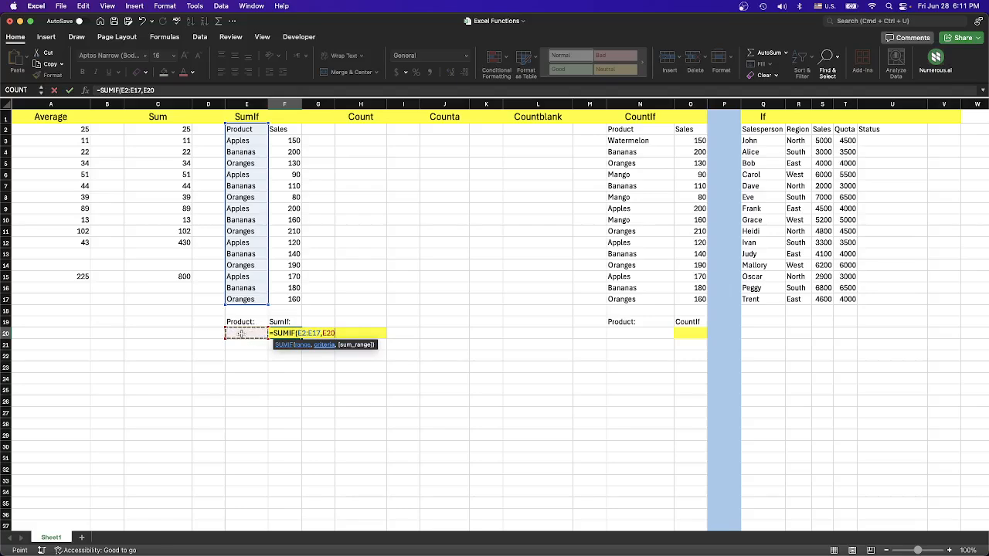
pyautogui.write(',')
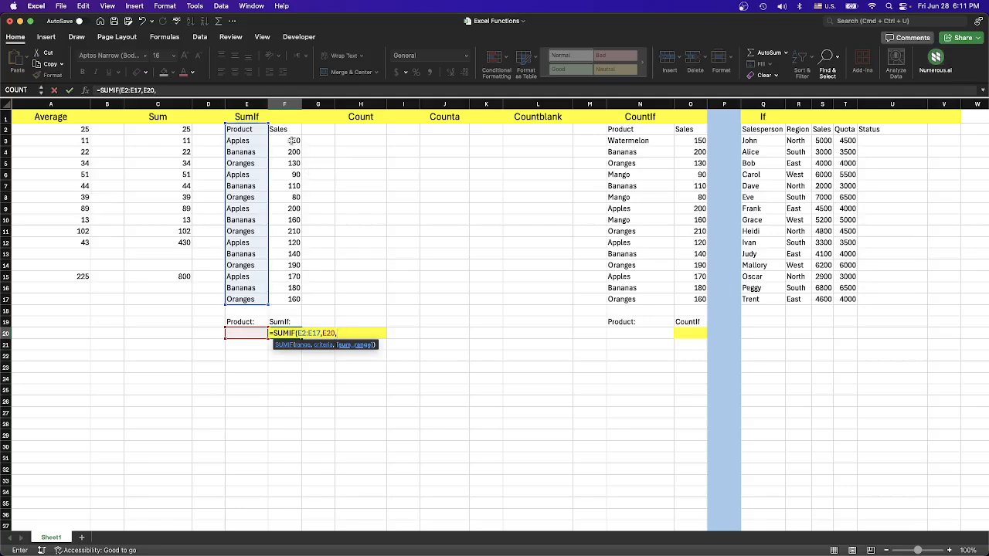
pyautogui.moveTo(294, 140); pyautogui.dragTo(290, 299)
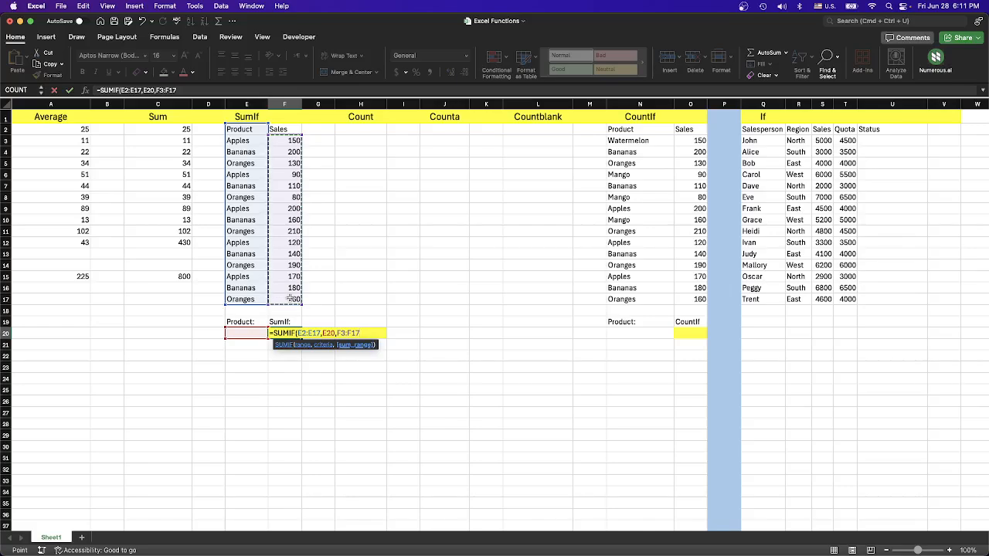
pyautogui.write(')')
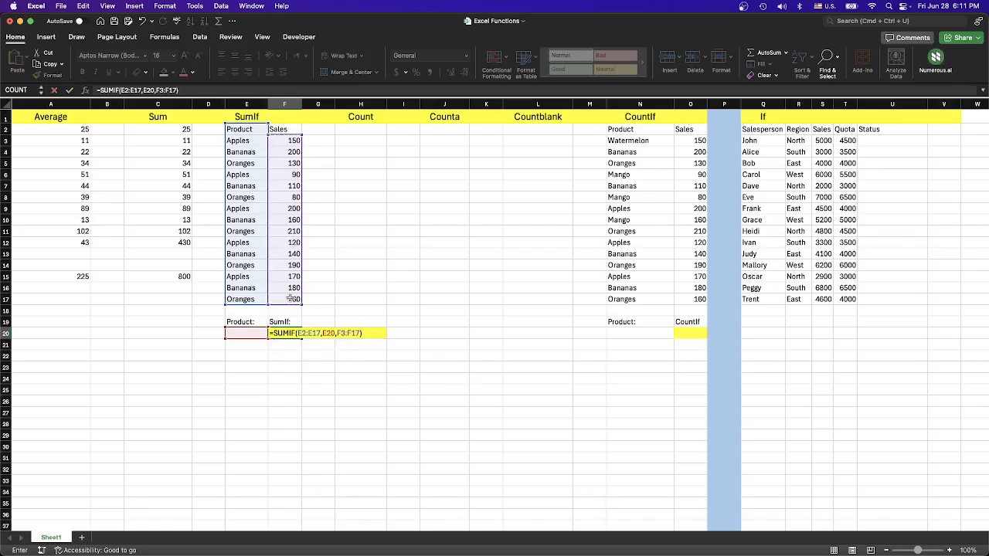
pyautogui.press('Return')
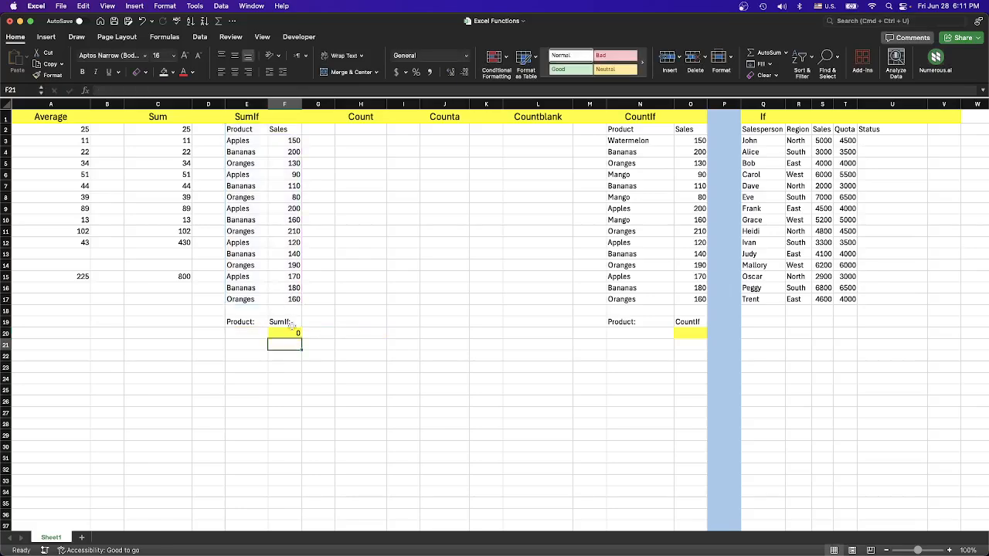
pyautogui.click(290, 332)
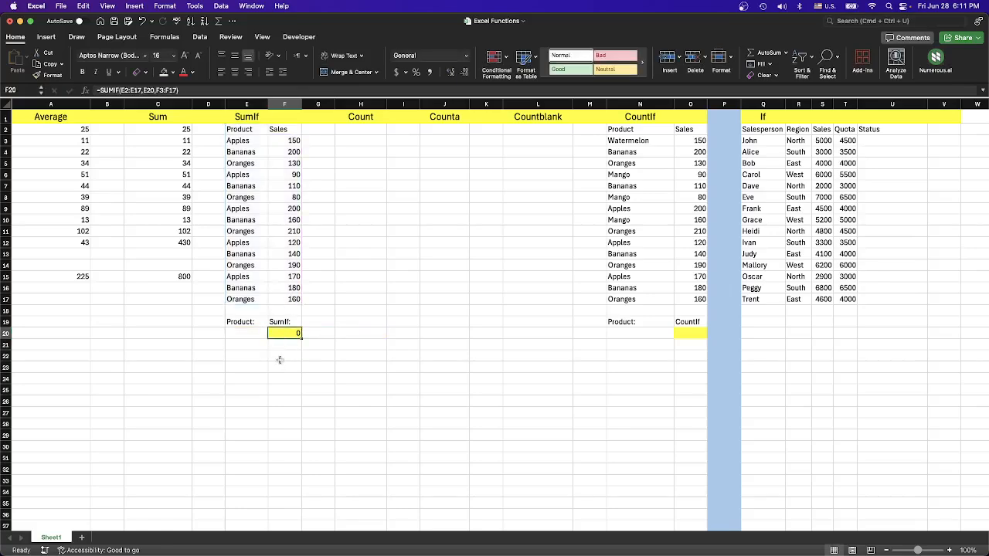
# Step: Enter Apples in E20 as the product criterion for the SUMIF formula
pyautogui.click(244, 334)
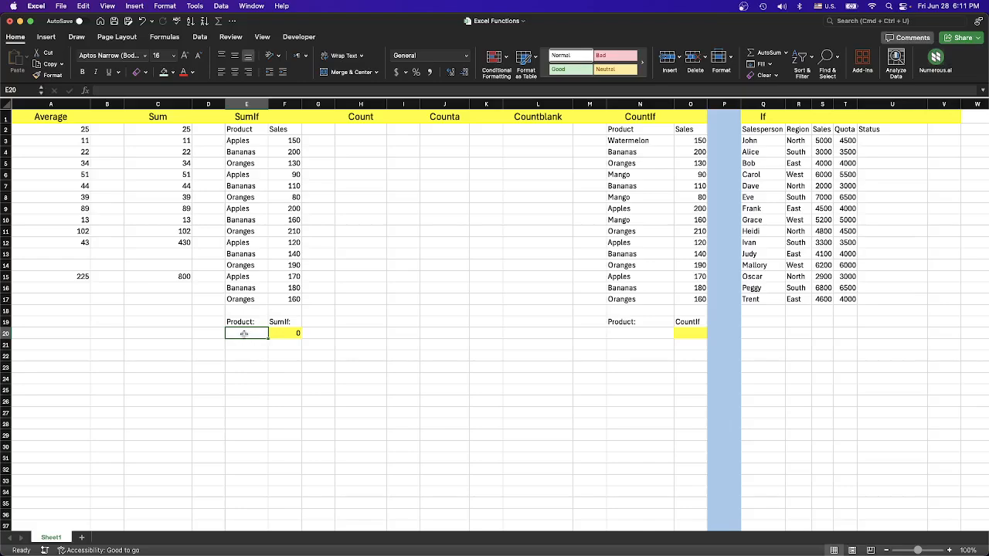
pyautogui.write('A')
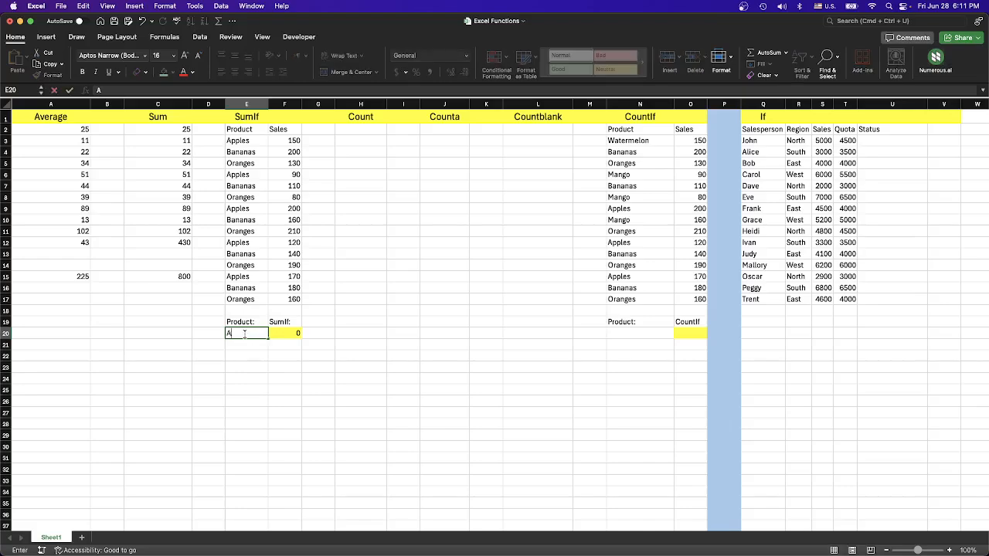
pyautogui.write('pples')
pyautogui.press('Return')
pyautogui.press('Return')
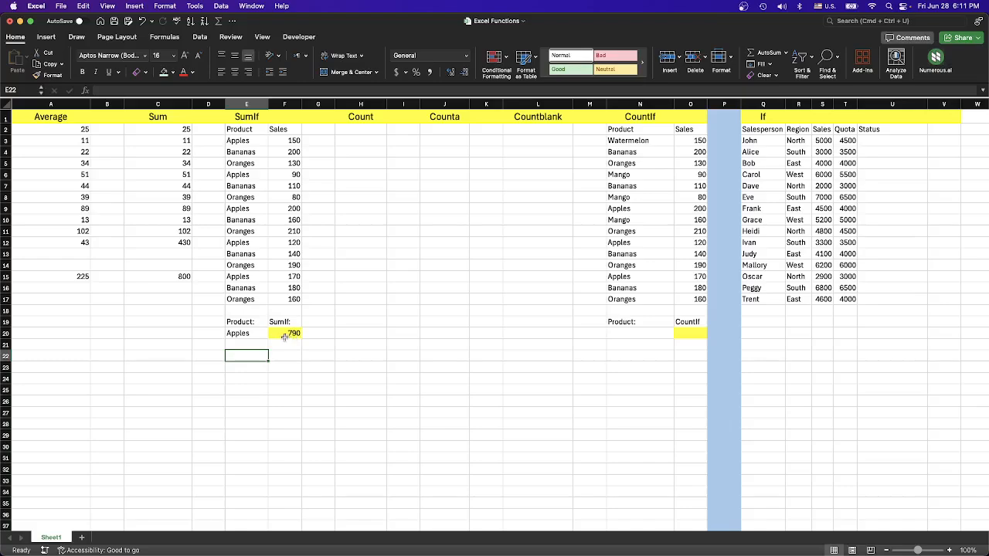
# Step: Replace the product criterion in E20 with Bananas
pyautogui.click(258, 333)
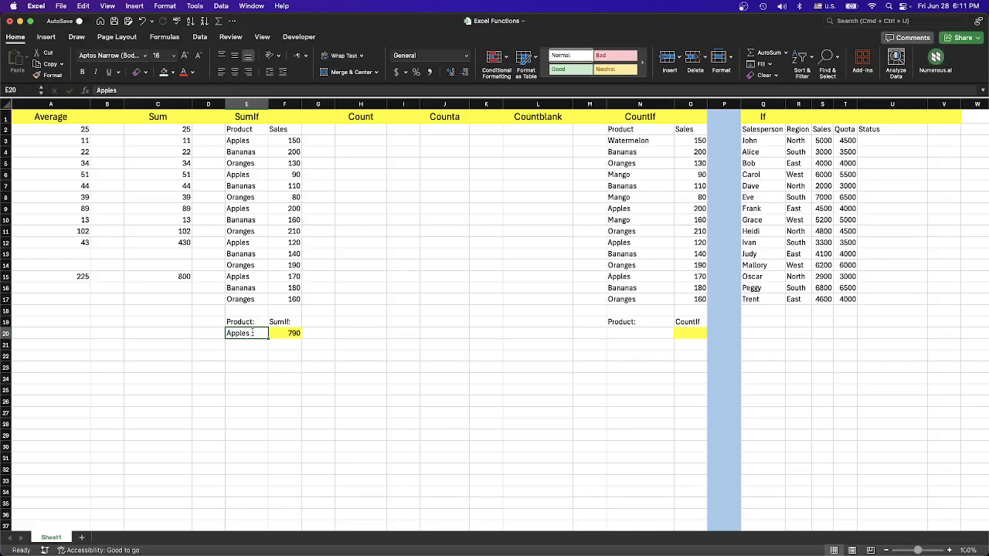
pyautogui.press('BackSpace')
pyautogui.write('B')
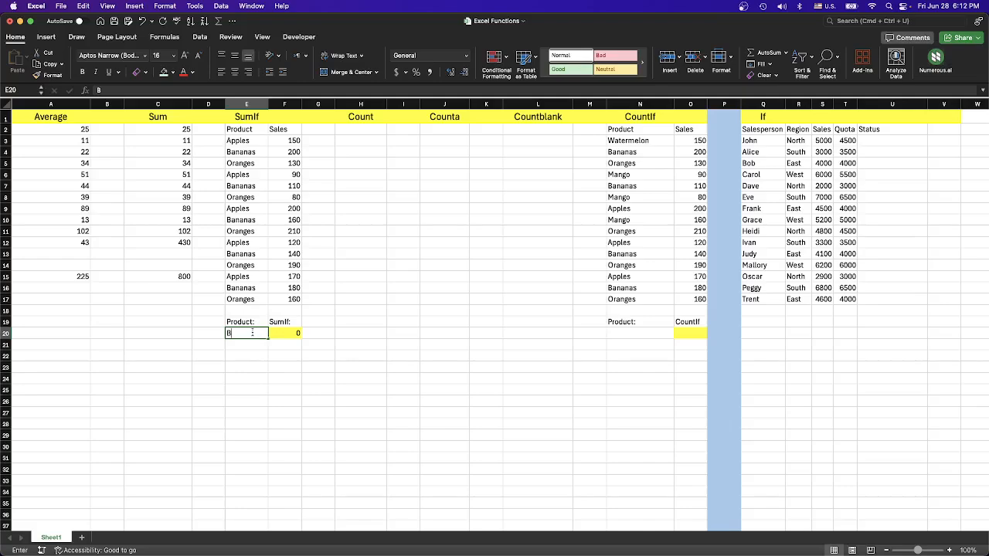
pyautogui.write('ana')
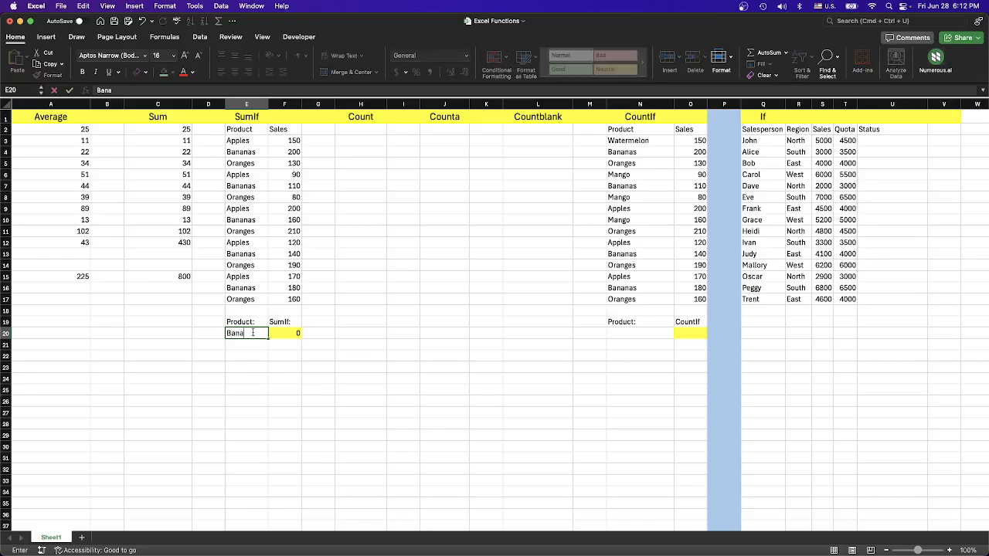
pyautogui.write('ns')
pyautogui.click(263, 363)
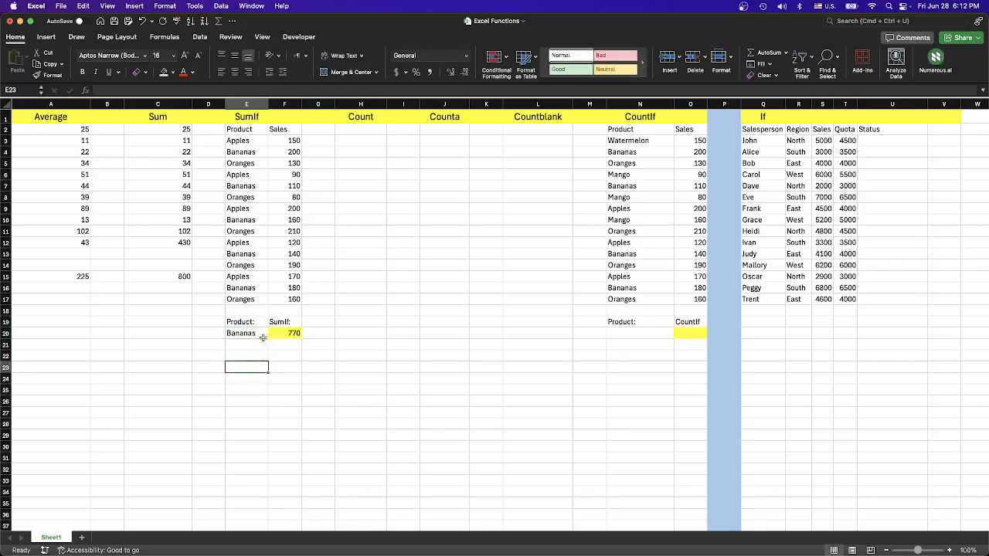
# Step: Clear the product name from criteria cell E20
pyautogui.click(296, 356)
pyautogui.click(255, 333)
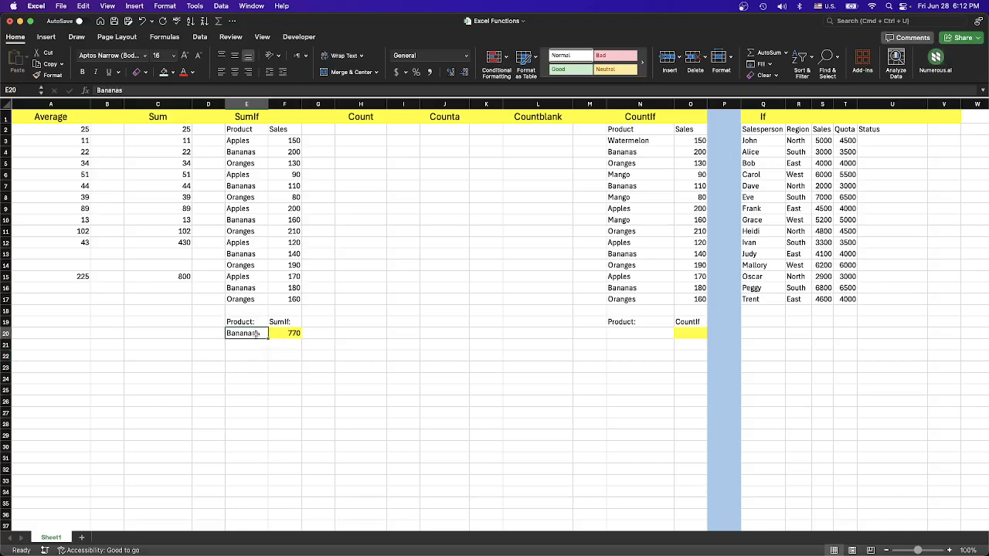
pyautogui.press('Delete')
pyautogui.click(317, 338)
# Step: Add data validation to E20 that allows a List with the product names in E3:E17 as its source
pyautogui.click(251, 334)
pyautogui.click(201, 37)
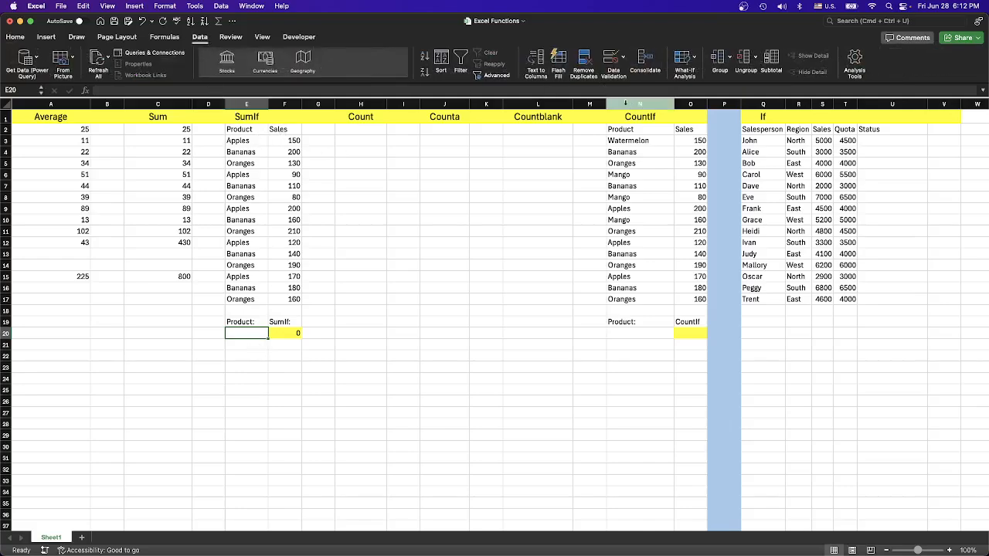
pyautogui.click(609, 62)
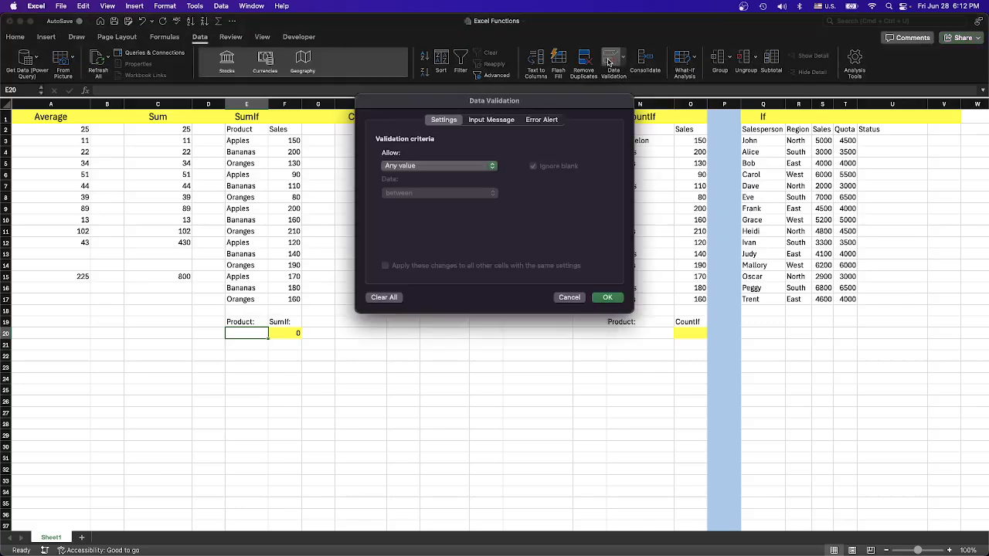
pyautogui.click(423, 168)
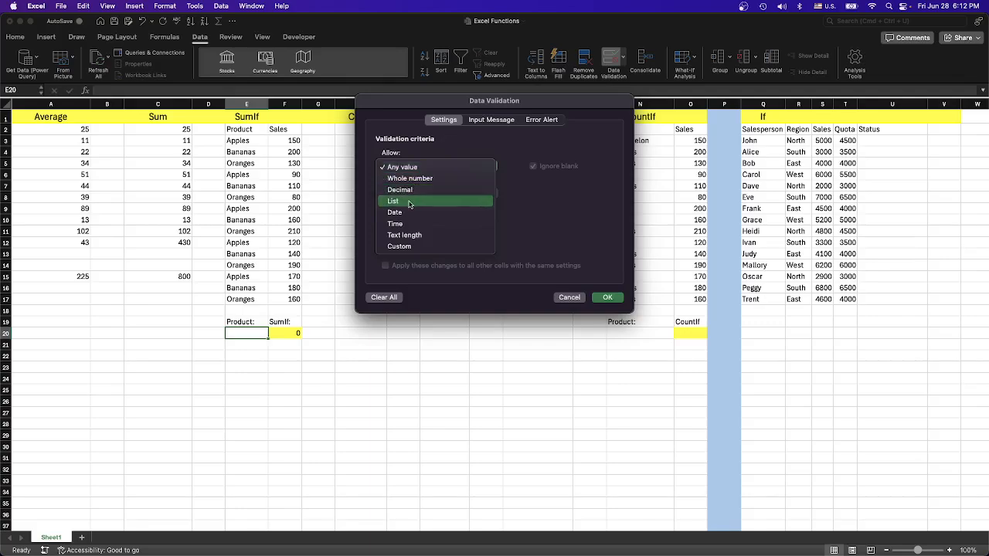
pyautogui.click(407, 200)
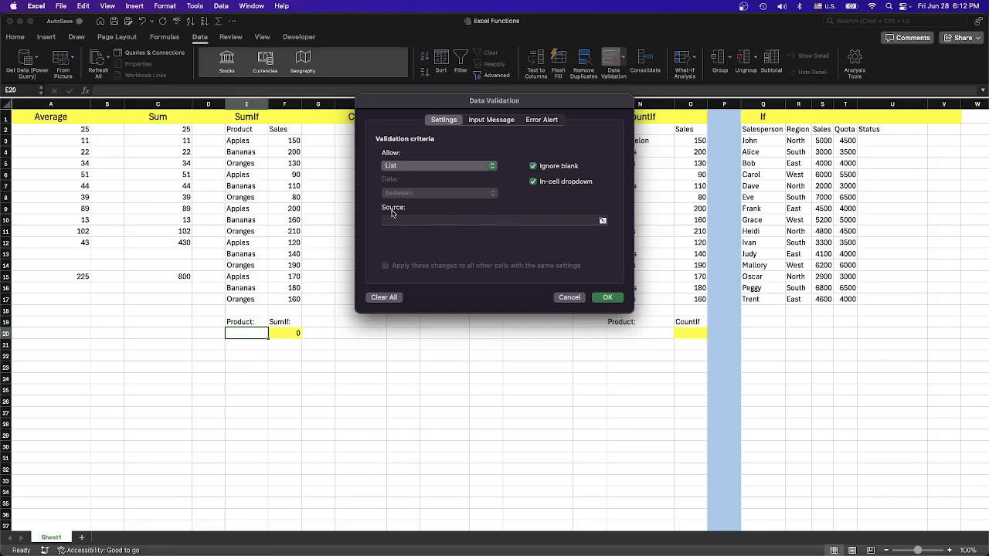
pyautogui.click(603, 221)
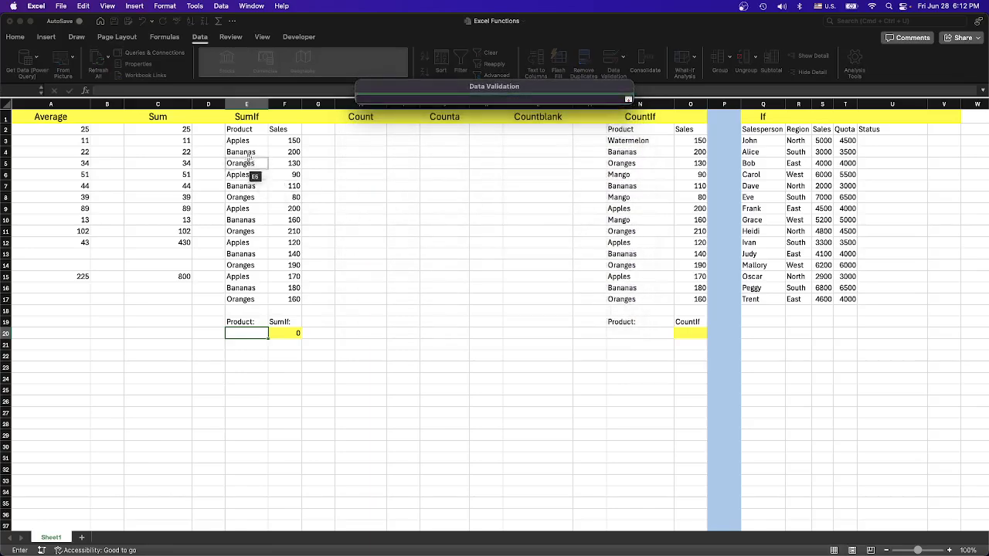
pyautogui.moveTo(241, 142); pyautogui.dragTo(239, 300)
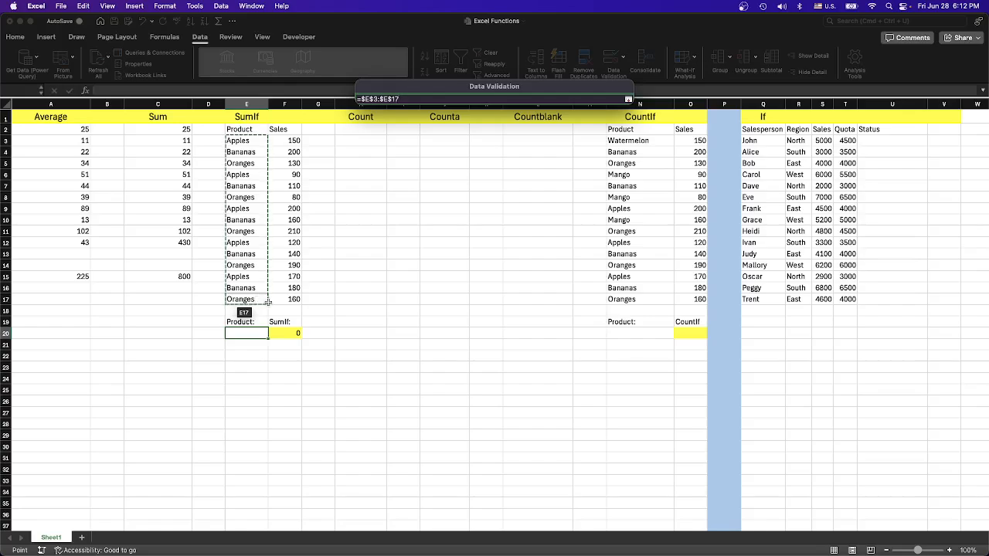
pyautogui.press('Return')
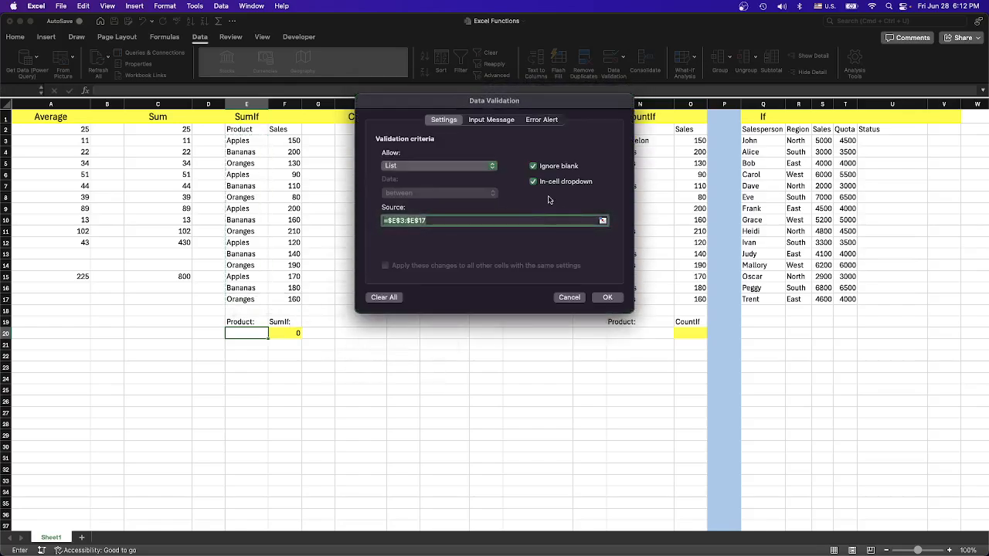
pyautogui.click(608, 298)
pyautogui.click(254, 352)
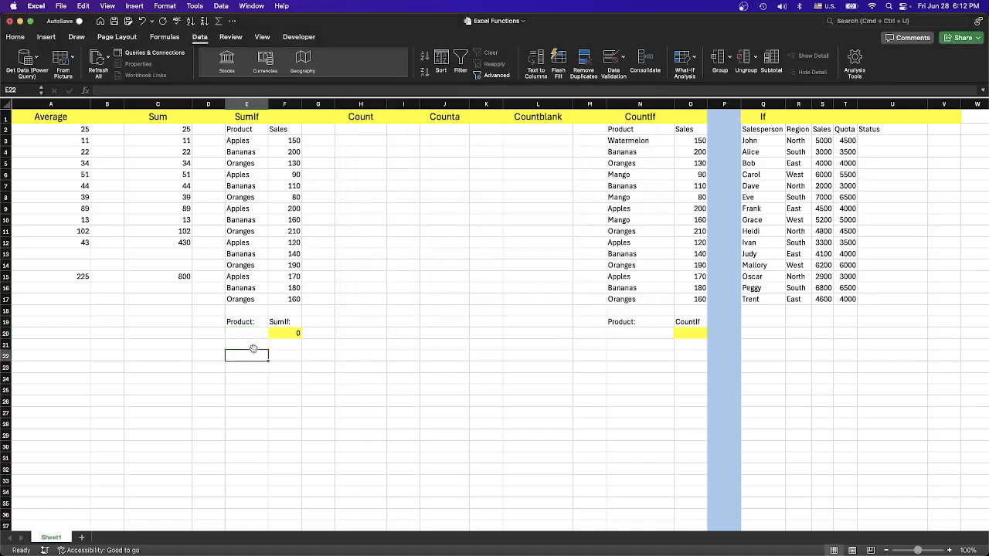
# Step: Choose Apples from the validation list in E20
pyautogui.click(255, 335)
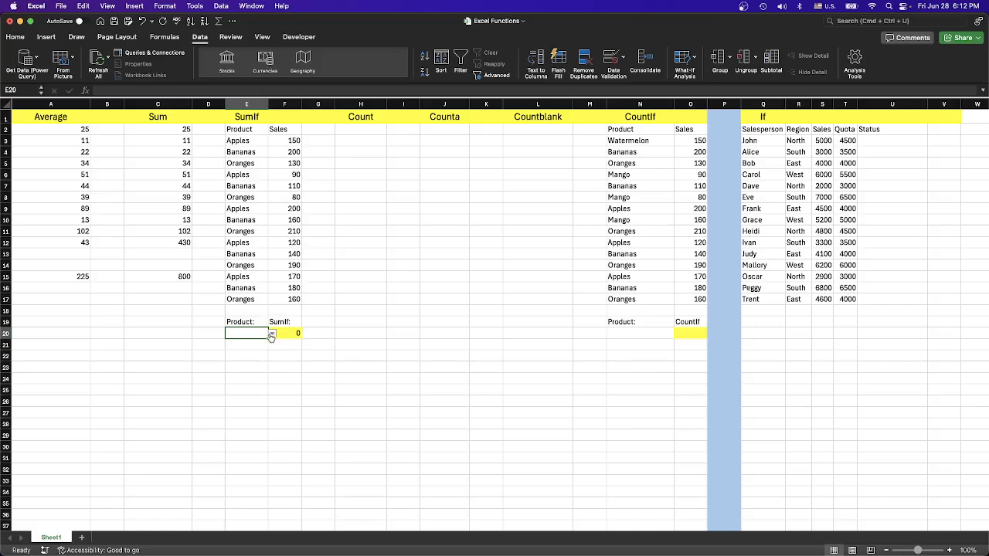
pyautogui.click(250, 352)
pyautogui.click(249, 332)
pyautogui.click(272, 333)
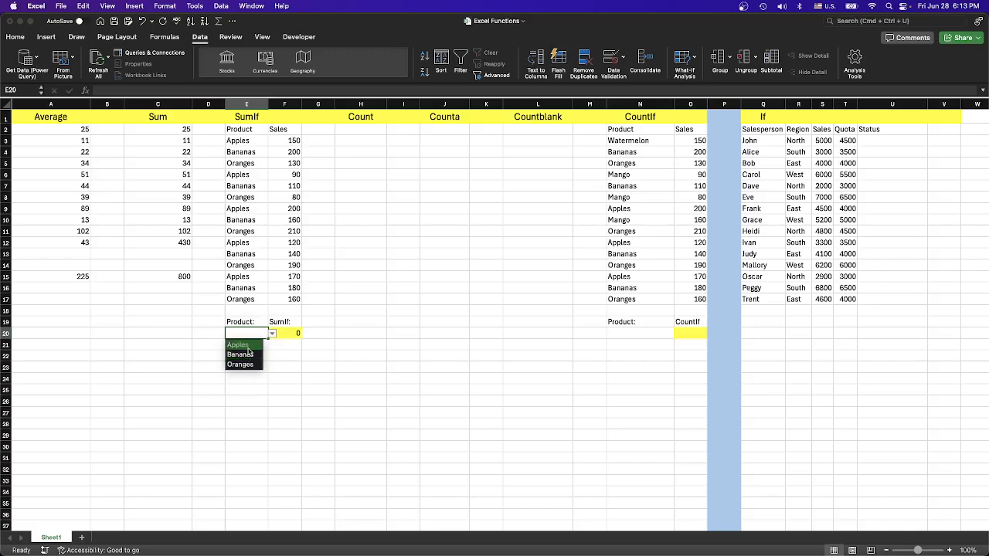
pyautogui.click(249, 349)
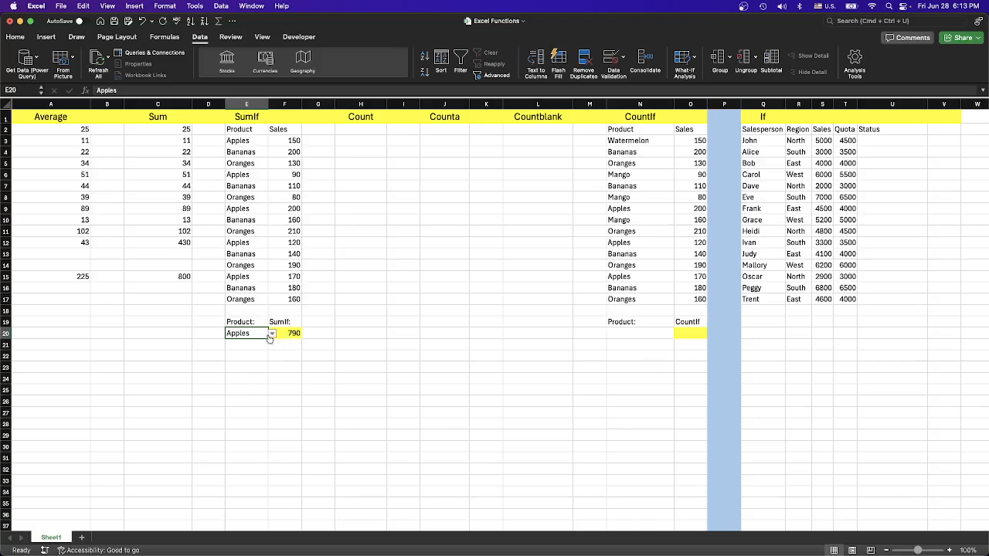
# Step: Switch the product chosen in E20 to Bananas and finally to Oranges using its validation list
pyautogui.click(272, 334)
pyautogui.click(257, 354)
pyautogui.click(273, 334)
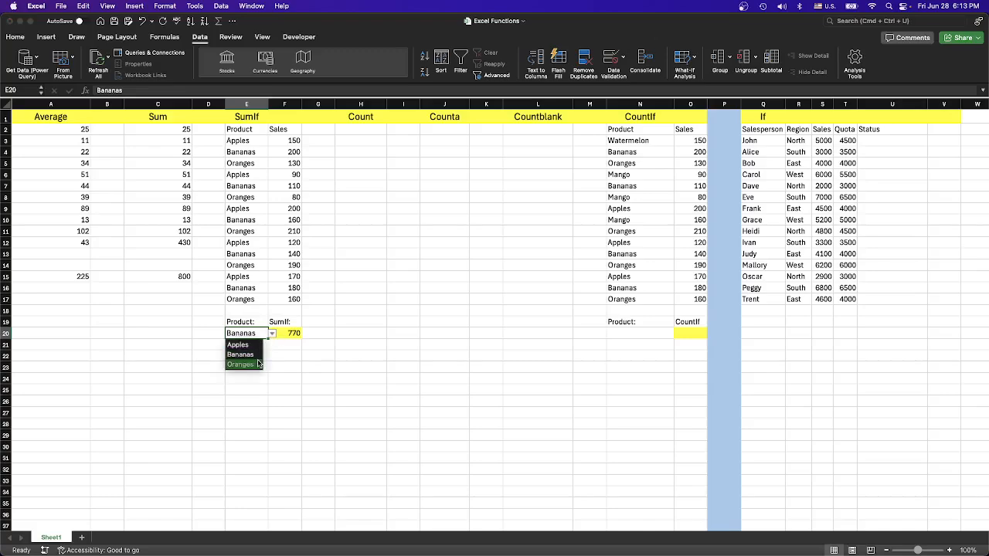
pyautogui.click(255, 365)
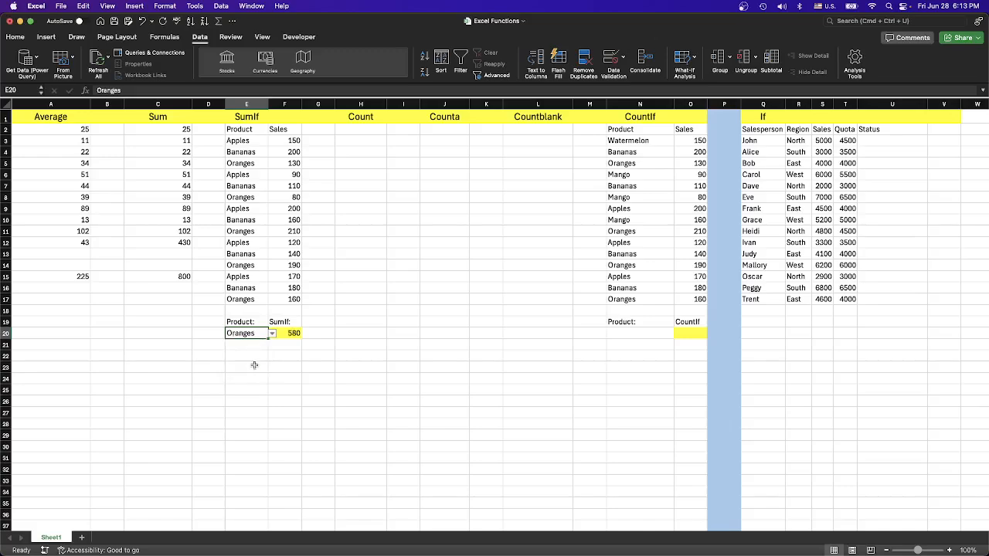
pyautogui.click(257, 357)
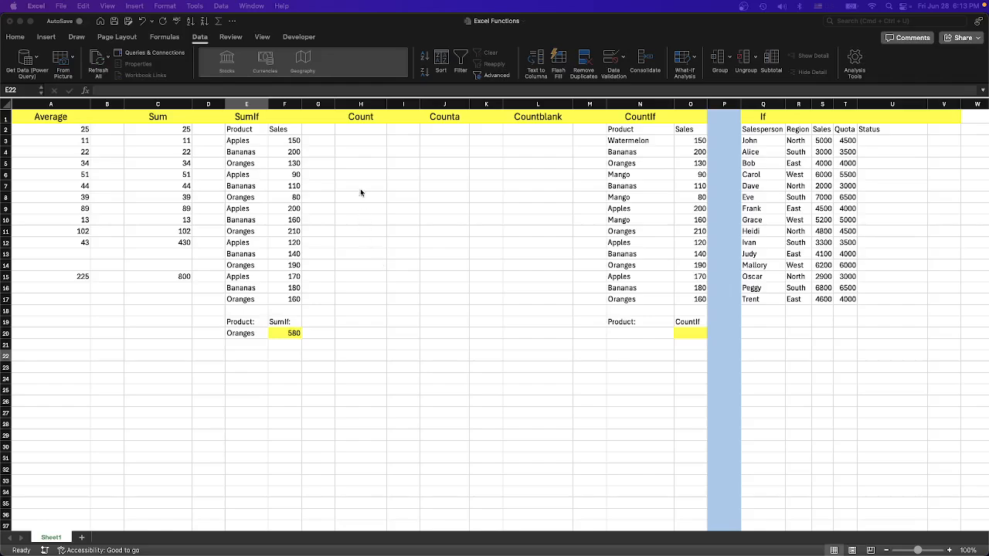
# Step: Enter a COUNT formula in H4 that counts the sales figures in F3:F16
pyautogui.click(358, 154)
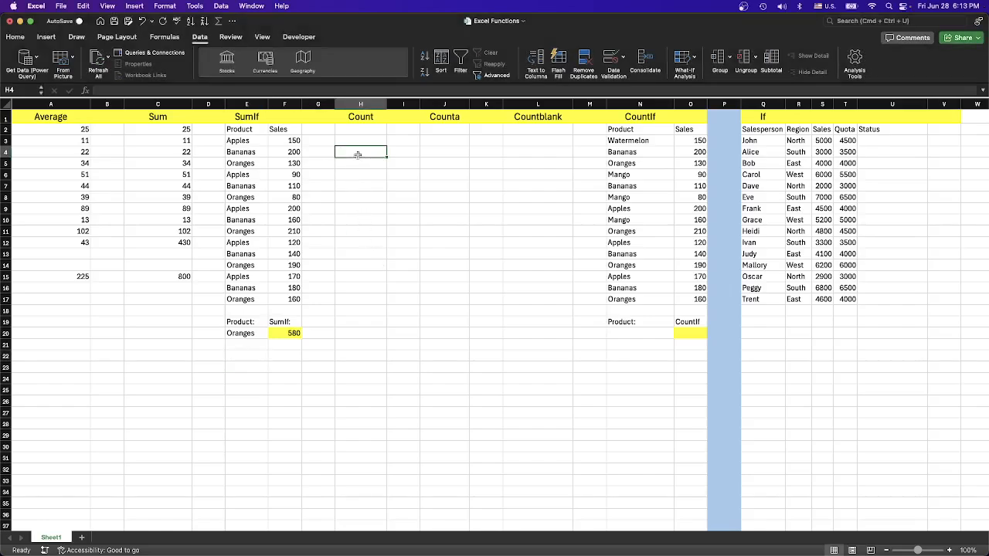
pyautogui.write('=')
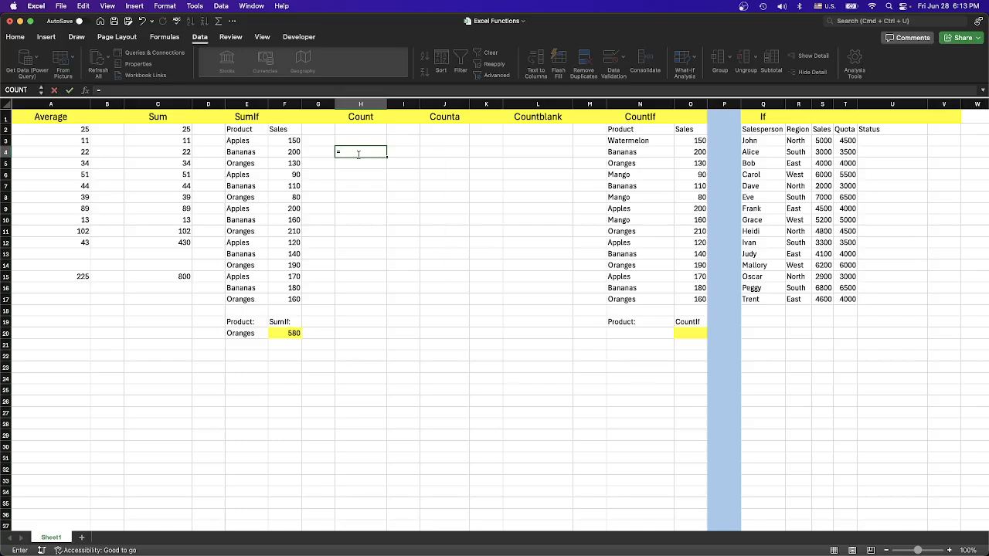
pyautogui.write('count')
pyautogui.press('Tab')
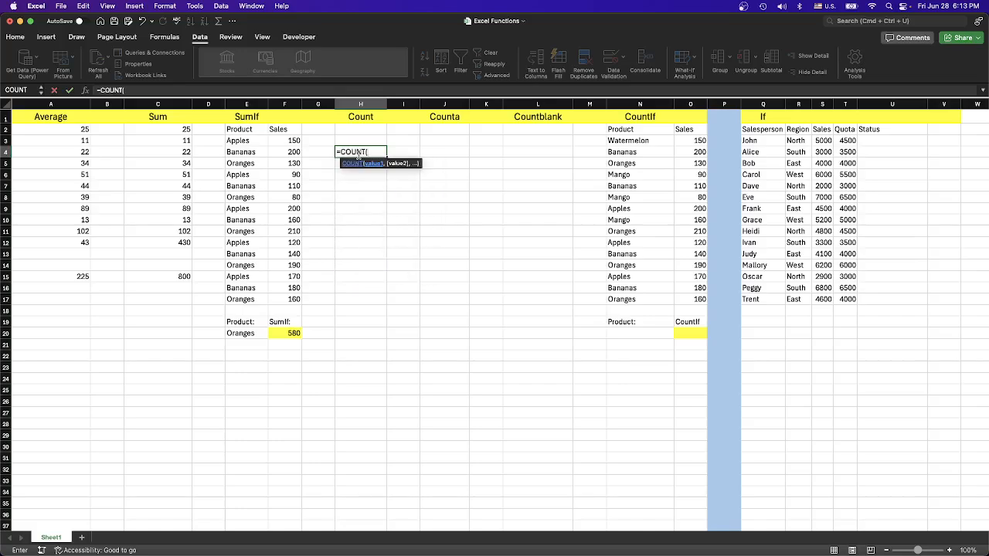
pyautogui.moveTo(287, 141)
pyautogui.mouseDown()
pyautogui.moveTo(291, 293)
pyautogui.moveTo(286, 145)
pyautogui.mouseUp()
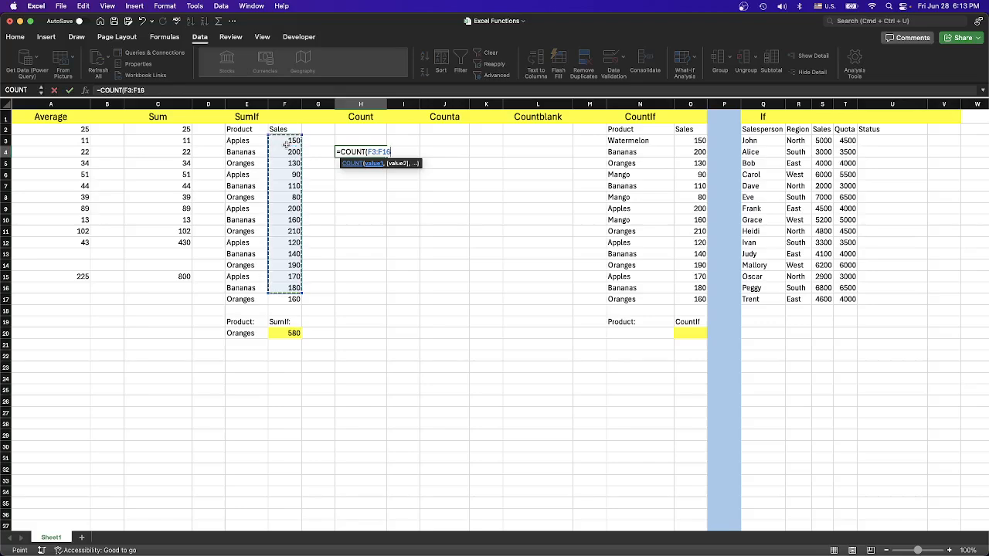
pyautogui.write(')')
pyautogui.press('Return')
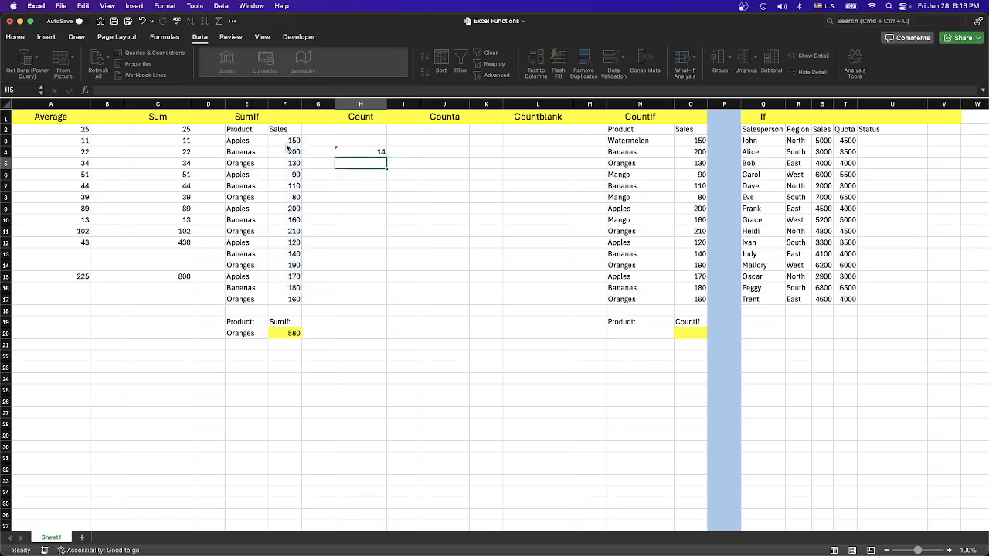
pyautogui.click(347, 254)
pyautogui.click(379, 153)
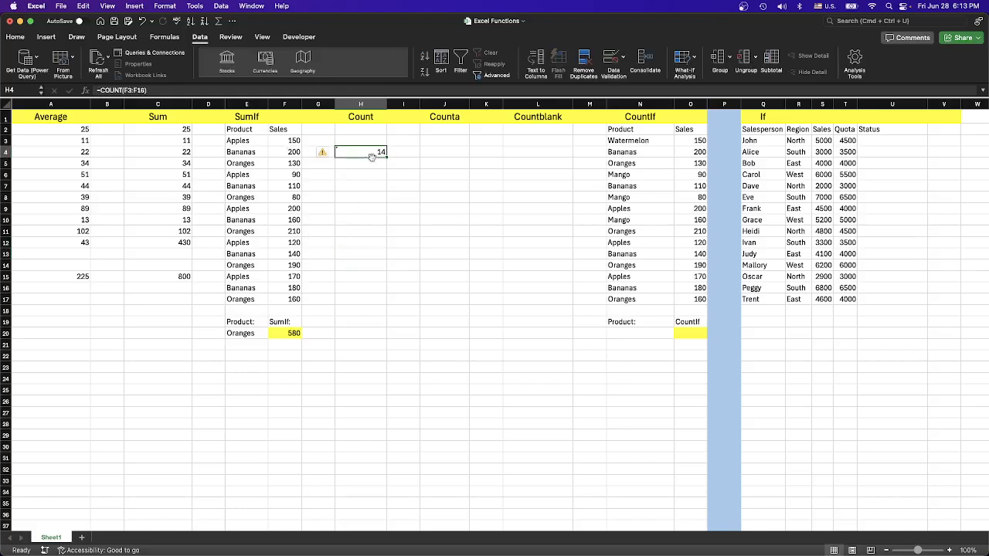
pyautogui.click(368, 223)
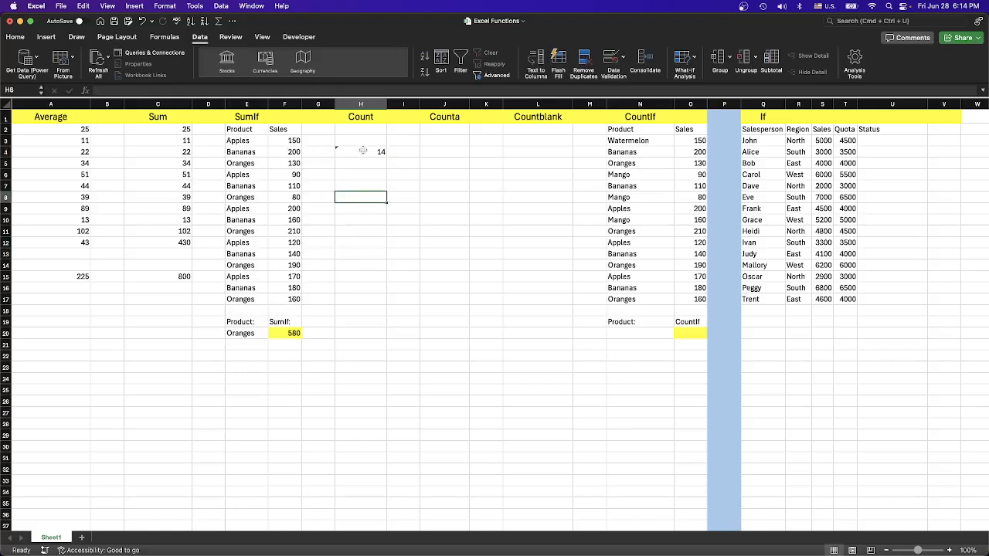
pyautogui.click(359, 153)
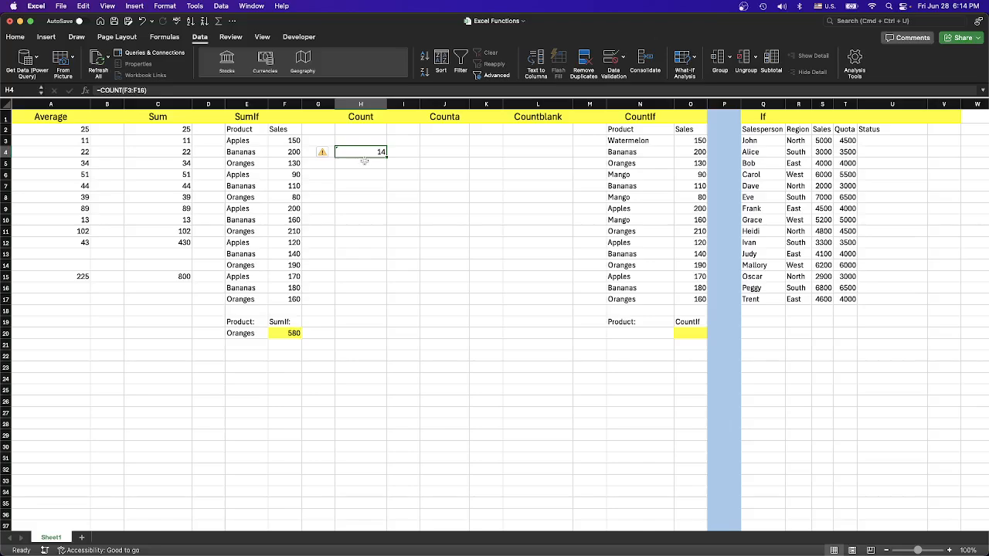
pyautogui.click(360, 172)
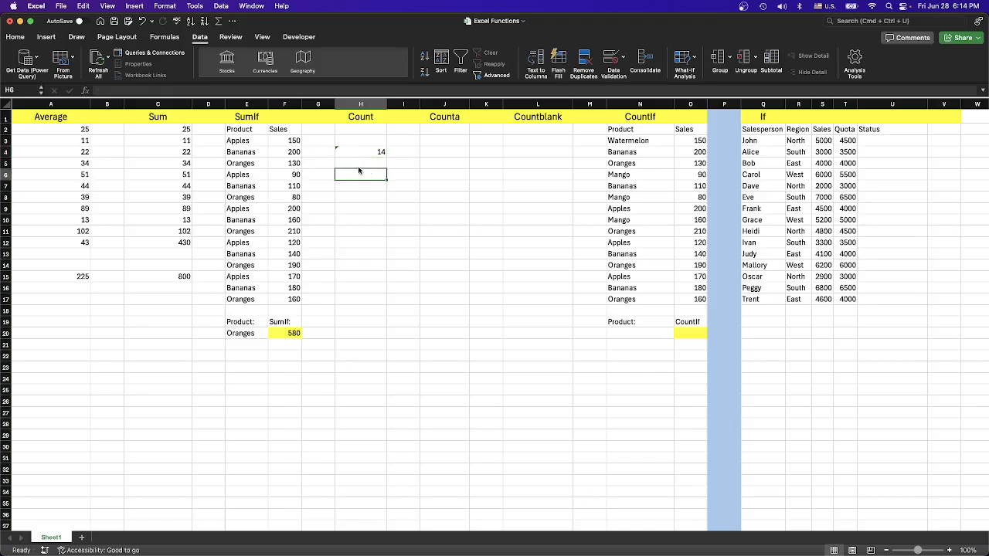
pyautogui.click(246, 153)
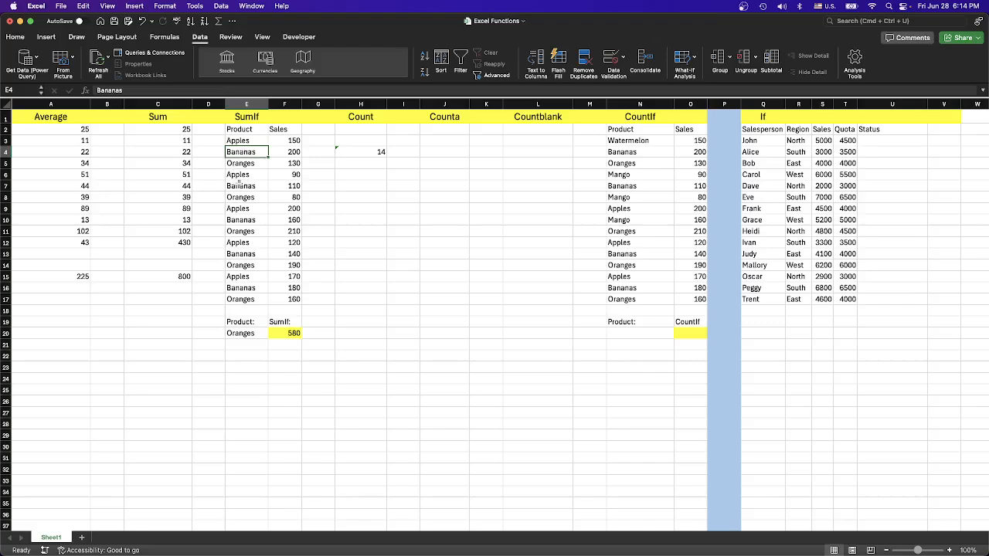
# Step: Try a COUNT formula in H5 on the product names in E3:E17
pyautogui.click(369, 162)
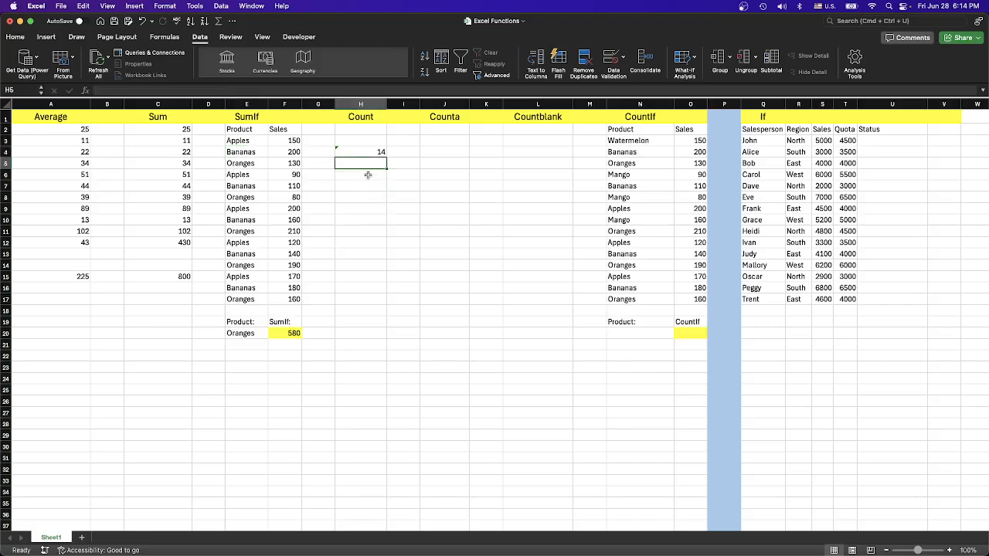
pyautogui.write('=')
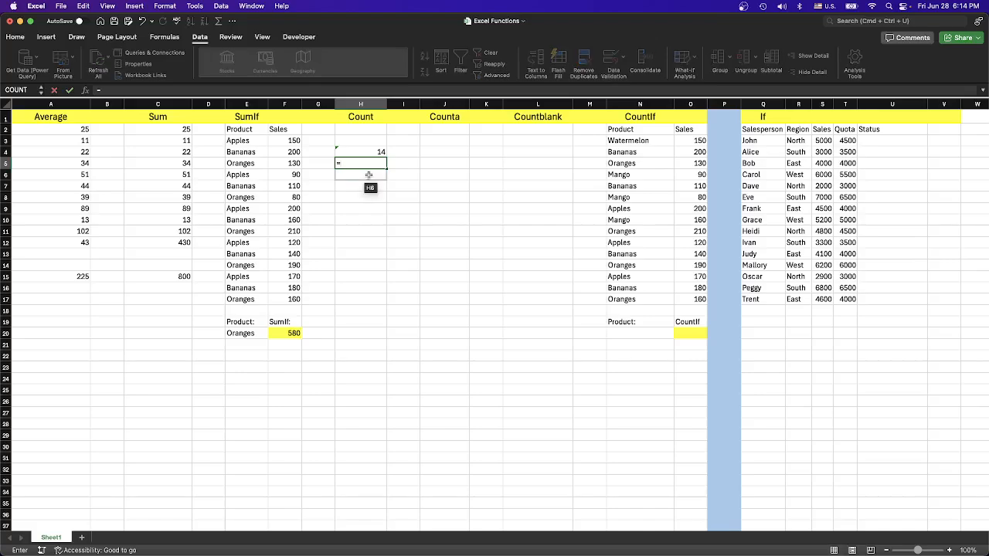
pyautogui.write('count')
pyautogui.press('Tab')
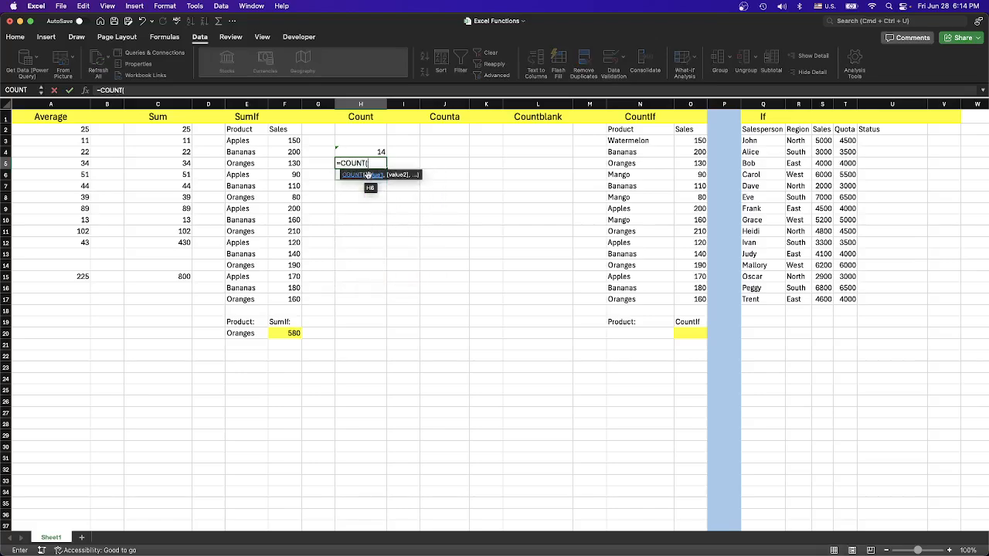
pyautogui.moveTo(240, 140); pyautogui.dragTo(248, 299)
pyautogui.write(')')
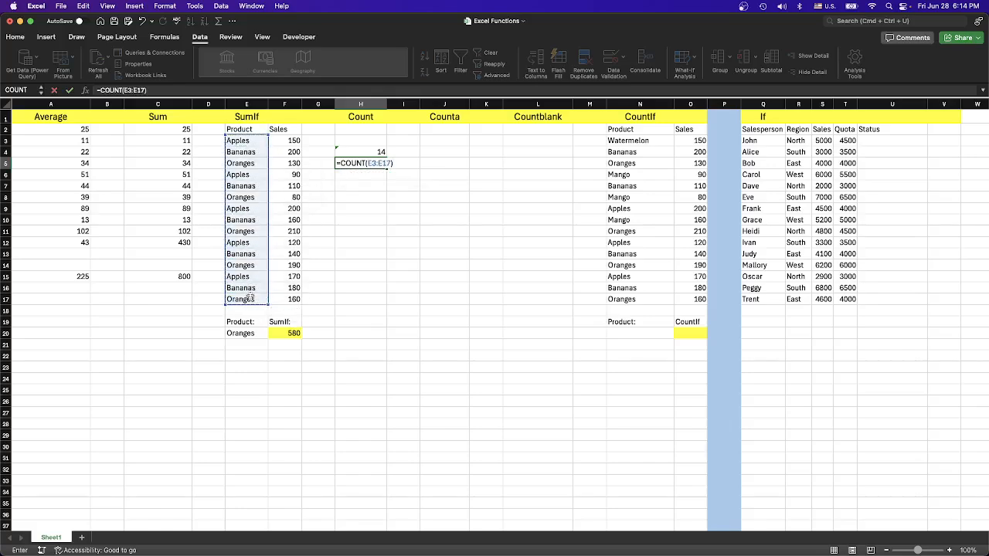
pyautogui.press('Return')
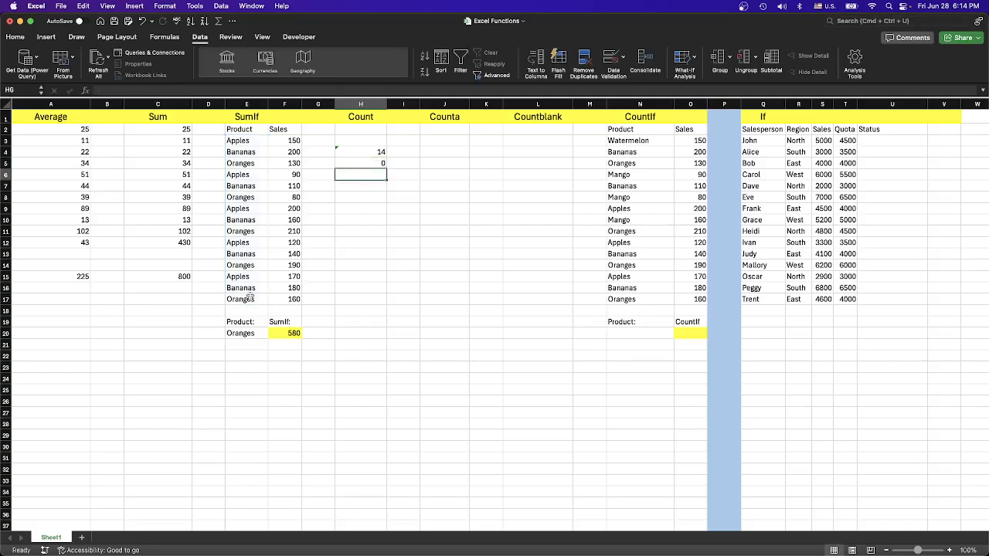
# Step: Clear the COUNT formula from H5
pyautogui.click(376, 163)
pyautogui.press('Delete')
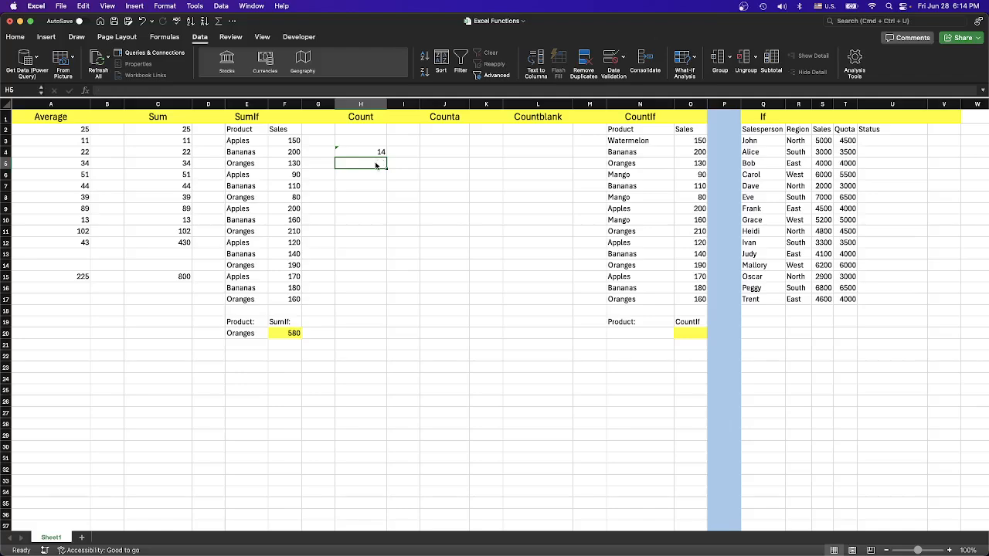
pyautogui.click(348, 187)
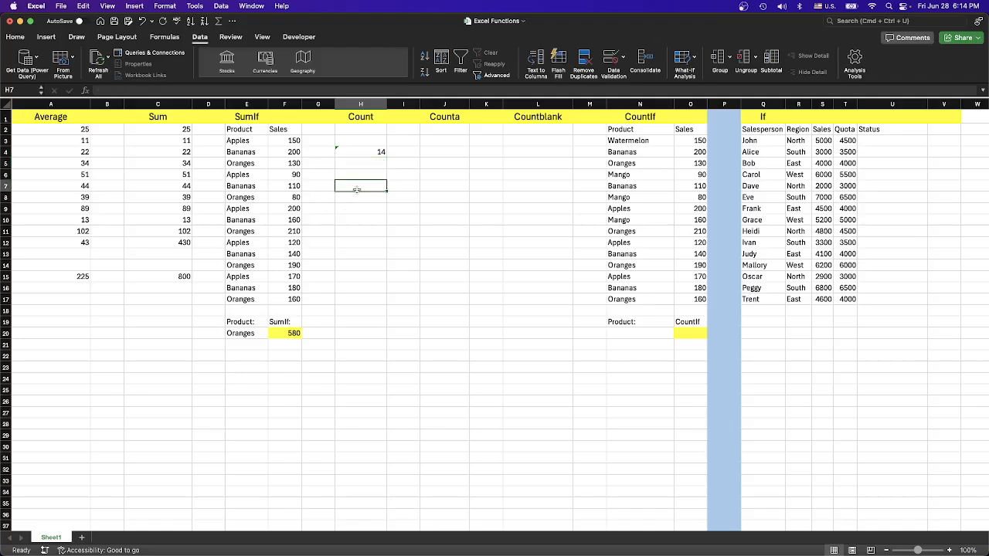
# Step: Copy the product names in E5:E7 into the Counta column starting at J4
pyautogui.click(434, 152)
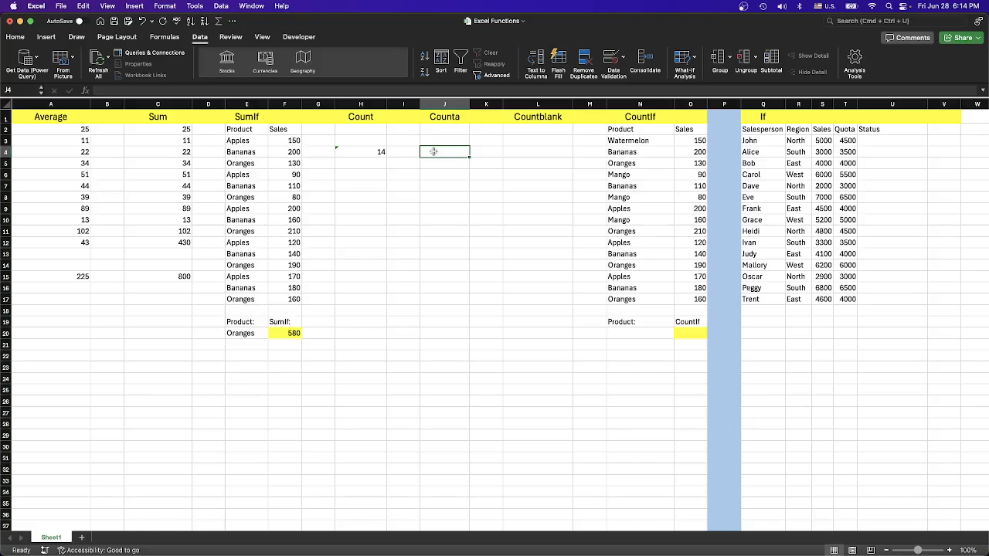
pyautogui.click(444, 176)
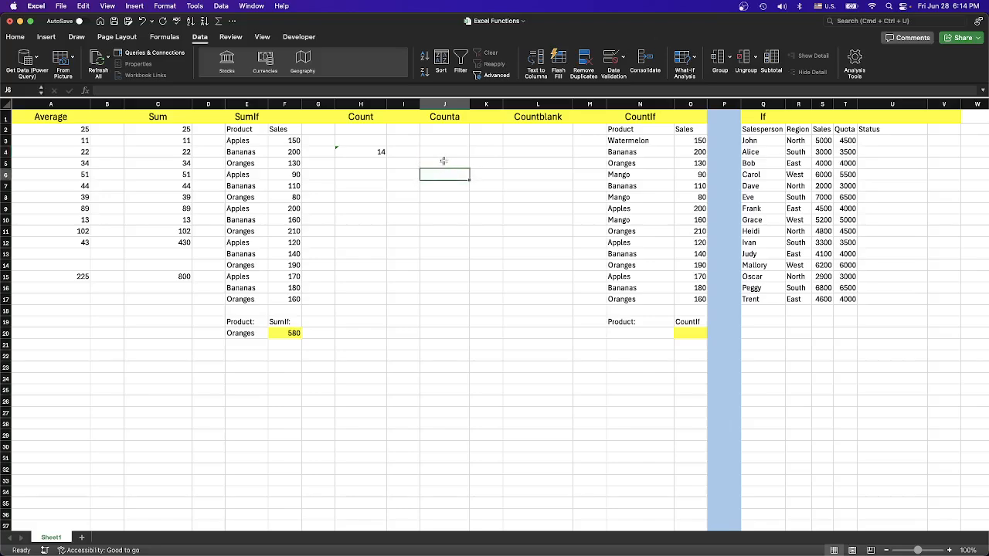
pyautogui.click(442, 156)
pyautogui.moveTo(246, 163); pyautogui.dragTo(247, 187)
pyautogui.press('super+c')
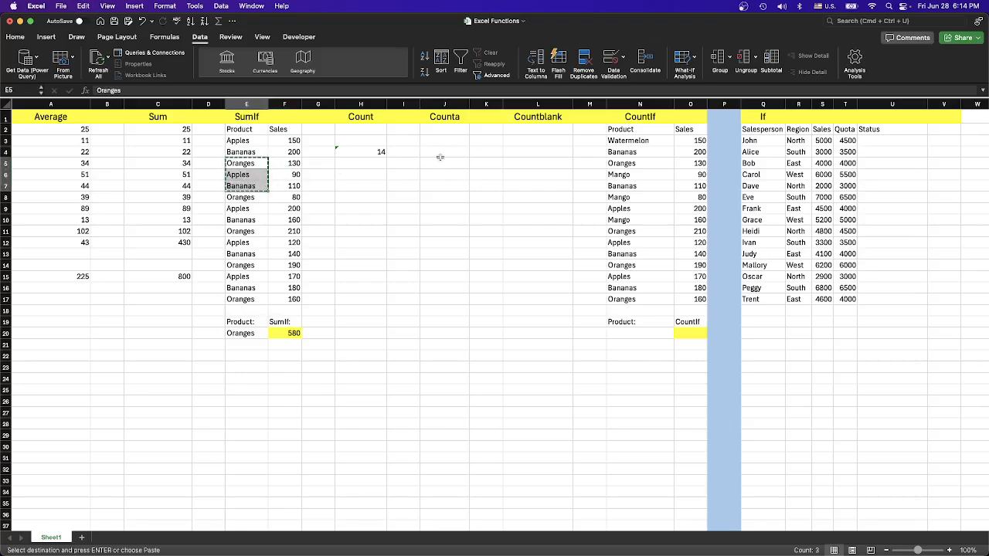
pyautogui.click(442, 153)
pyautogui.press('super+v')
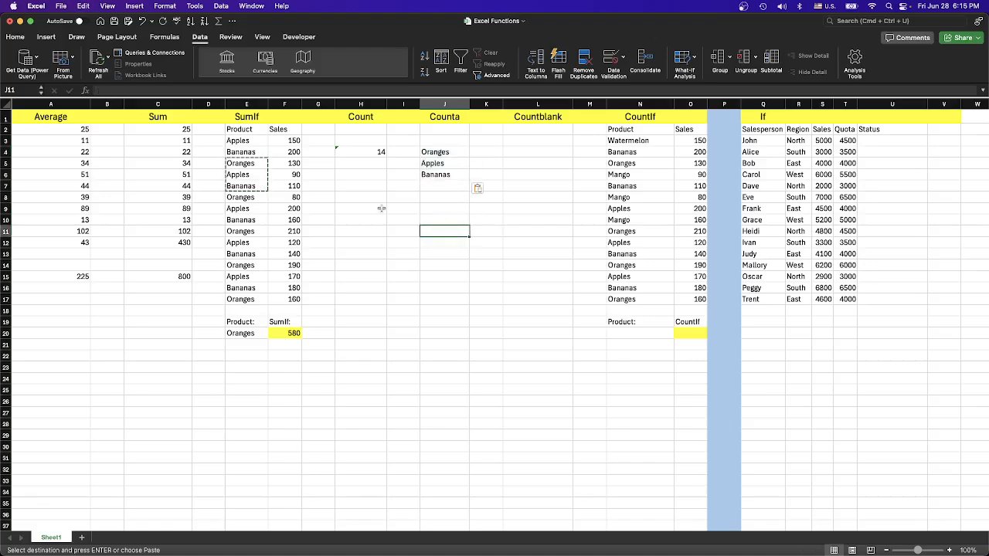
# Step: Copy the sales figures in F9:F11 into the Counta column starting at J7, directly below the product names
pyautogui.moveTo(287, 208); pyautogui.dragTo(292, 230)
pyautogui.press('super+c')
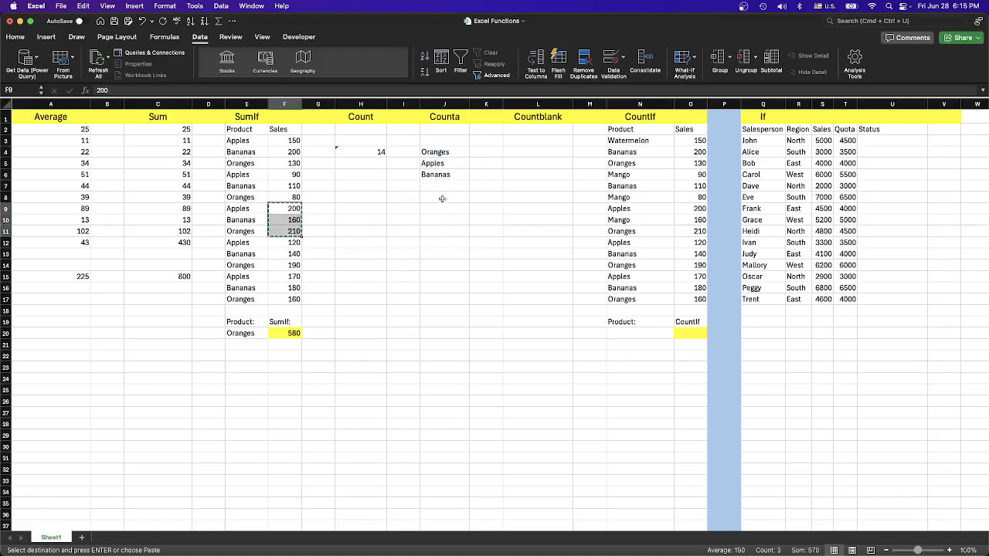
pyautogui.click(441, 185)
pyautogui.press('super+v')
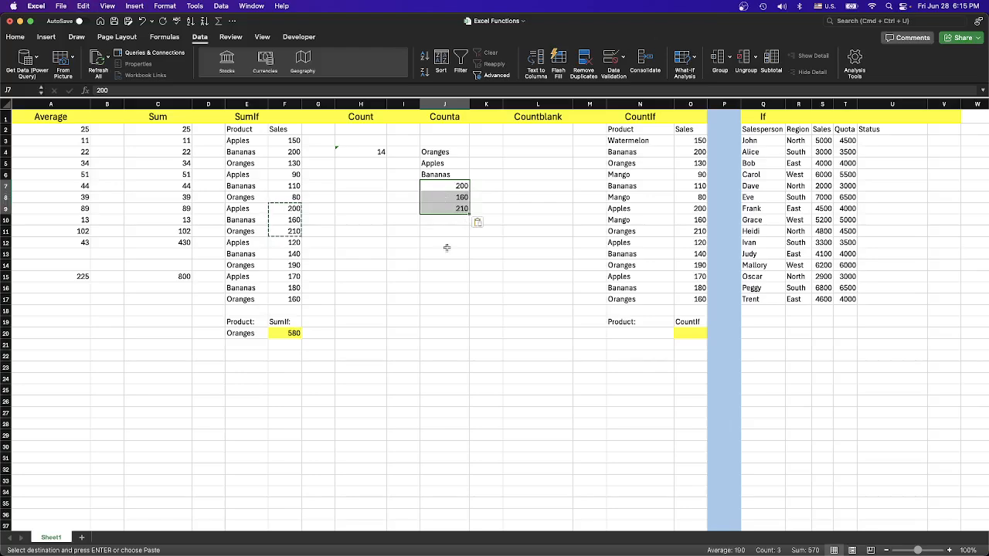
# Step: Enter a COUNTA formula in J13 that counts the non-empty cells in J4:J9
pyautogui.click(447, 245)
pyautogui.click(447, 255)
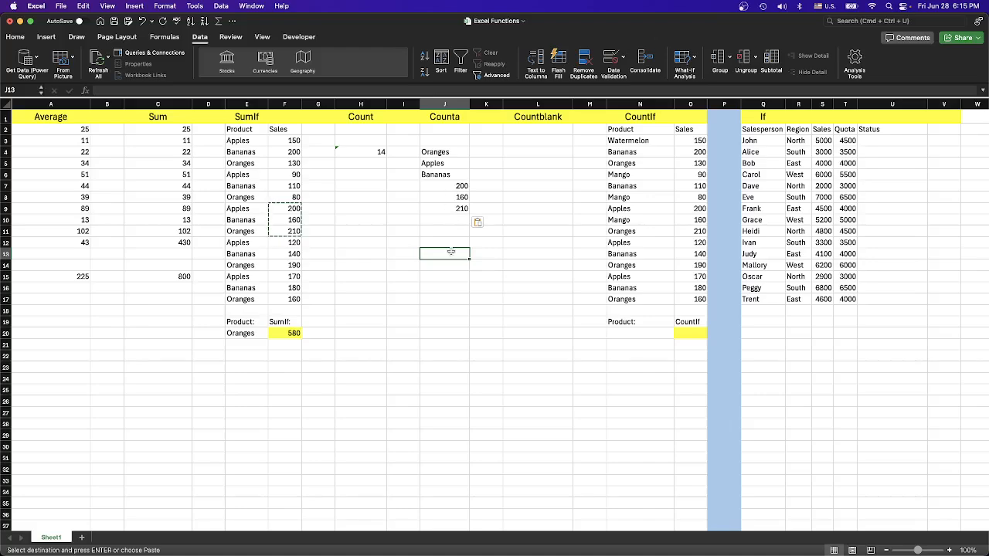
pyautogui.write('=count')
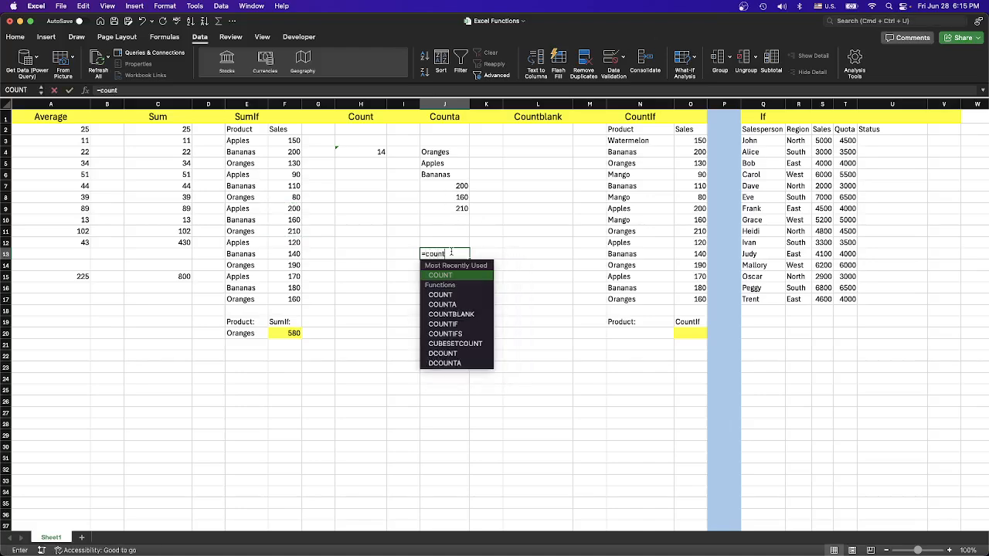
pyautogui.write('a(')
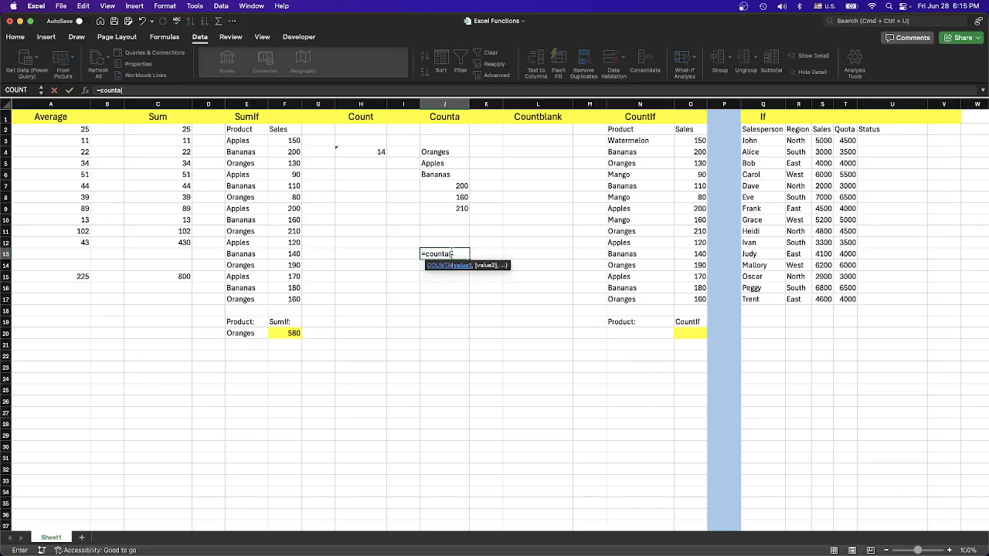
pyautogui.moveTo(433, 152); pyautogui.dragTo(431, 203)
pyautogui.write(')')
pyautogui.press('Return')
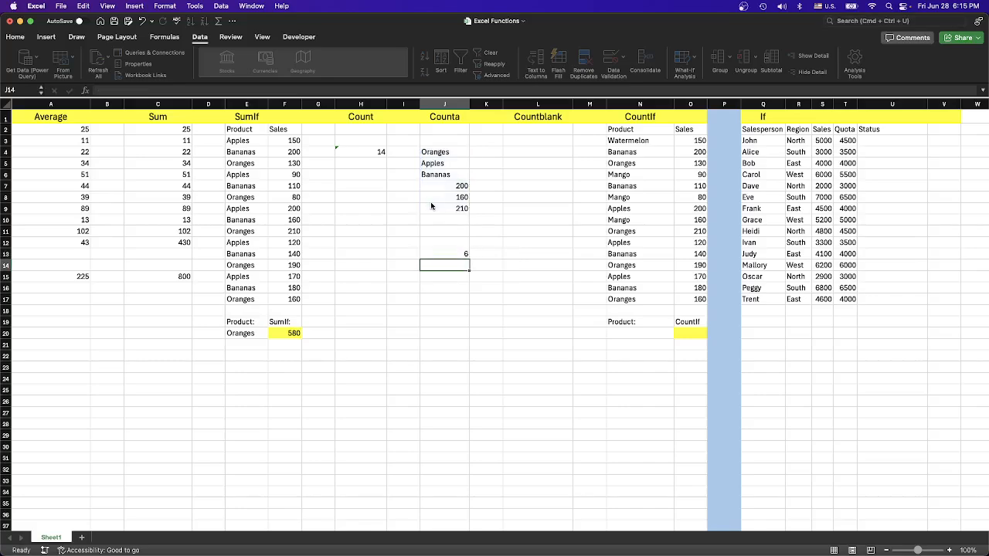
pyautogui.click(464, 252)
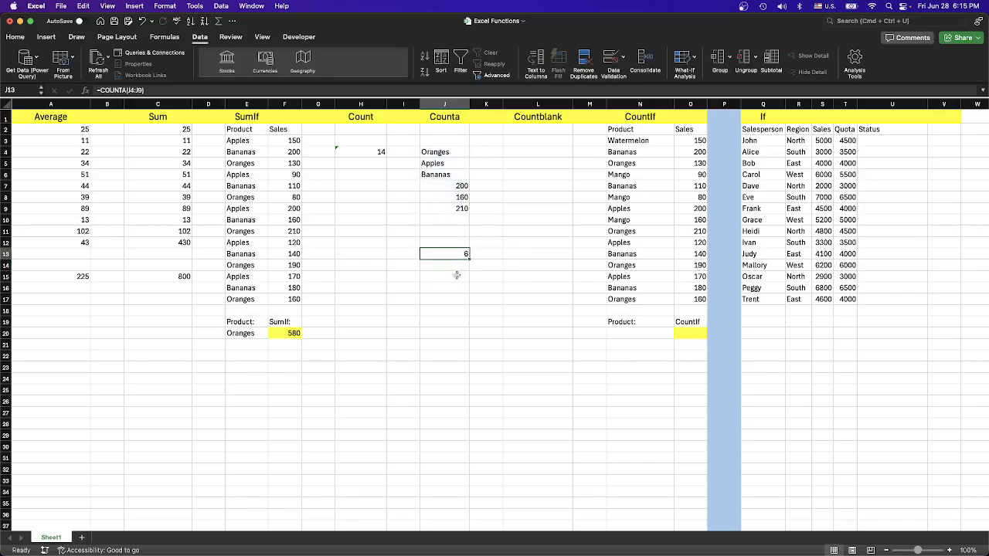
pyautogui.click(451, 222)
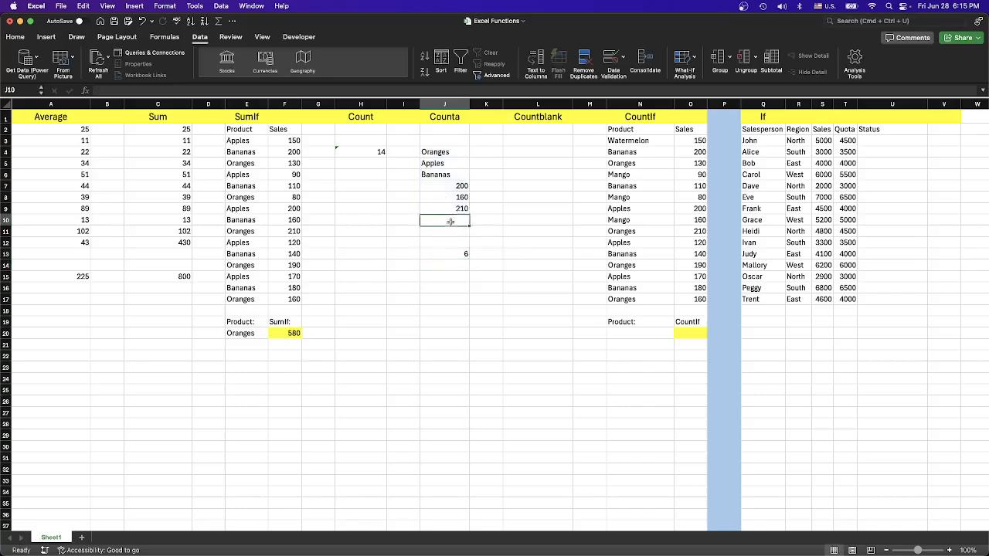
pyautogui.click(448, 277)
pyautogui.click(449, 256)
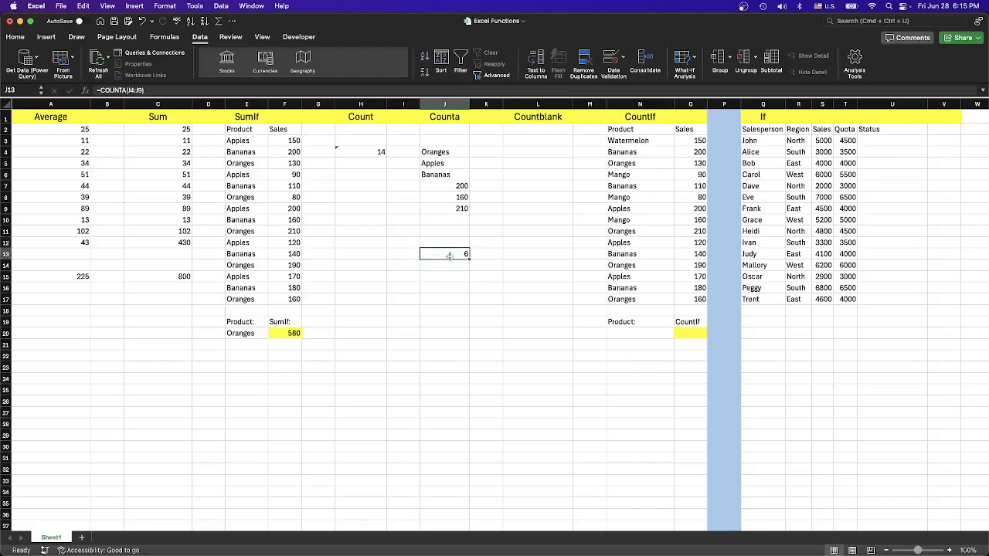
pyautogui.click(450, 277)
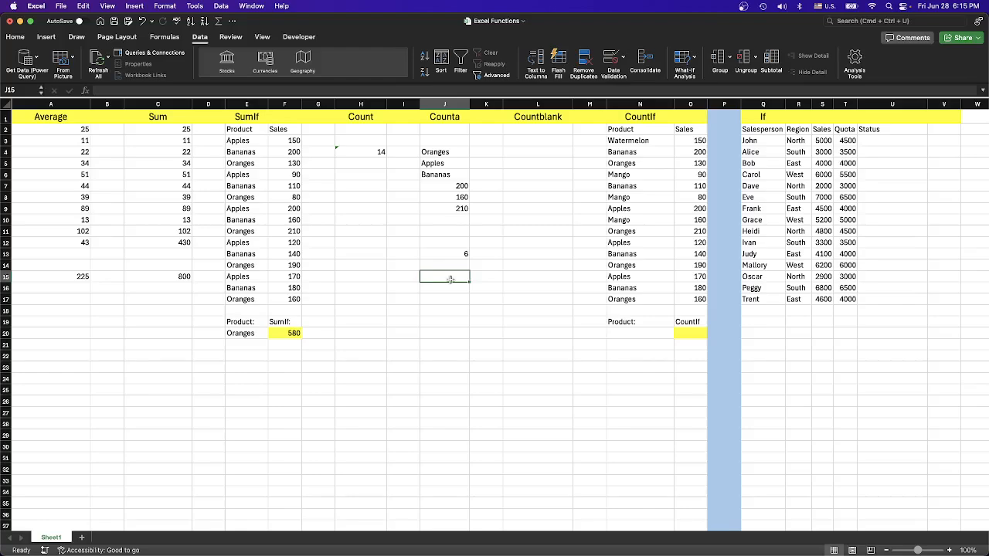
pyautogui.click(537, 153)
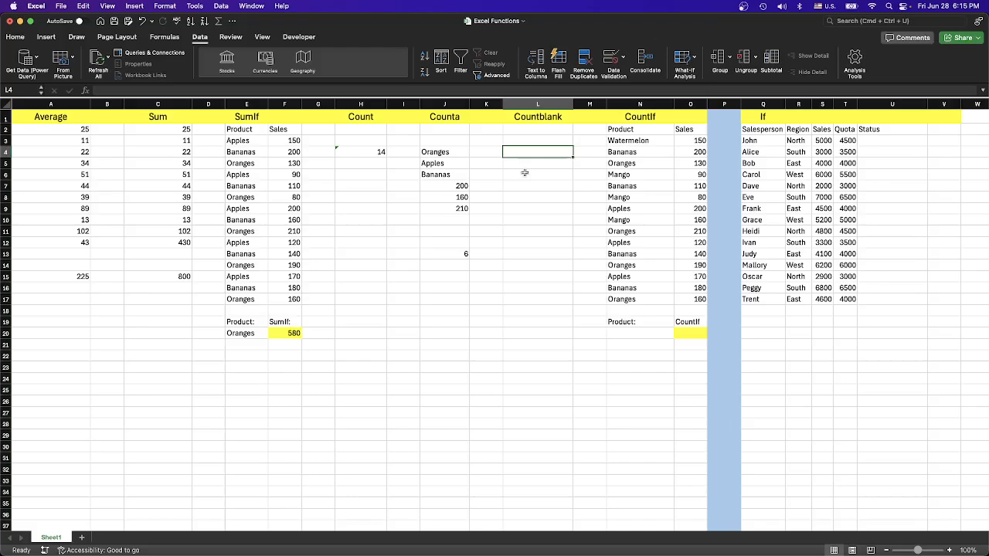
pyautogui.click(554, 175)
pyautogui.click(540, 199)
pyautogui.click(496, 252)
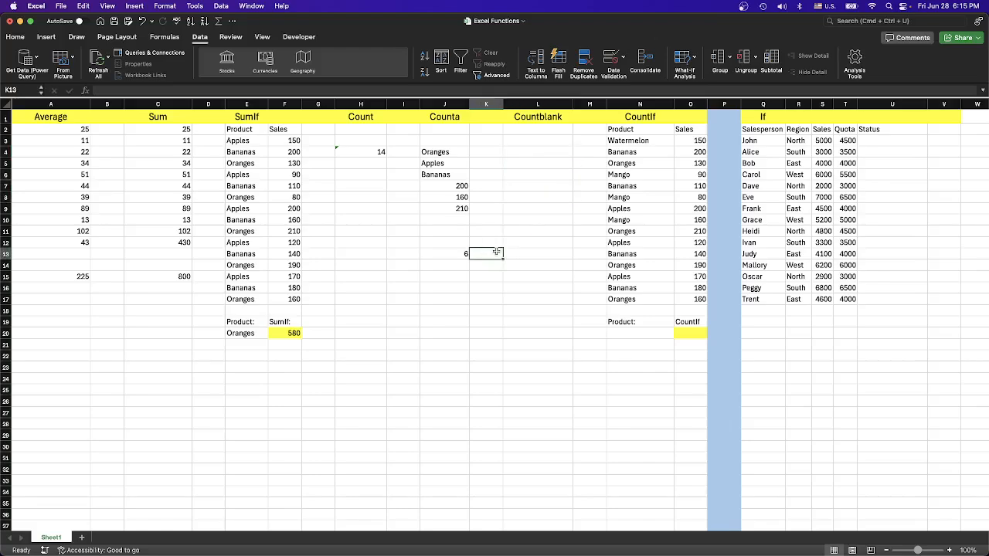
pyautogui.click(533, 164)
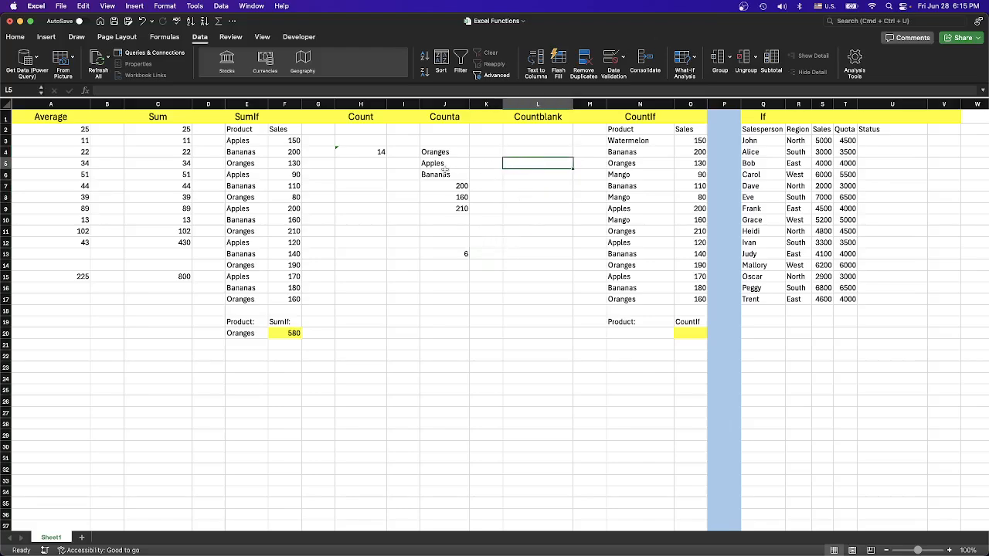
# Step: Copy the product names in J4:J6 into the Countblank column starting at L3
pyautogui.click(445, 152)
pyautogui.moveTo(446, 153); pyautogui.dragTo(447, 172)
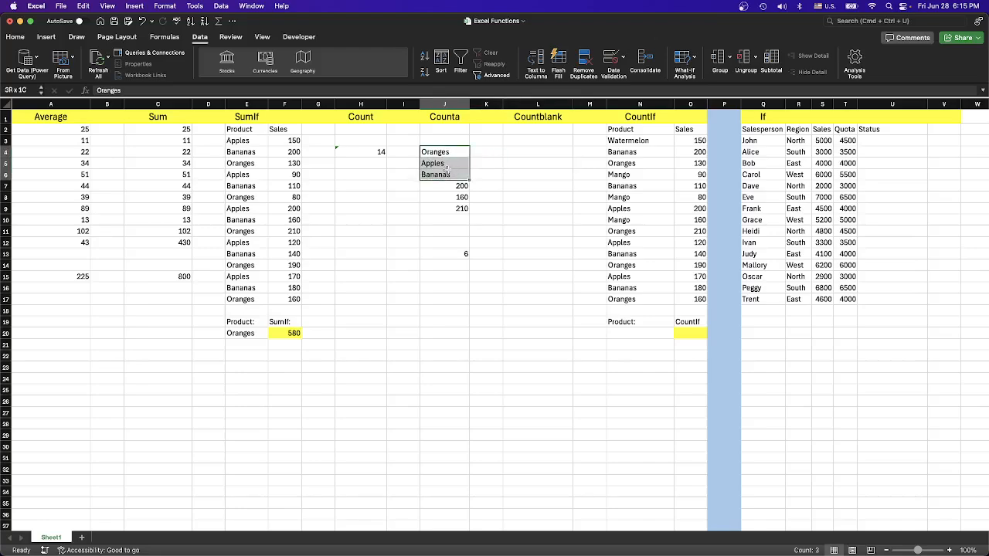
pyautogui.press('super+c')
pyautogui.click(551, 143)
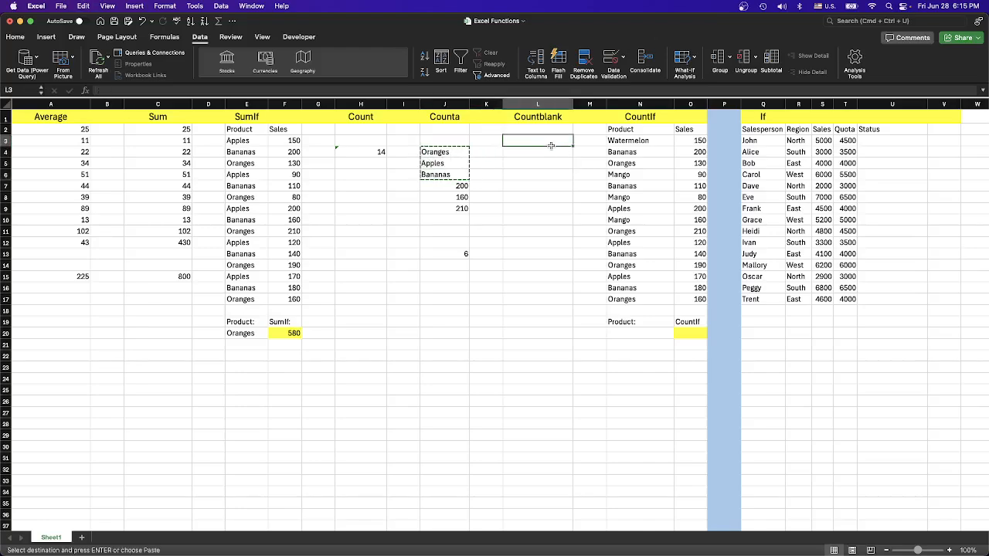
pyautogui.press('super+v')
# Step: Copy the sales figures in J7:J9 into the Countblank column starting at L8, leaving two empty cells below the product names
pyautogui.click(538, 217)
pyautogui.moveTo(456, 186); pyautogui.dragTo(461, 207)
pyautogui.press('super+c')
pyautogui.click(530, 197)
pyautogui.press('super+v')
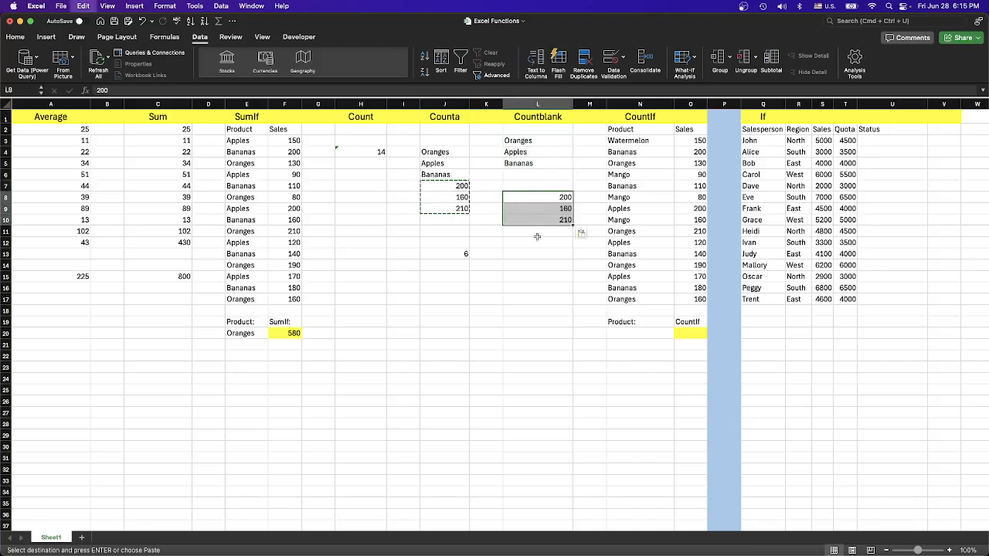
# Step: Enter a COUNTBLANK formula in L13 that counts the empty cells in L3:L10
pyautogui.click(537, 253)
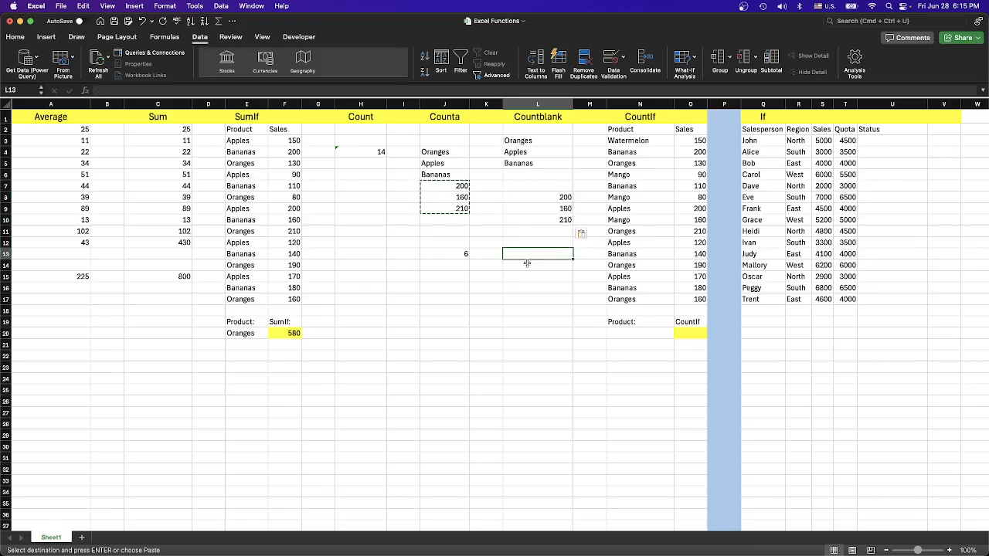
pyautogui.write('=')
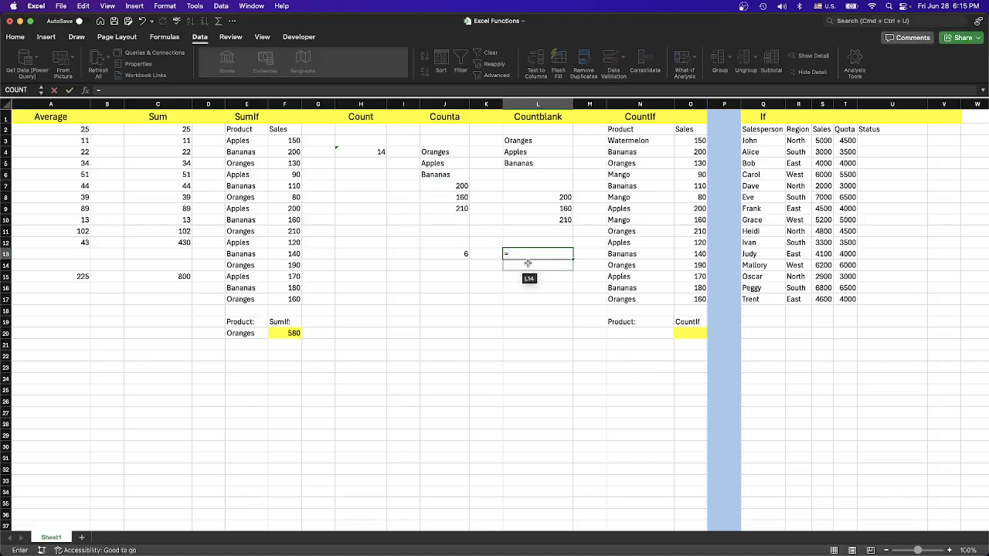
pyautogui.write('count')
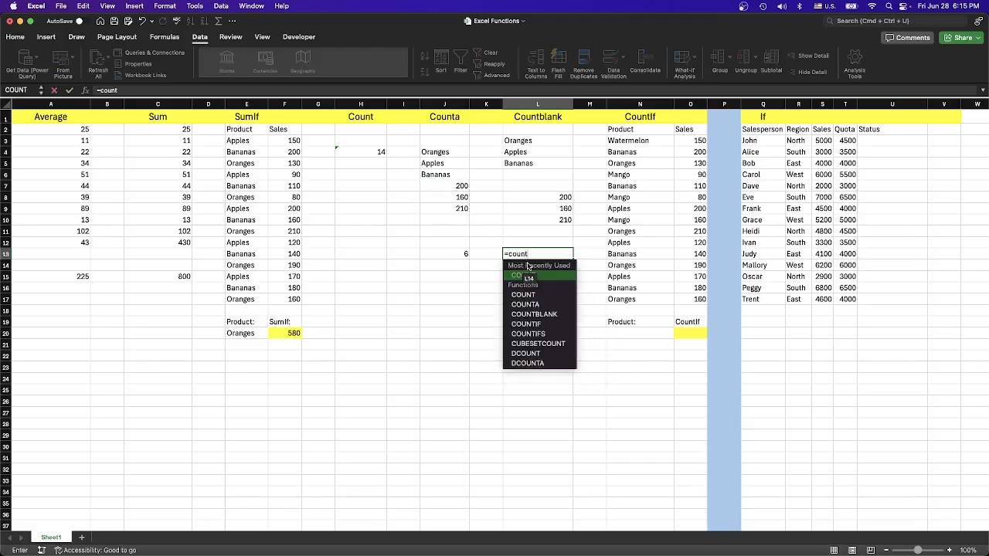
pyautogui.write('bl')
pyautogui.doubleClick(533, 275)
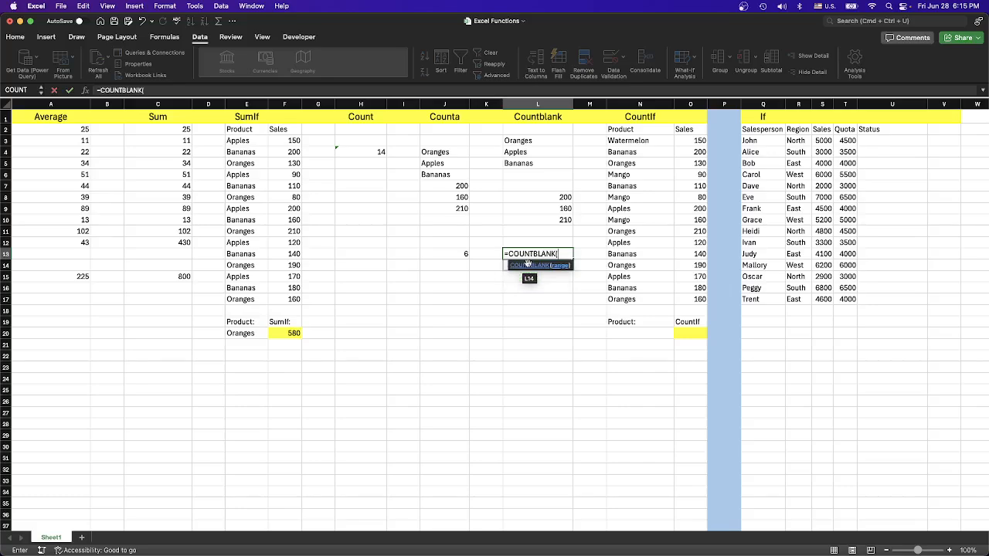
pyautogui.click(538, 144)
pyautogui.moveTo(539, 145); pyautogui.dragTo(534, 215)
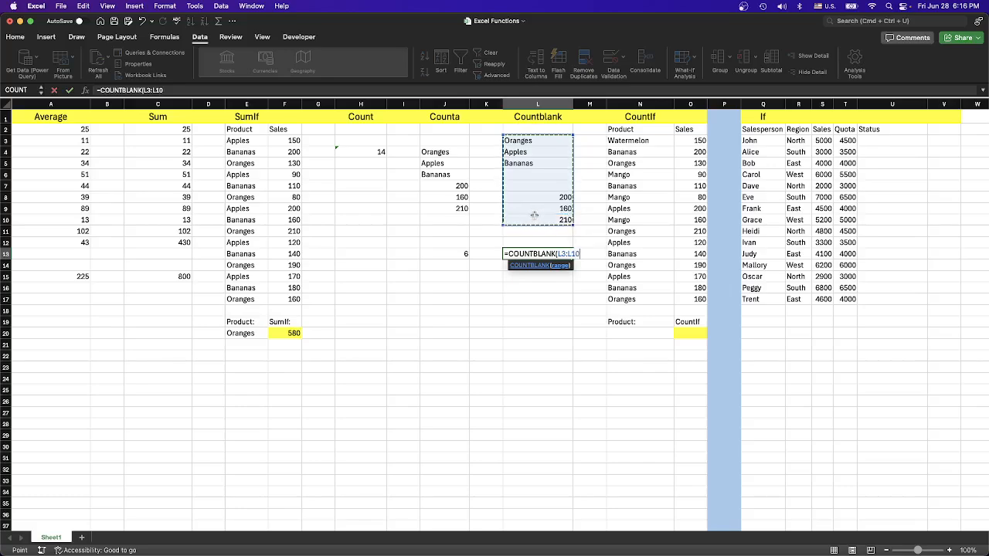
pyautogui.write(')')
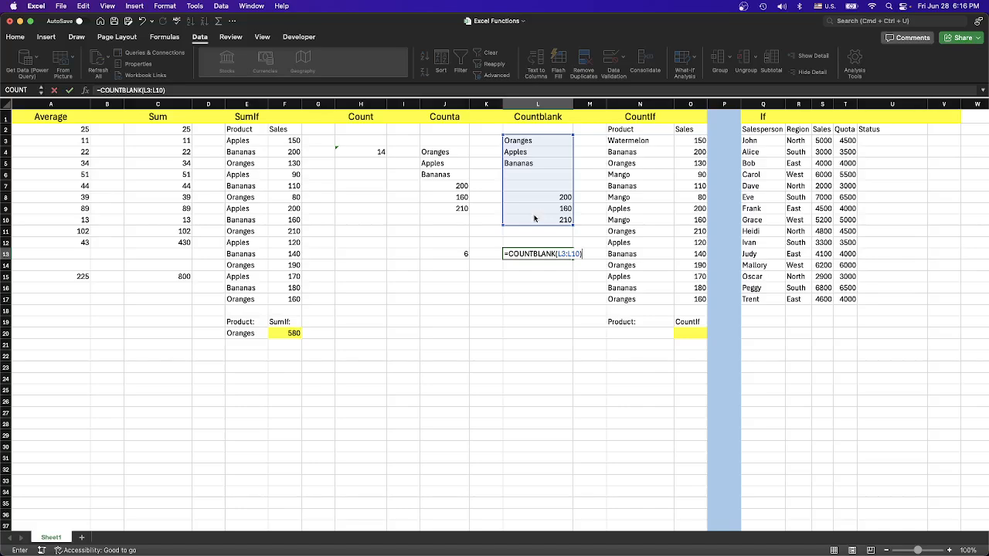
pyautogui.press('Return')
# Step: Check the COUNTBLANK result in L13 against the filled and empty cells in L3:L10
pyautogui.click(551, 255)
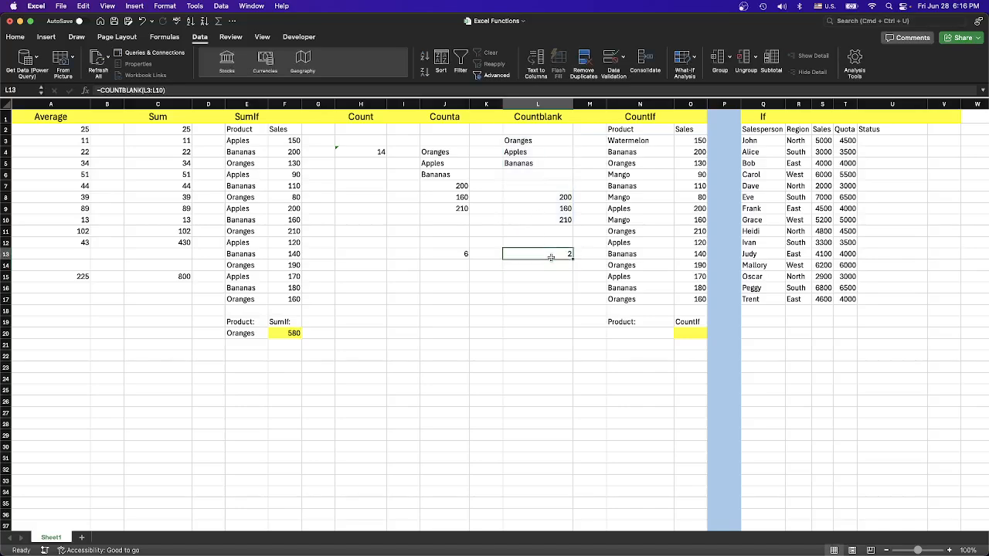
pyautogui.click(536, 140)
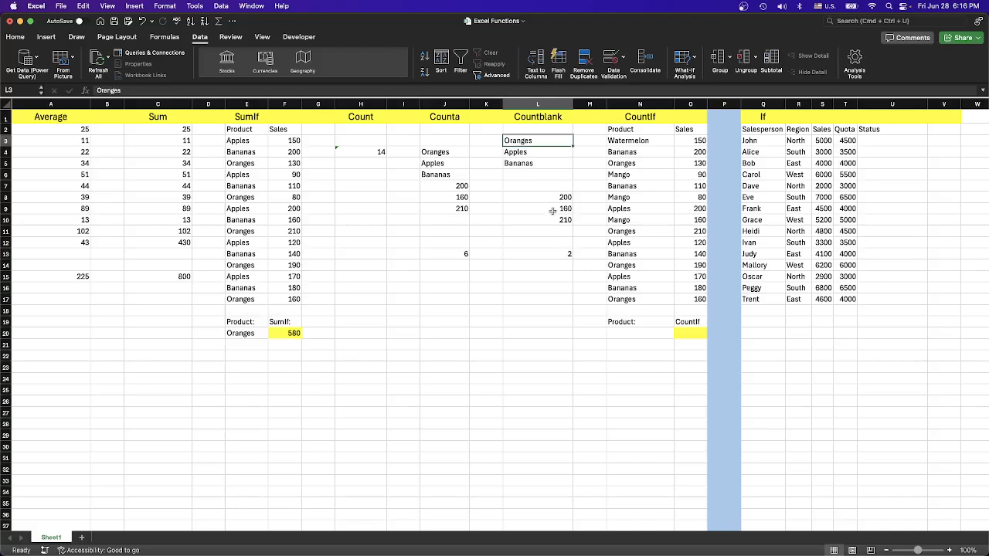
pyautogui.click(543, 221)
pyautogui.click(539, 187)
pyautogui.click(537, 176)
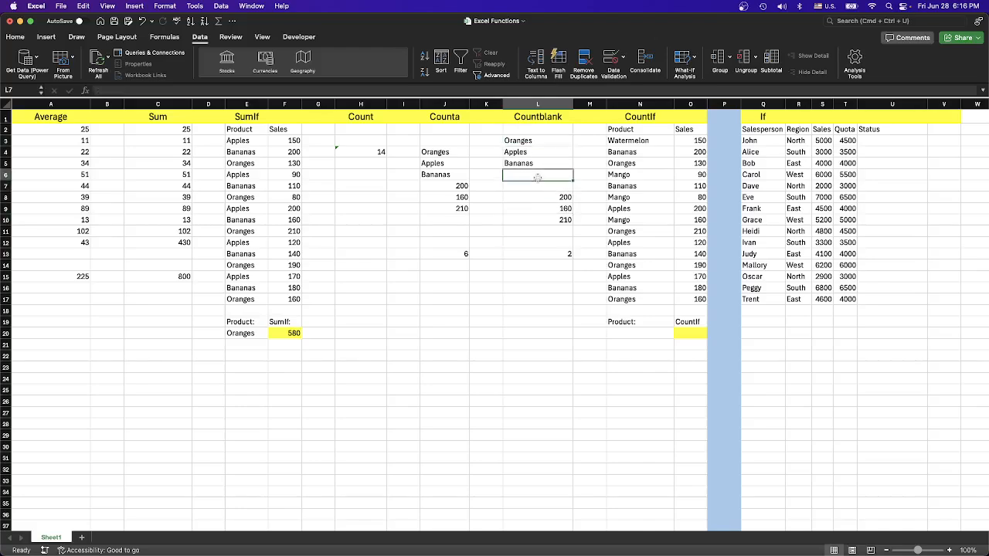
pyautogui.click(540, 194)
pyautogui.click(539, 186)
pyautogui.click(539, 176)
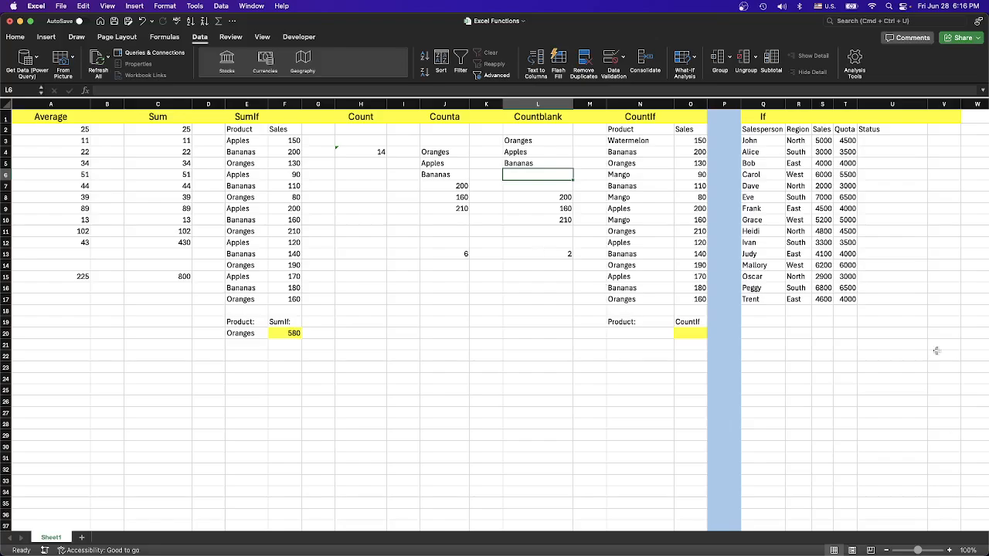
# Step: Examine the CountIf section's product list in N2:N17
pyautogui.click(566, 408)
pyautogui.hscroll(1, 528, 382)
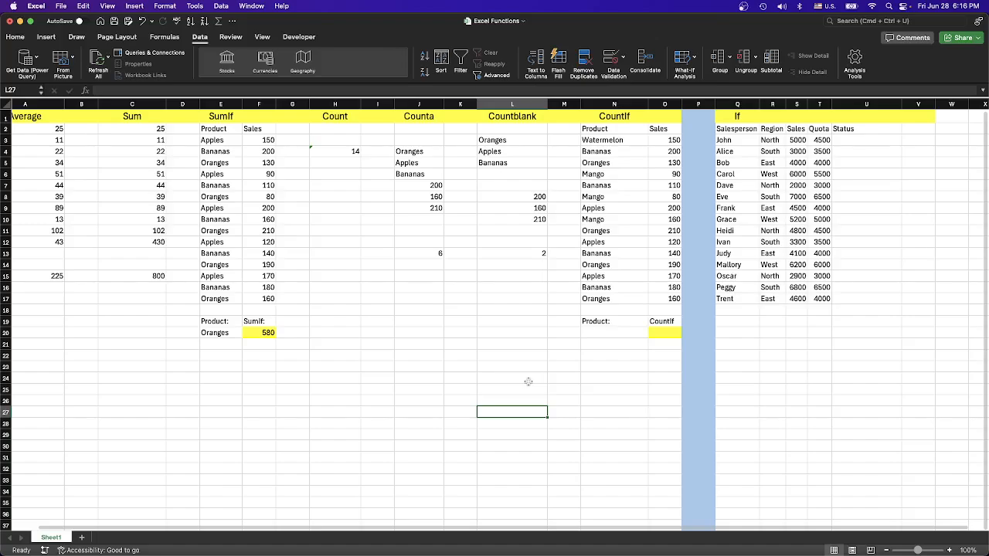
pyautogui.hscroll(5, 528, 381)
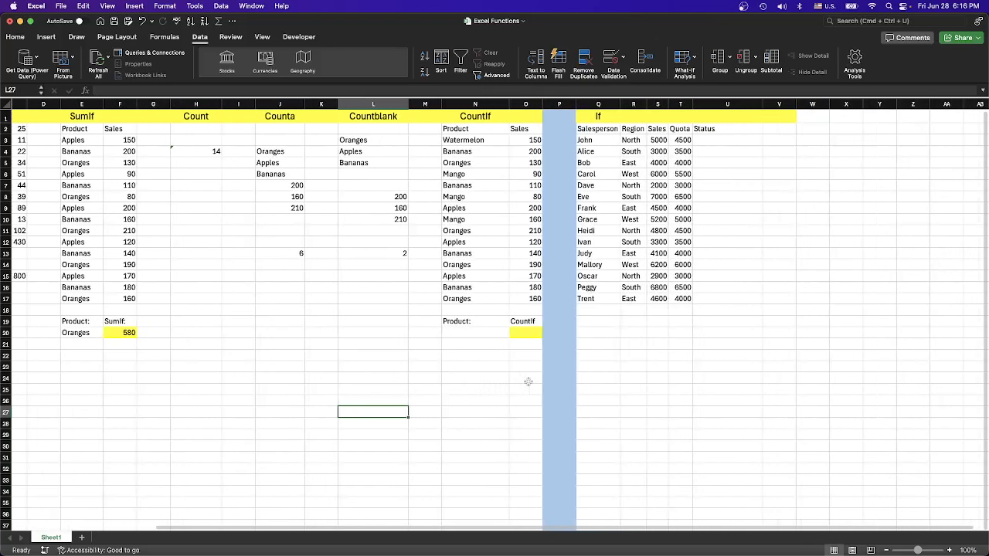
pyautogui.hscroll(2, 529, 382)
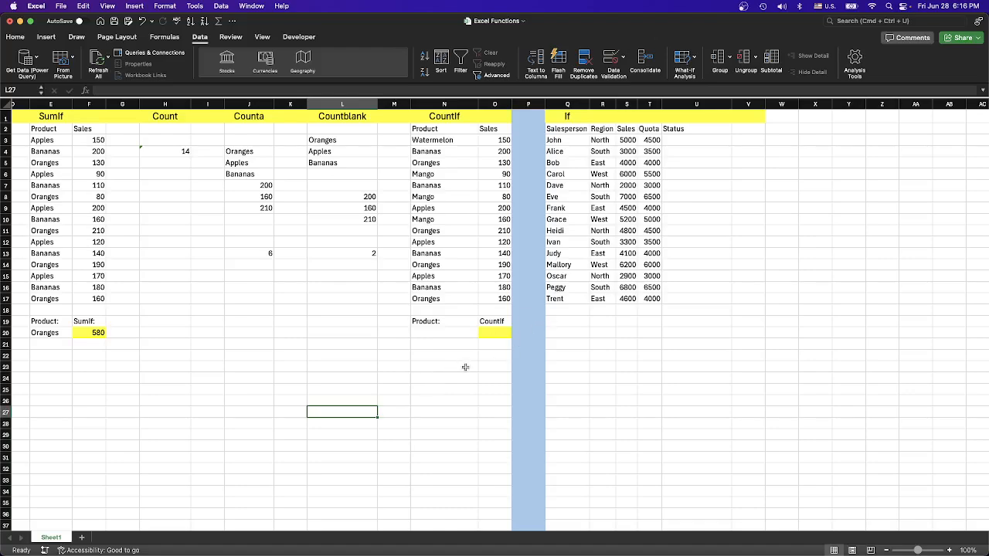
pyautogui.click(465, 367)
pyautogui.click(447, 198)
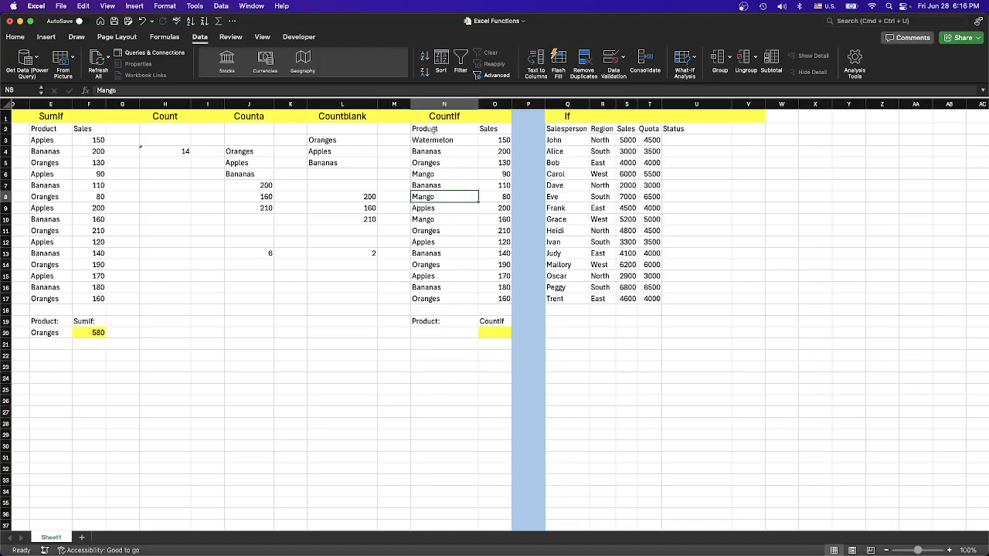
pyautogui.moveTo(430, 130); pyautogui.dragTo(434, 298)
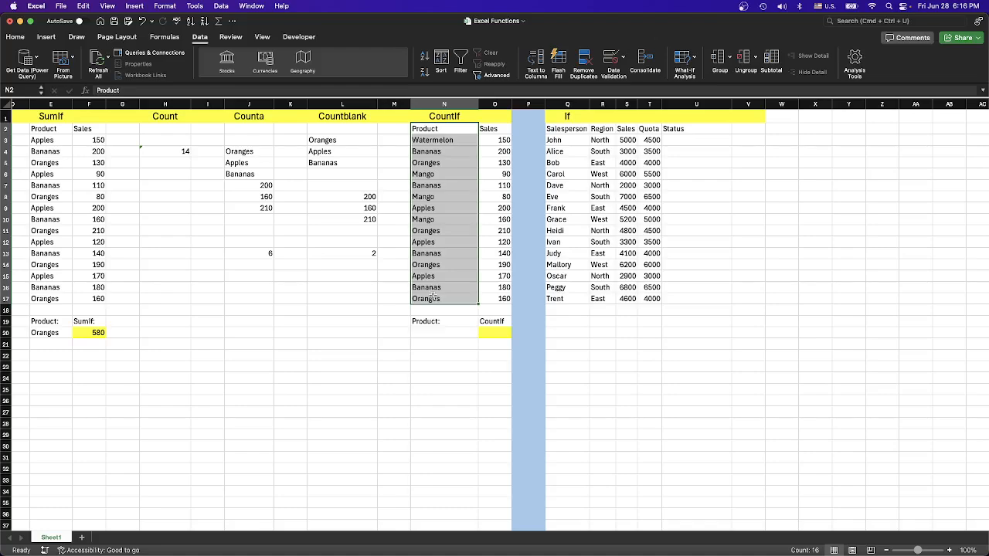
# Step: Enter a COUNTIF formula in O20 that counts the products in N3:N17 matching the criterion in N20
pyautogui.click(489, 337)
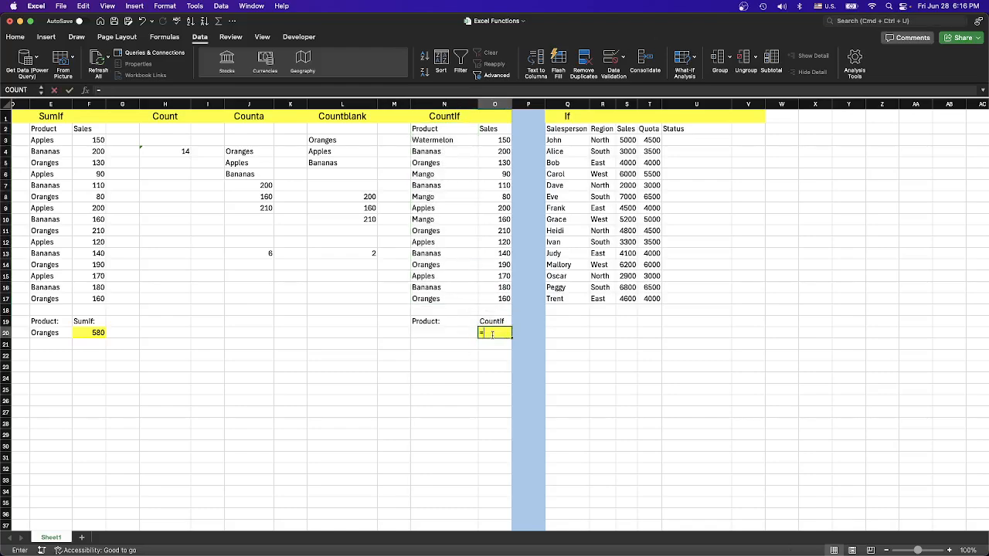
pyautogui.write('=')
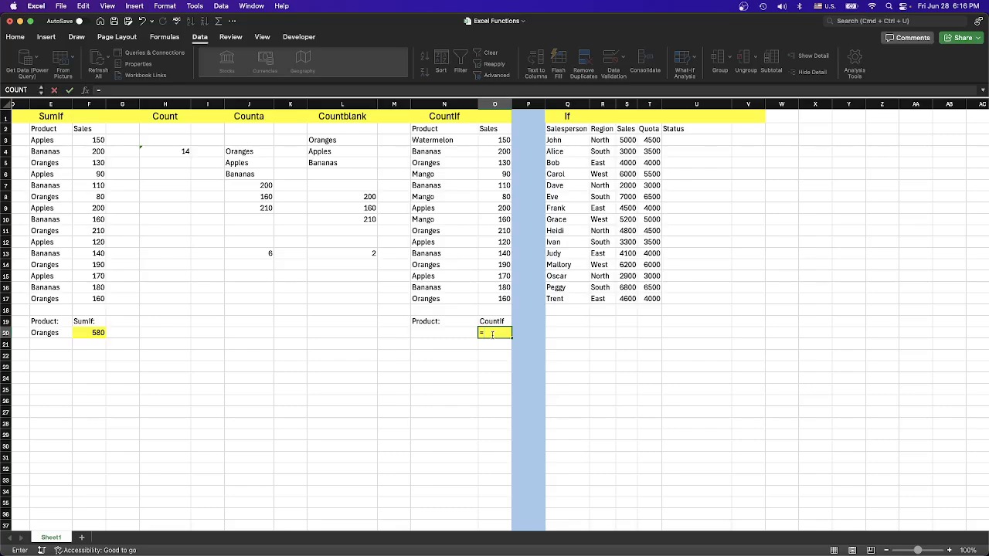
pyautogui.write('coun')
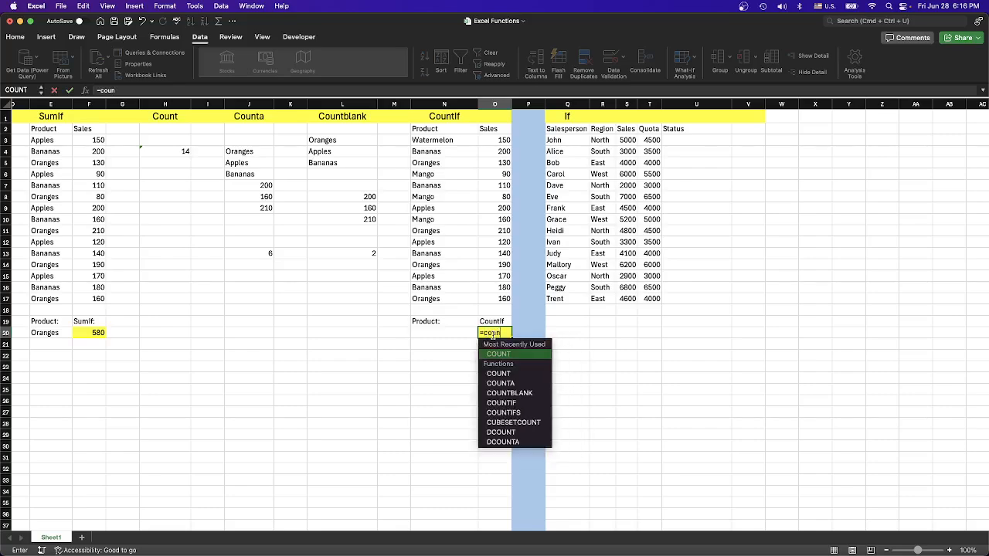
pyautogui.write('tif')
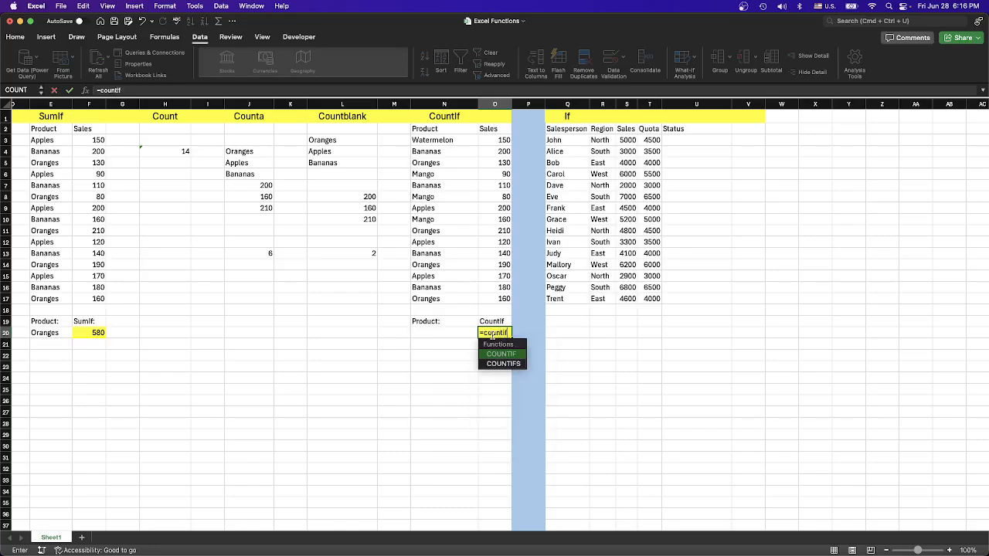
pyautogui.press('Tab')
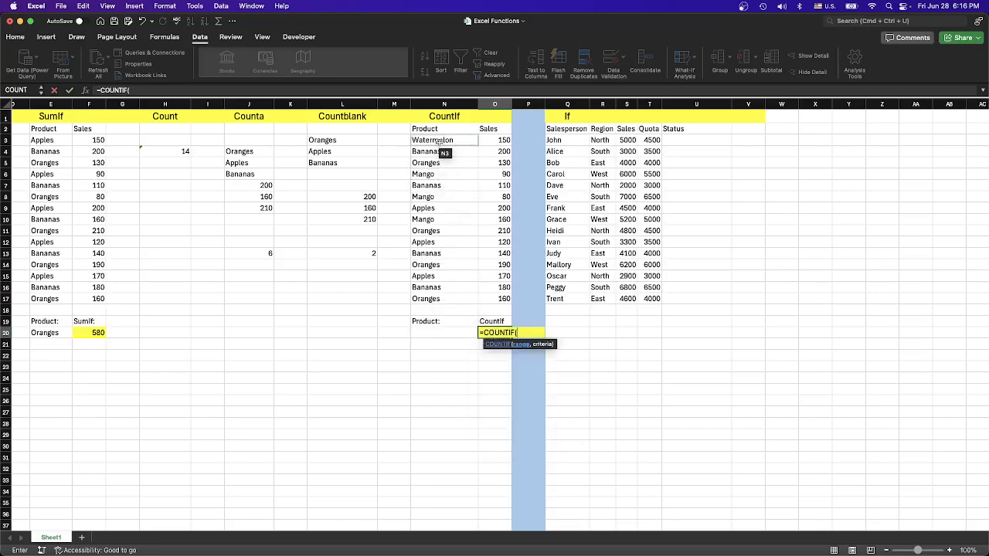
pyautogui.moveTo(440, 141); pyautogui.dragTo(430, 295)
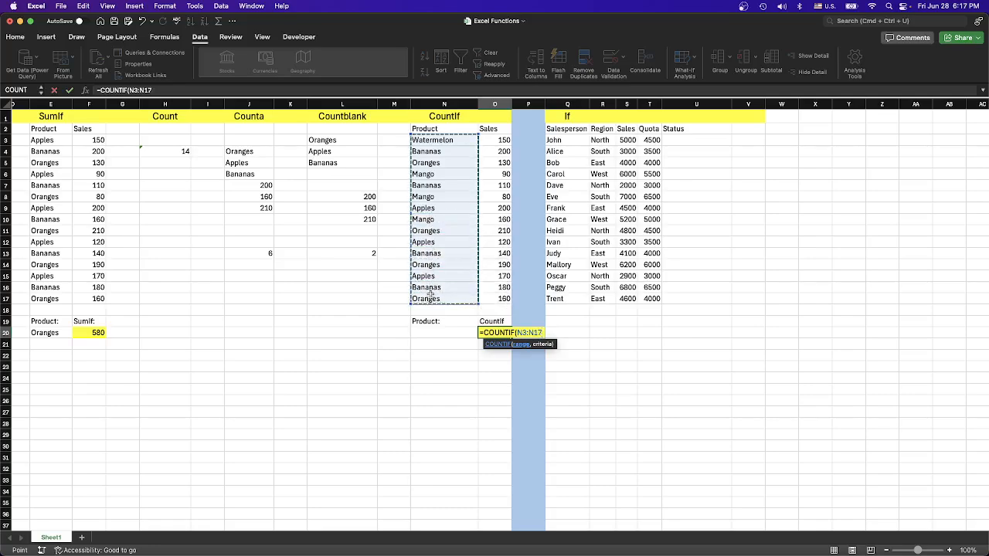
pyautogui.write(',')
pyautogui.click(421, 333)
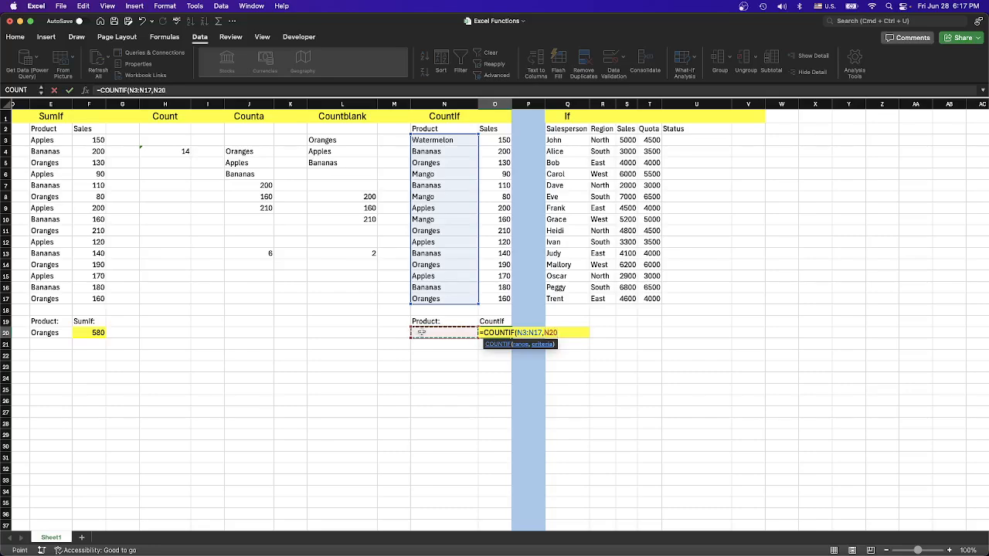
pyautogui.write(')')
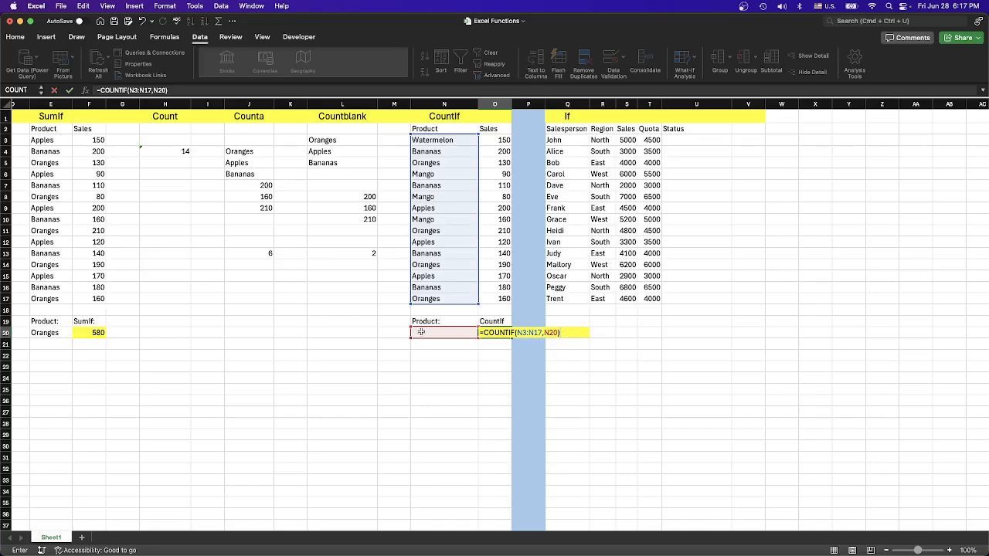
pyautogui.press('Return')
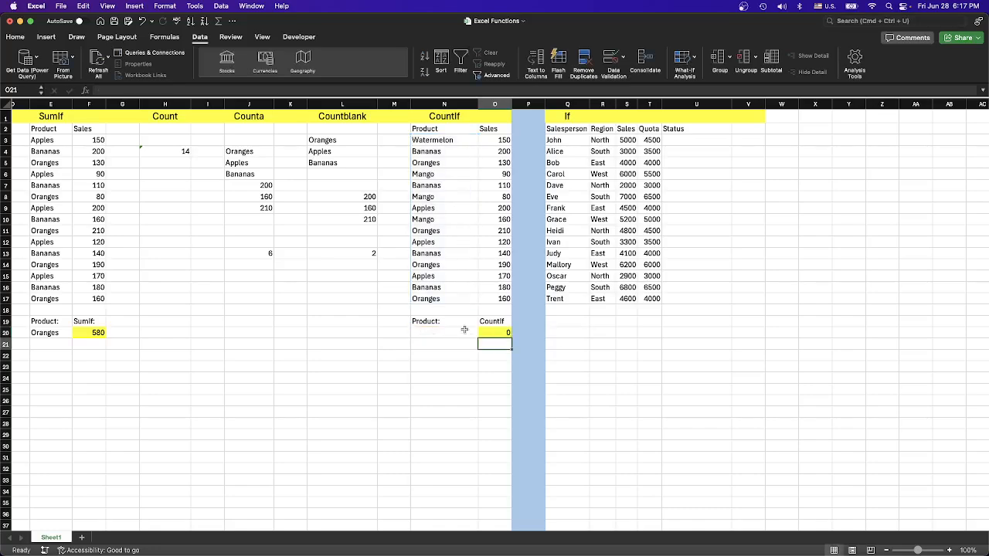
pyautogui.doubleClick(499, 338)
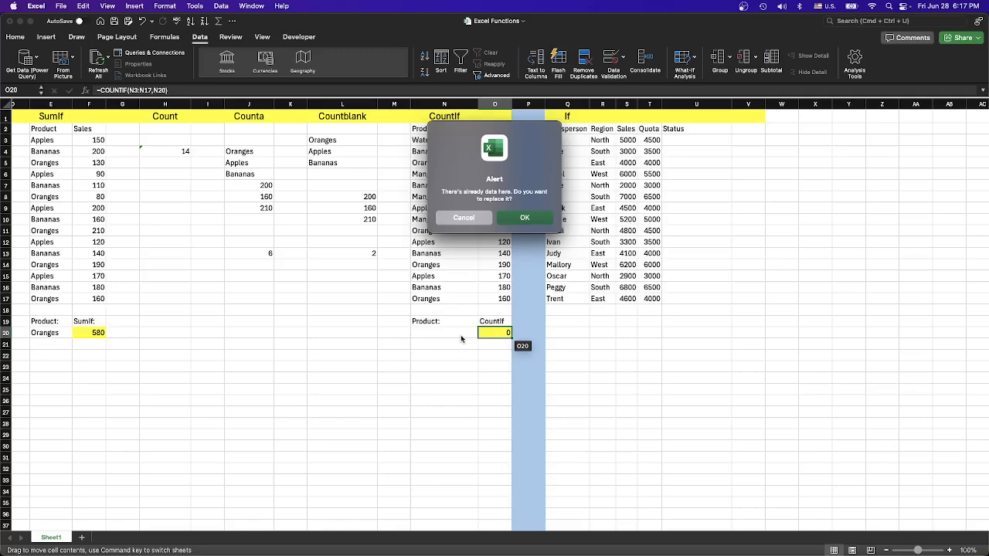
pyautogui.click(465, 221)
# Step: Enter Bananas in N20 as the product for the COUNTIF formula to count
pyautogui.click(433, 334)
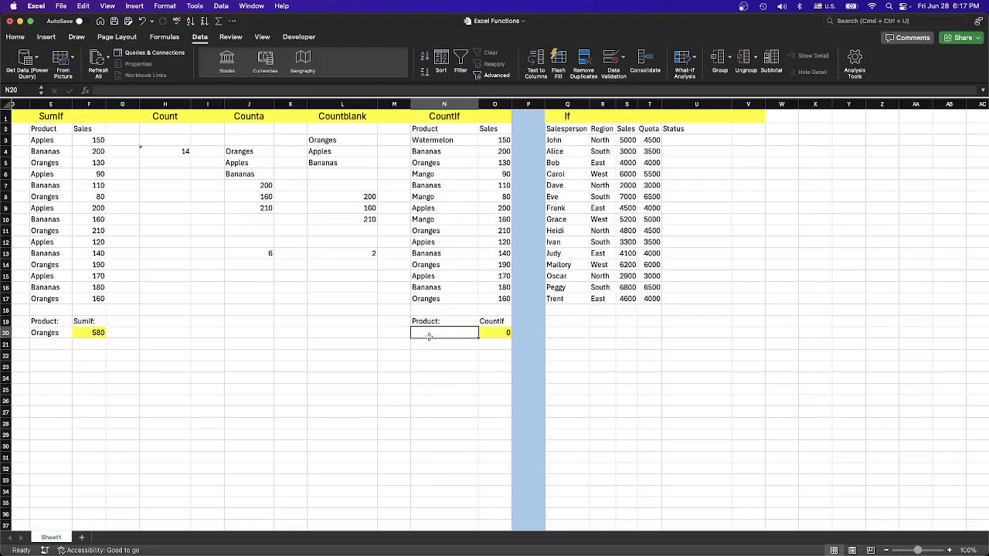
pyautogui.write('Ban')
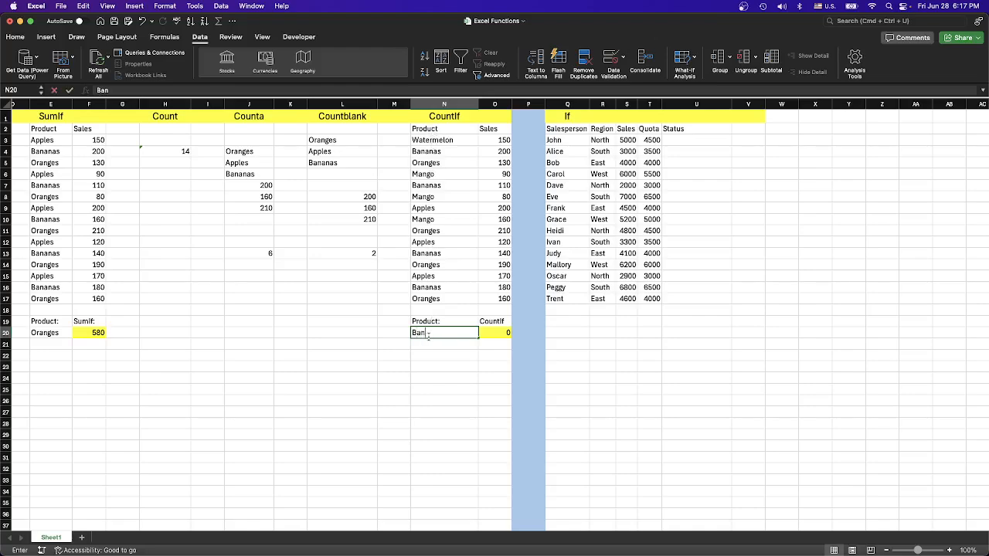
pyautogui.write('anas')
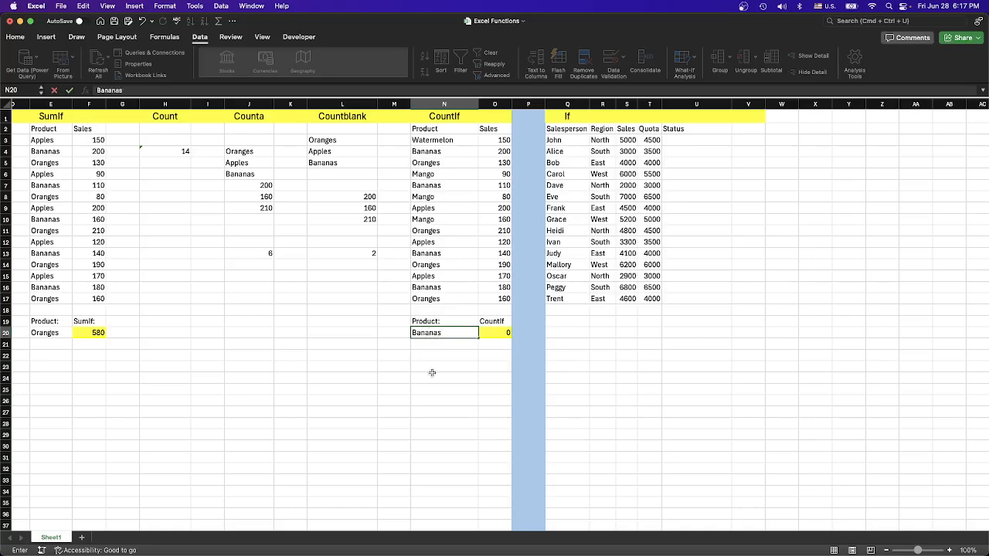
pyautogui.click(432, 372)
# Step: Check the COUNTIF result by going through each Bananas entry in the product list N3:N17
pyautogui.click(441, 332)
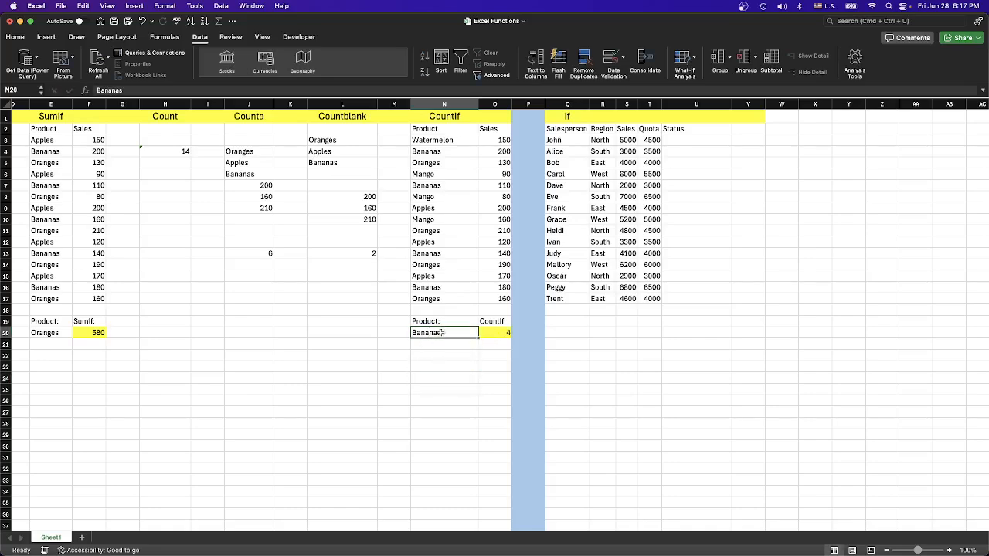
pyautogui.click(438, 287)
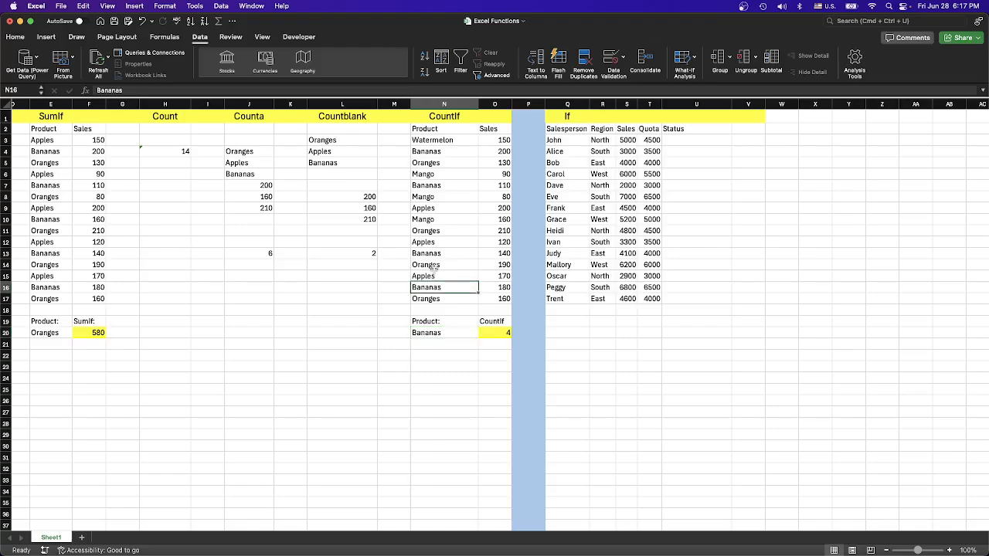
pyautogui.click(434, 255)
pyautogui.click(431, 188)
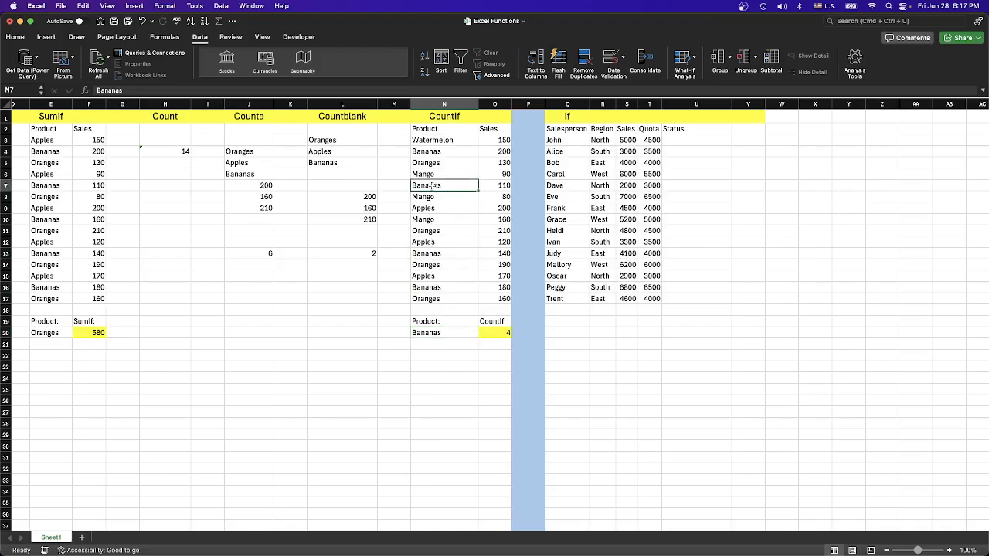
pyautogui.click(433, 157)
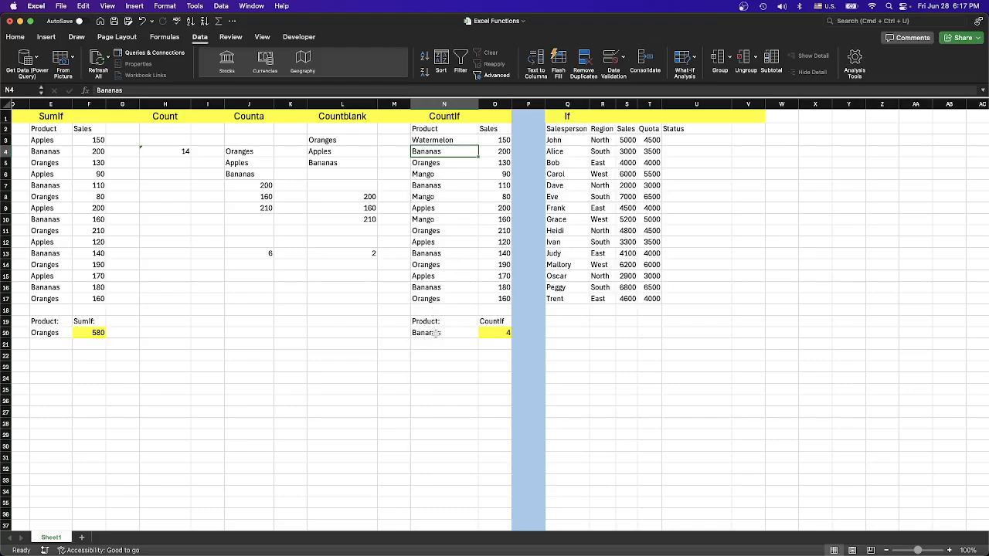
# Step: Replace the product in N20 with Watermelon so the COUNTIF formula counts that item
pyautogui.click(446, 142)
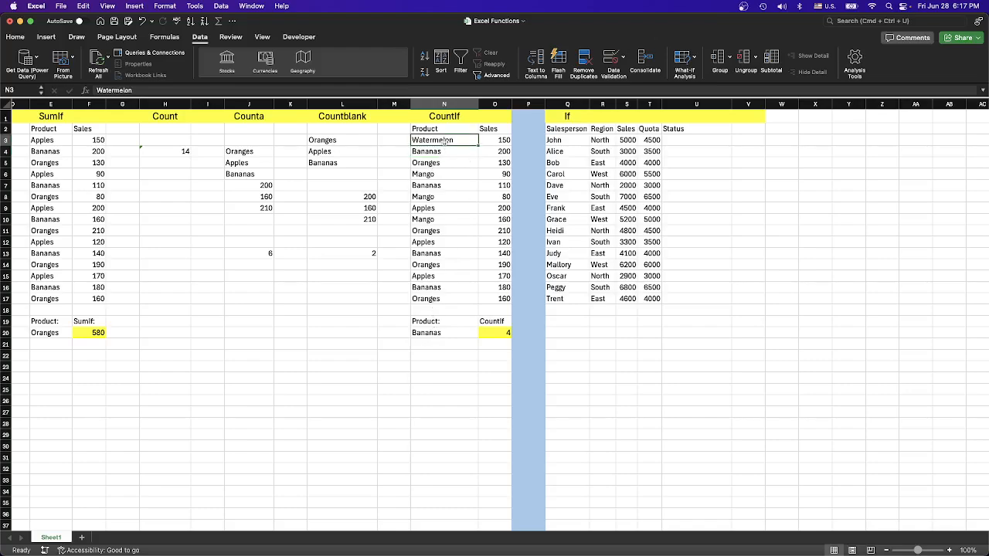
pyautogui.doubleClick(432, 334)
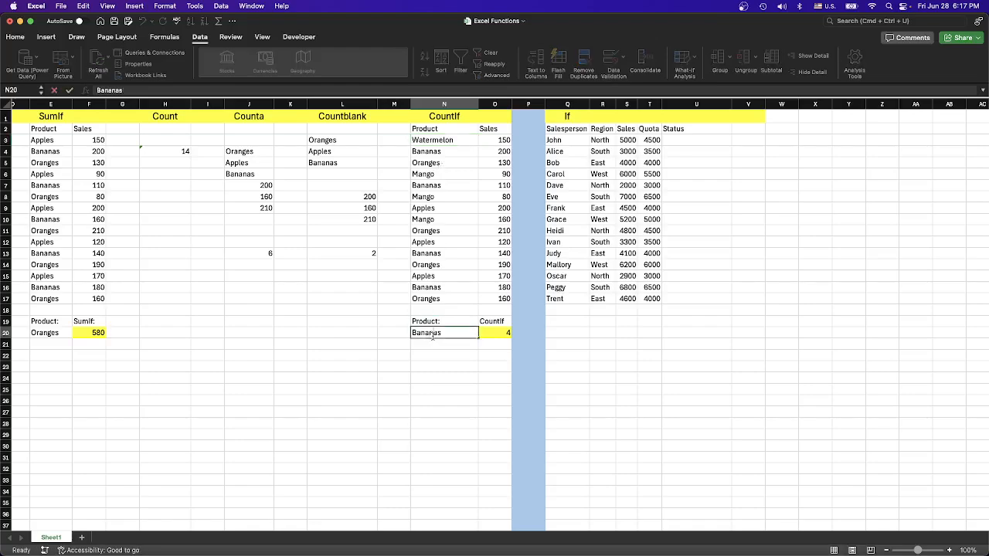
pyautogui.press('Escape')
pyautogui.doubleClick(443, 332)
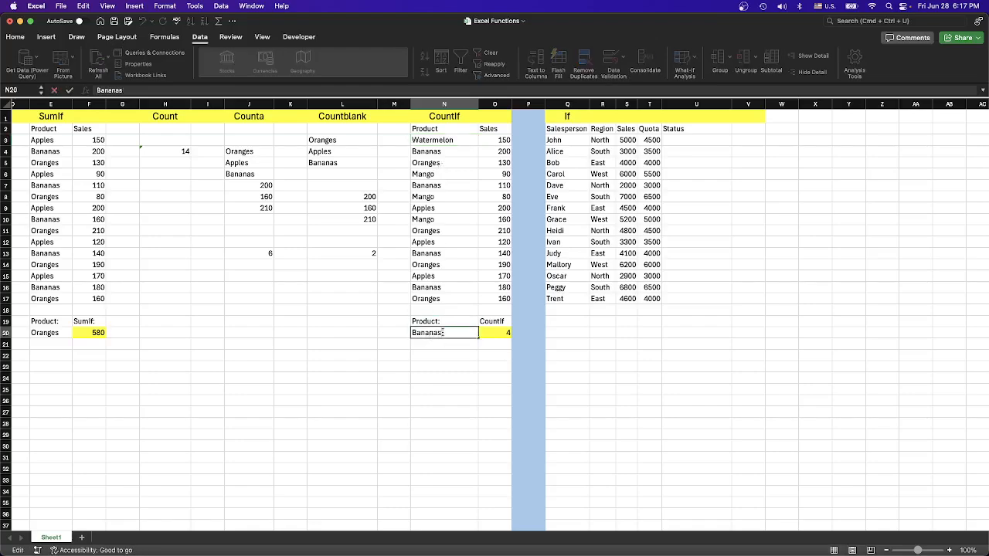
pyautogui.write('W')
pyautogui.press('BackSpace')
pyautogui.press('BackSpace')
pyautogui.press('BackSpace')
pyautogui.press('BackSpace')
pyautogui.press('BackSpace')
pyautogui.press('BackSpace')
pyautogui.press('BackSpace')
pyautogui.write('W')
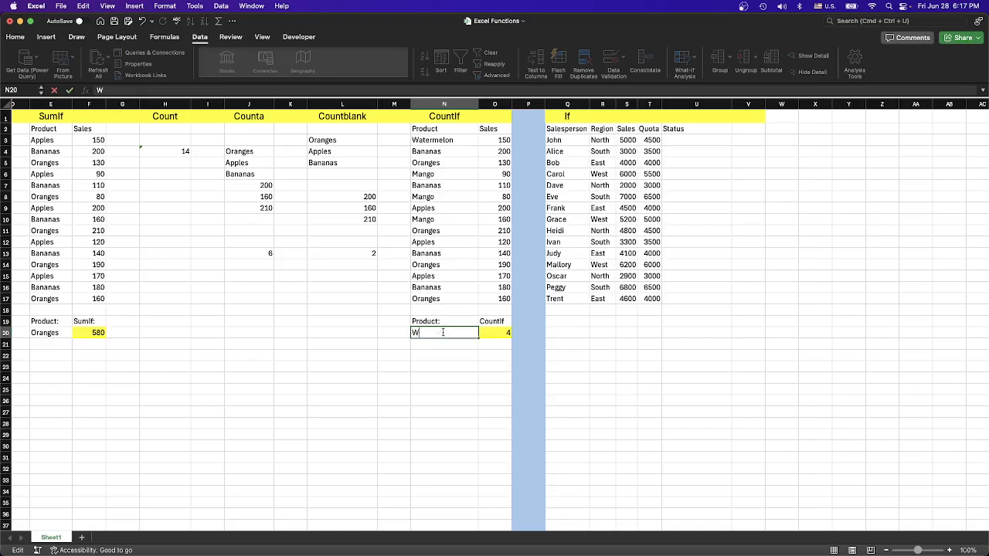
pyautogui.write('atermelon')
pyautogui.click(442, 369)
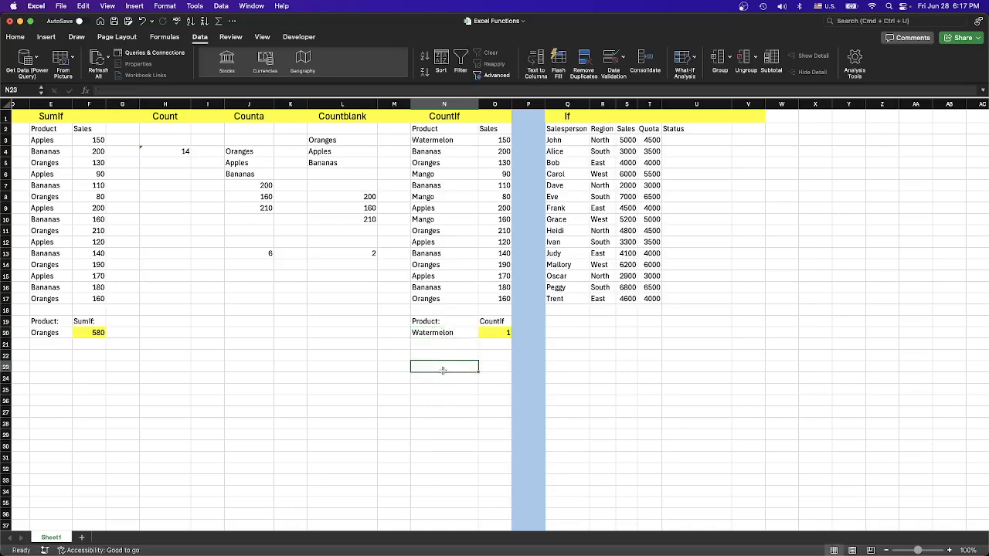
# Step: Change the COUNTIF criterion in N20 to Mango
pyautogui.click(448, 332)
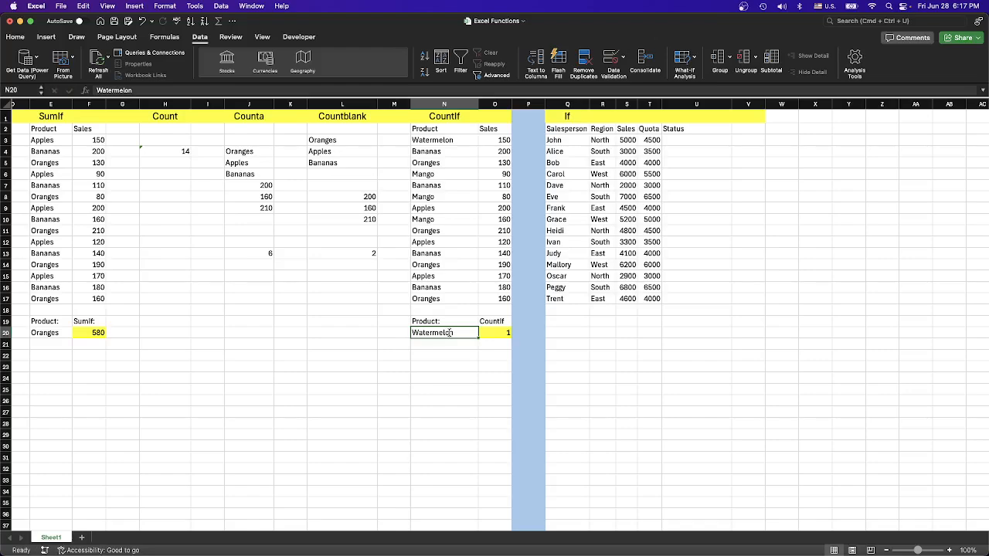
pyautogui.press('Delete')
pyautogui.write('Mango')
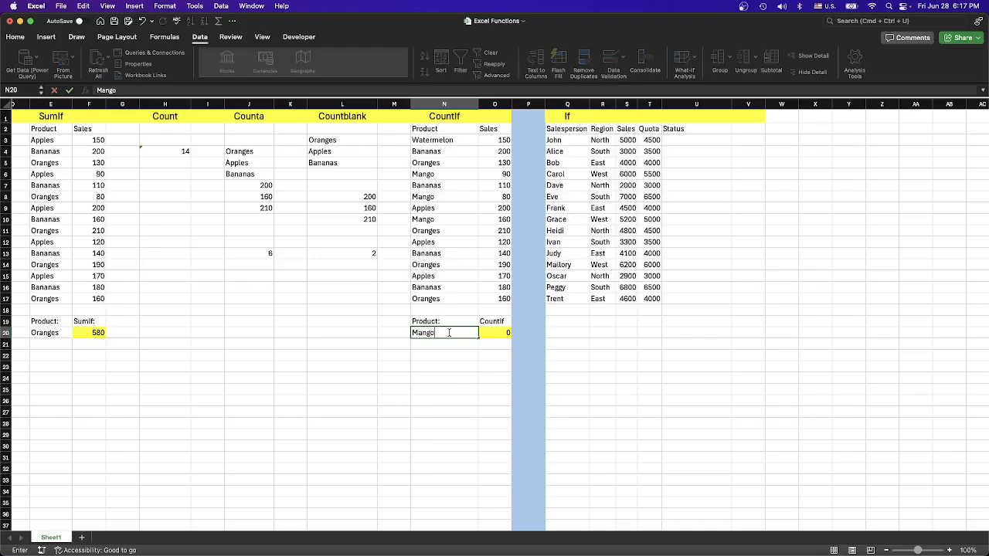
pyautogui.click(452, 381)
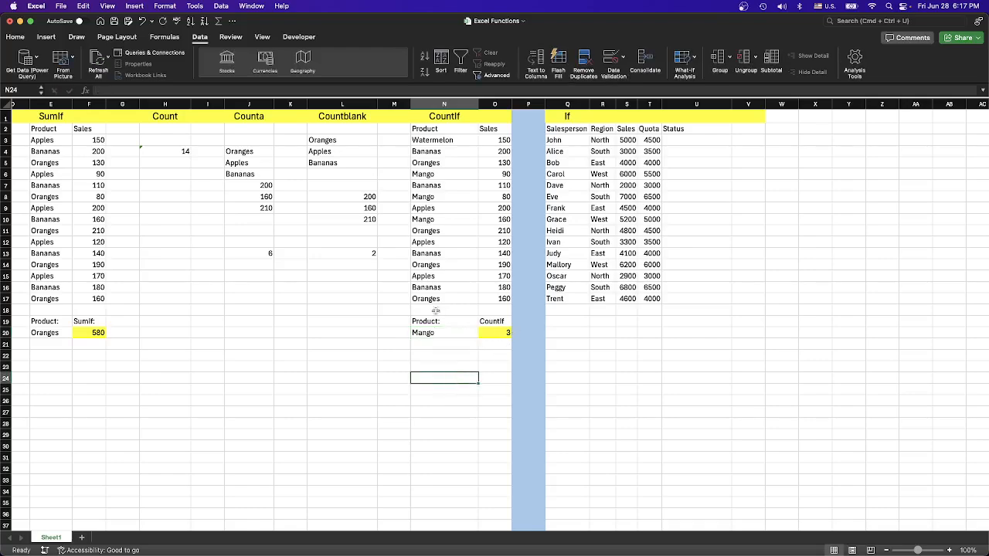
# Step: Verify the COUNTIF result by going through each Mango entry in the product list N3:N17
pyautogui.click(434, 174)
pyautogui.click(429, 197)
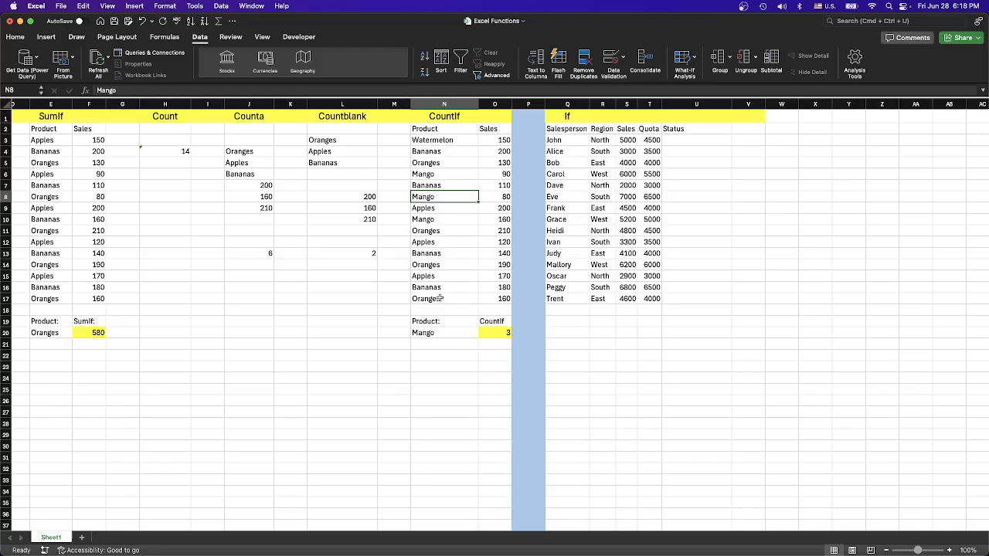
pyautogui.click(430, 219)
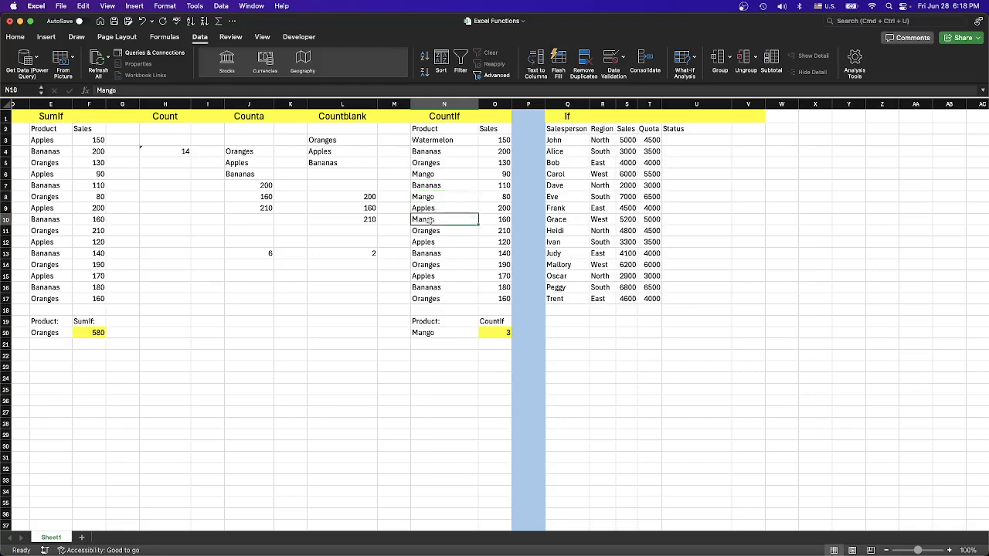
pyautogui.click(441, 412)
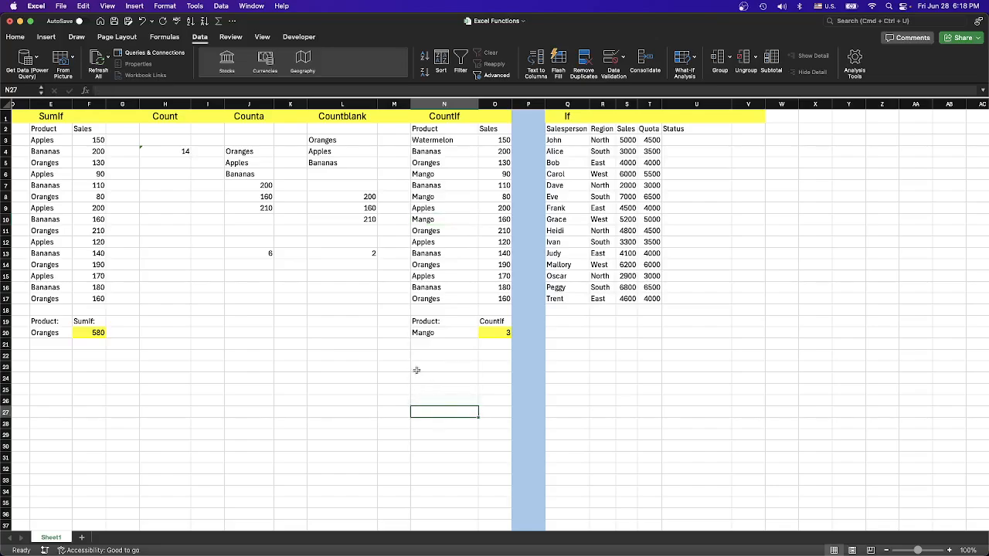
# Step: Look over the If section's sales table and its empty Status column U
pyautogui.hscroll(5, 417, 369)
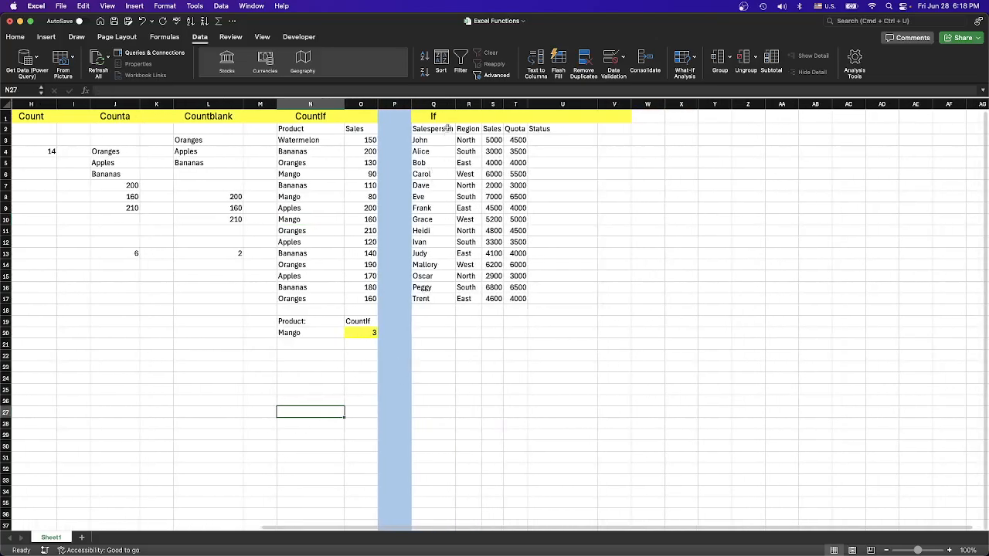
pyautogui.scroll(-2, 443, 323)
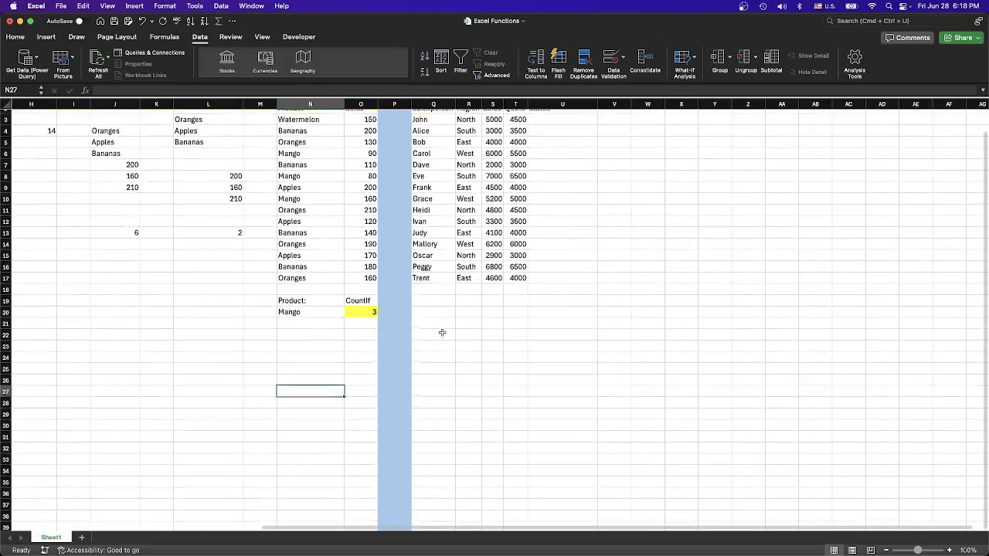
pyautogui.scroll(2, 453, 338)
pyautogui.hscroll(2, 459, 343)
pyautogui.hscroll(1, 459, 342)
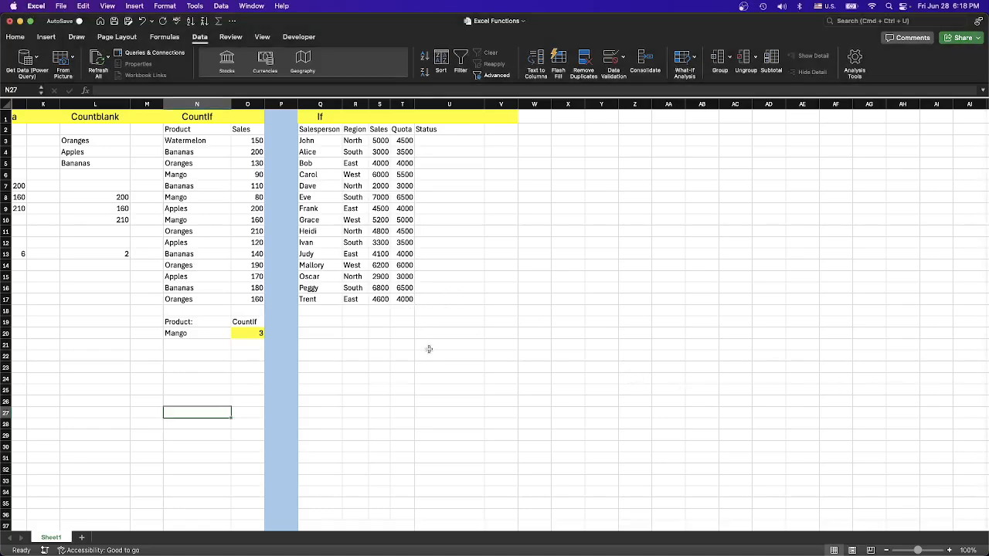
pyautogui.click(426, 347)
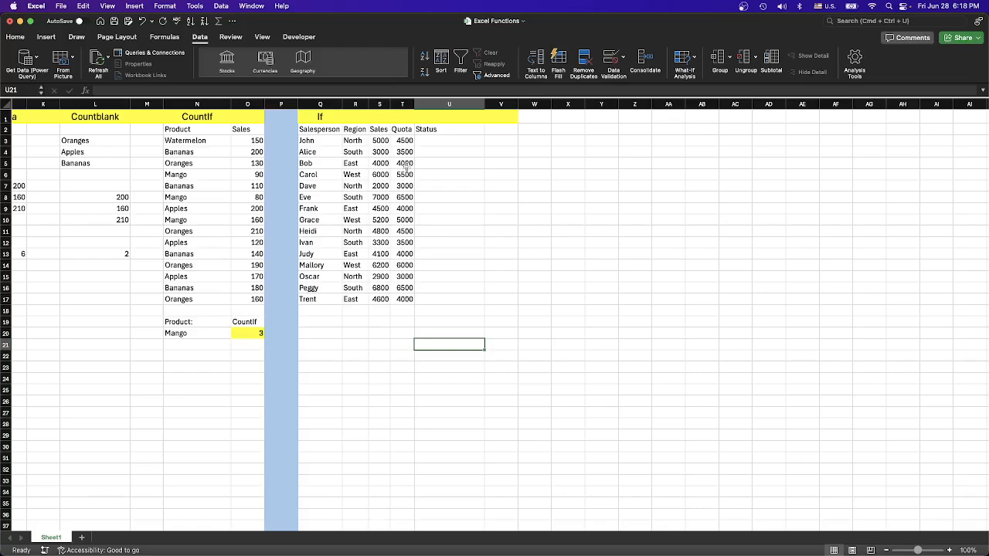
pyautogui.click(449, 139)
pyautogui.click(447, 204)
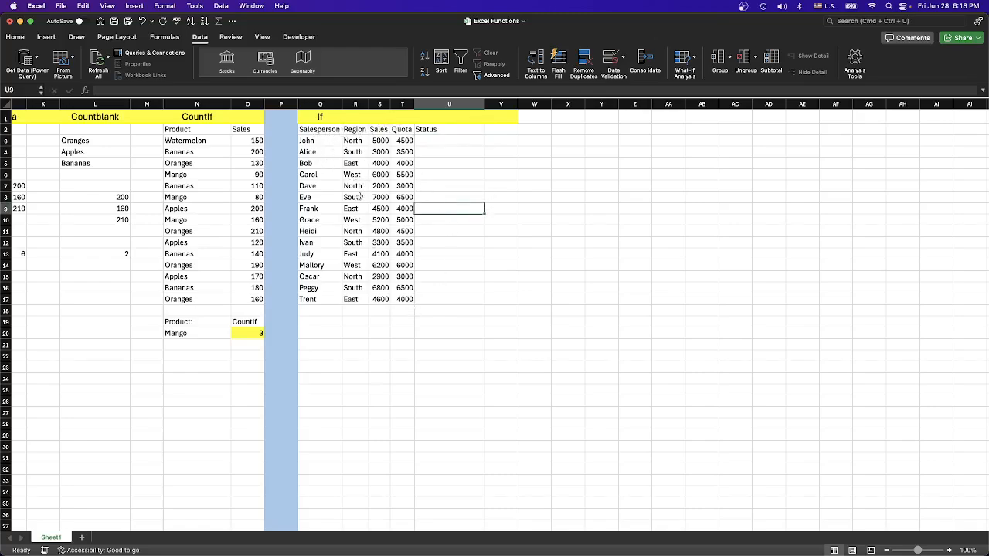
pyautogui.click(487, 377)
# Step: Examine the Salesperson, Region, Sales and Quota columns of the If table, covering rows 3 to 17
pyautogui.click(322, 131)
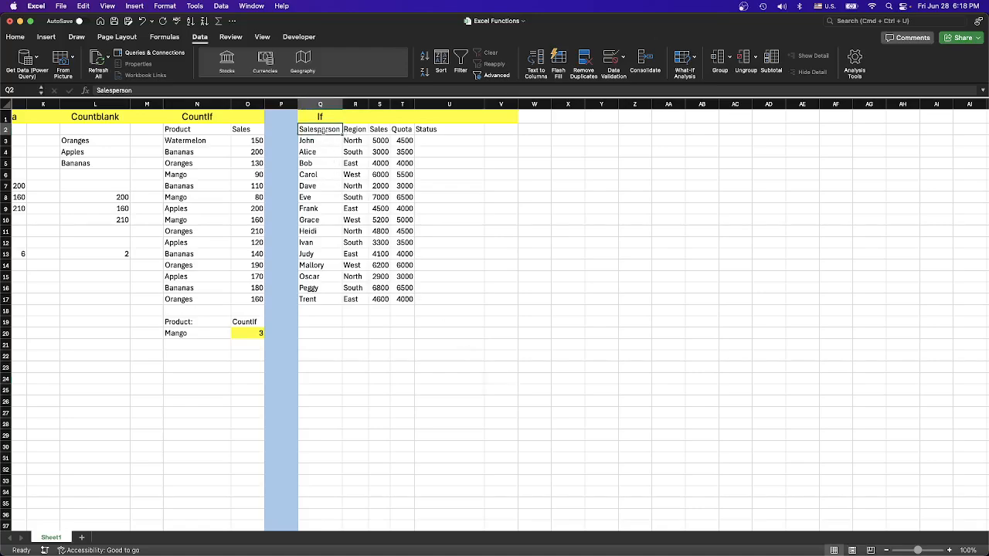
pyautogui.click(365, 133)
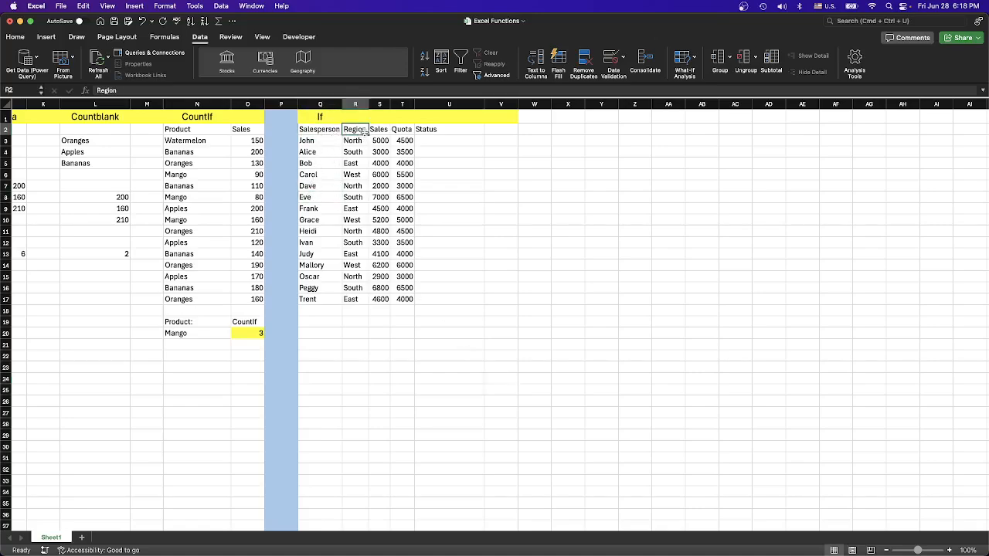
pyautogui.click(382, 130)
pyautogui.click(381, 142)
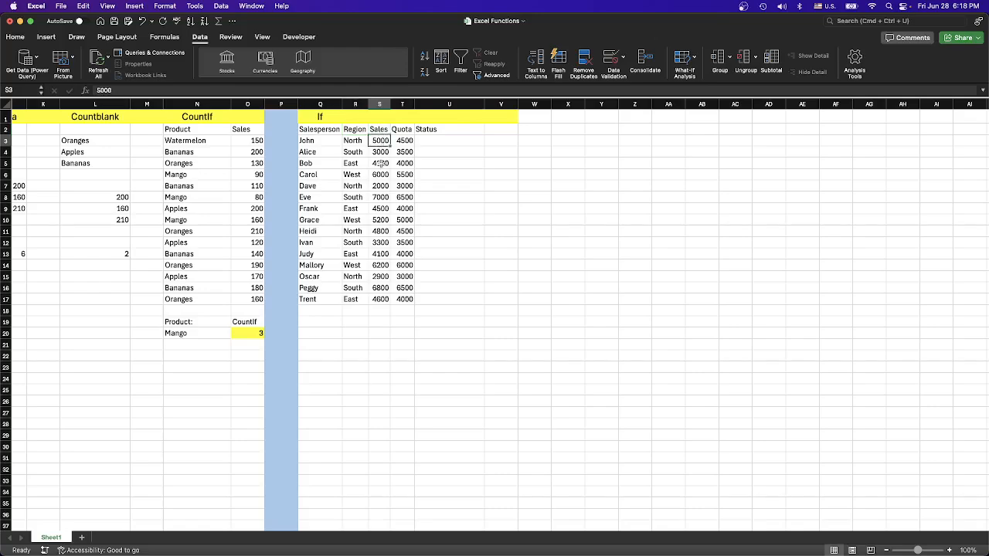
pyautogui.click(380, 254)
pyautogui.click(381, 142)
pyautogui.moveTo(381, 142); pyautogui.dragTo(380, 300)
pyautogui.click(450, 231)
pyautogui.moveTo(402, 130); pyautogui.dragTo(403, 303)
pyautogui.click(450, 265)
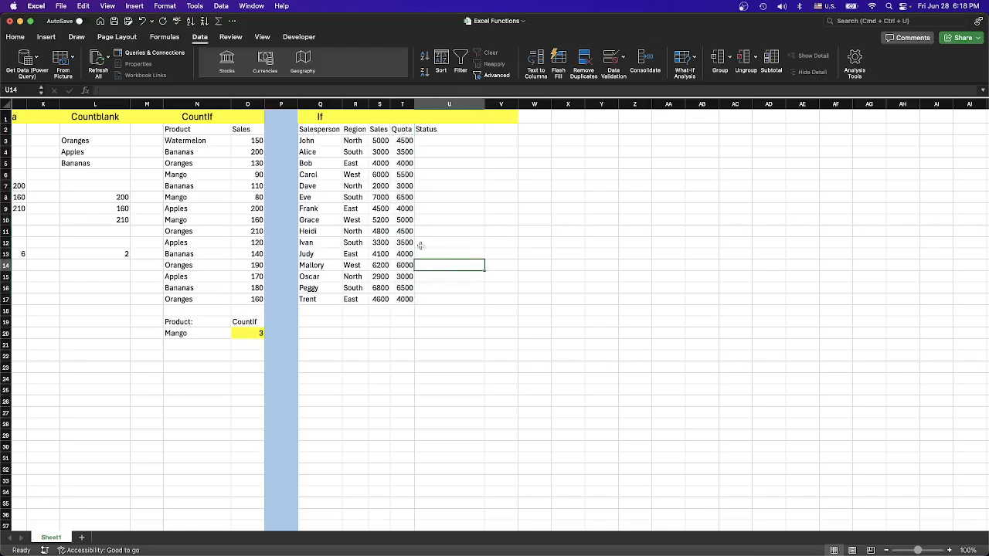
# Step: Compare the first salesperson's Sales value in S3 with the Quota value in T3
pyautogui.click(317, 142)
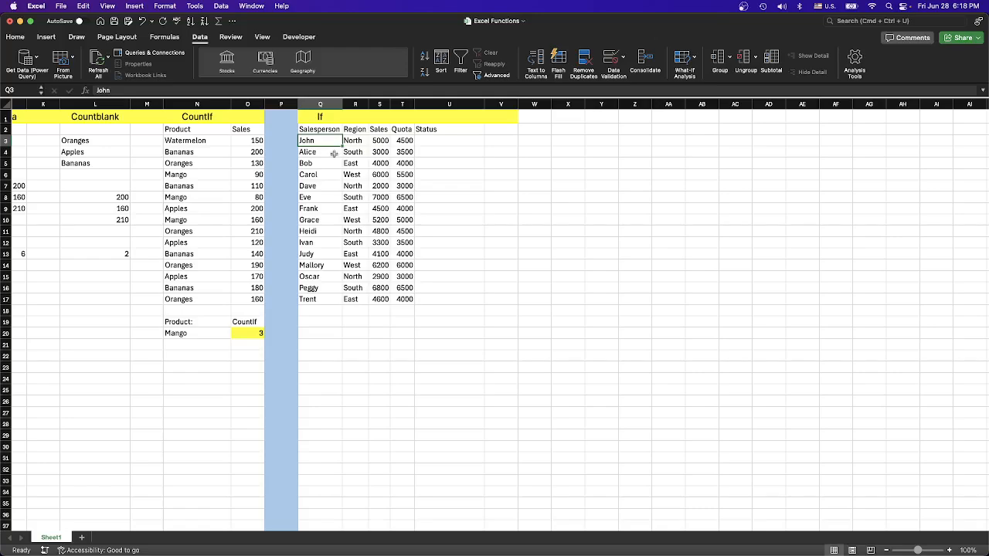
pyautogui.click(380, 141)
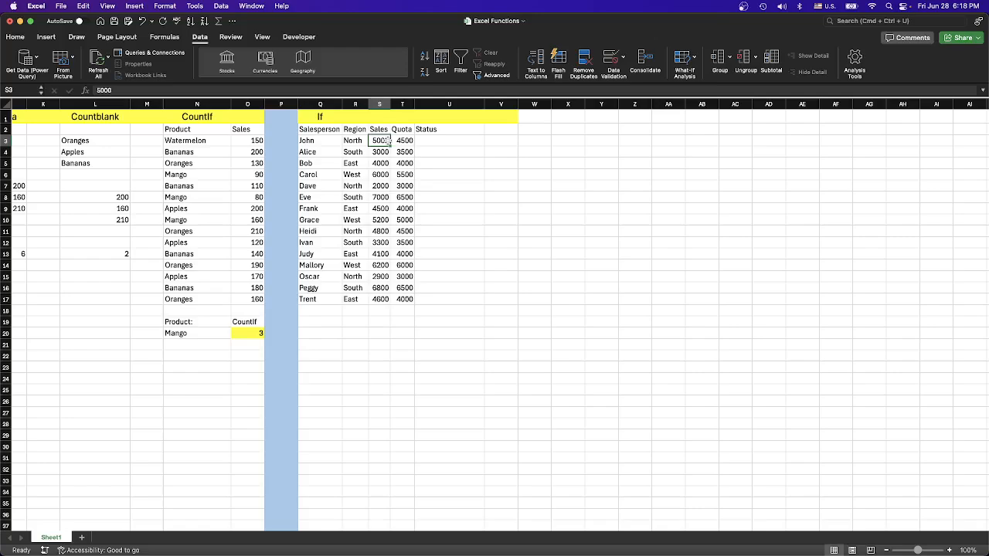
pyautogui.click(402, 141)
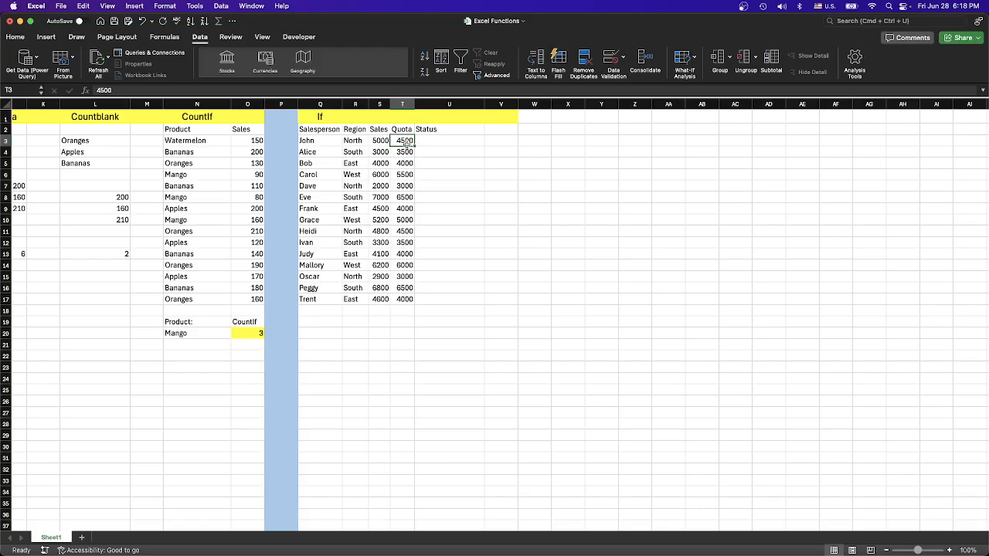
pyautogui.click(377, 141)
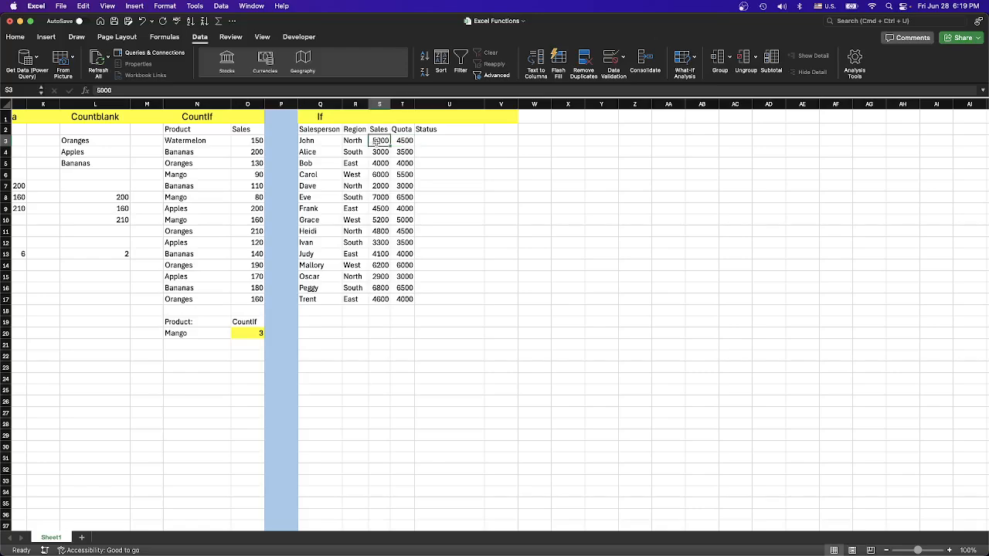
# Step: Enter =IF(S3>=T3,"Met Quota","Did not meet Quota") in U3 as the first salesperson's status
pyautogui.click(435, 140)
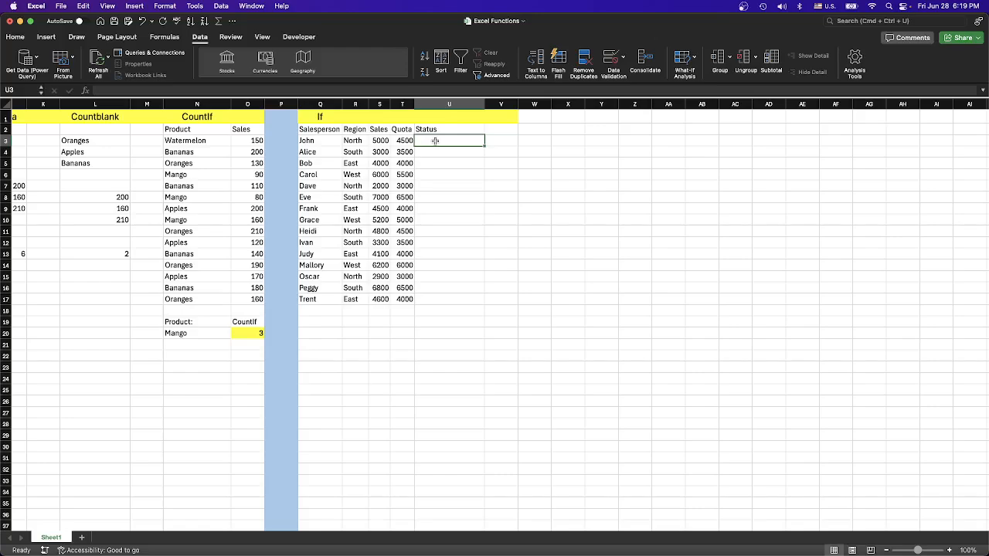
pyautogui.write('=')
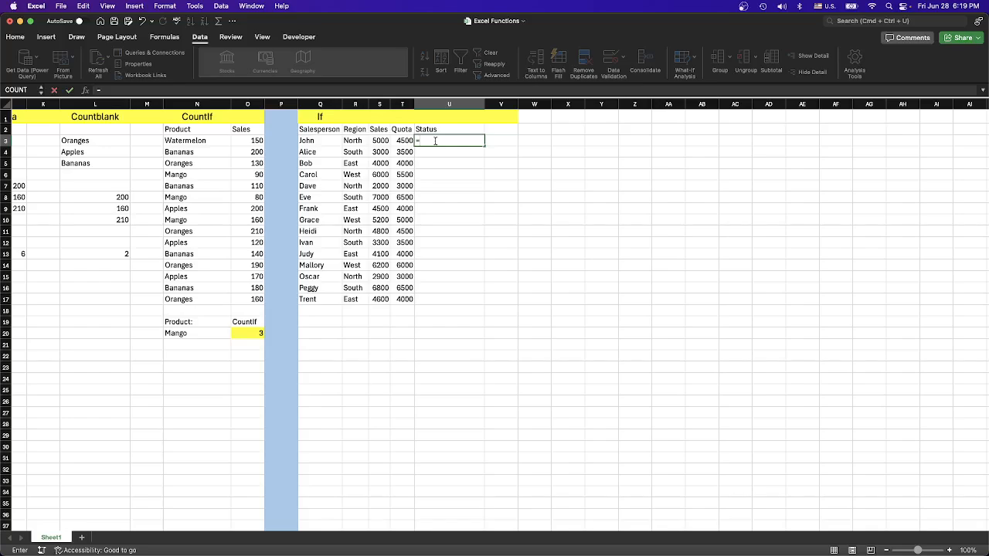
pyautogui.write('if')
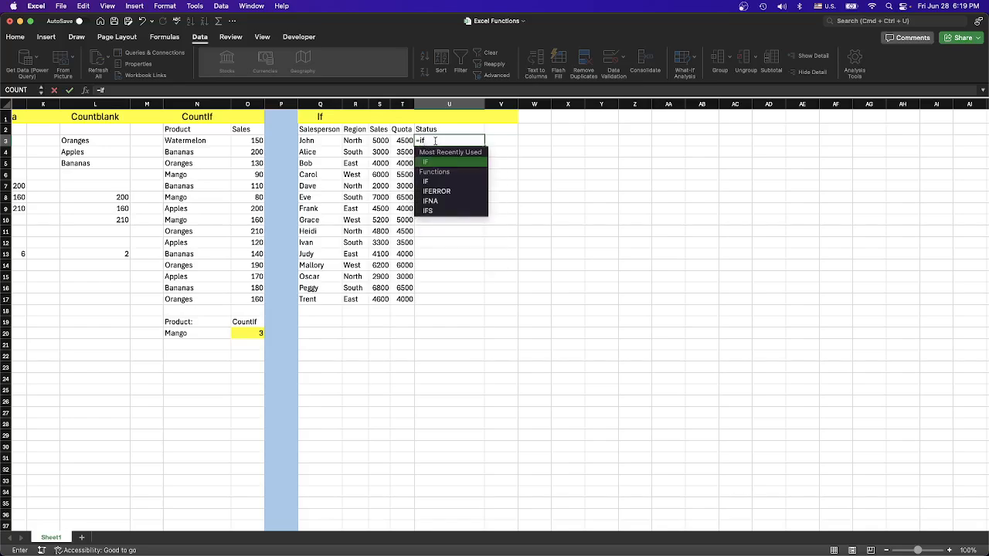
pyautogui.press('Tab')
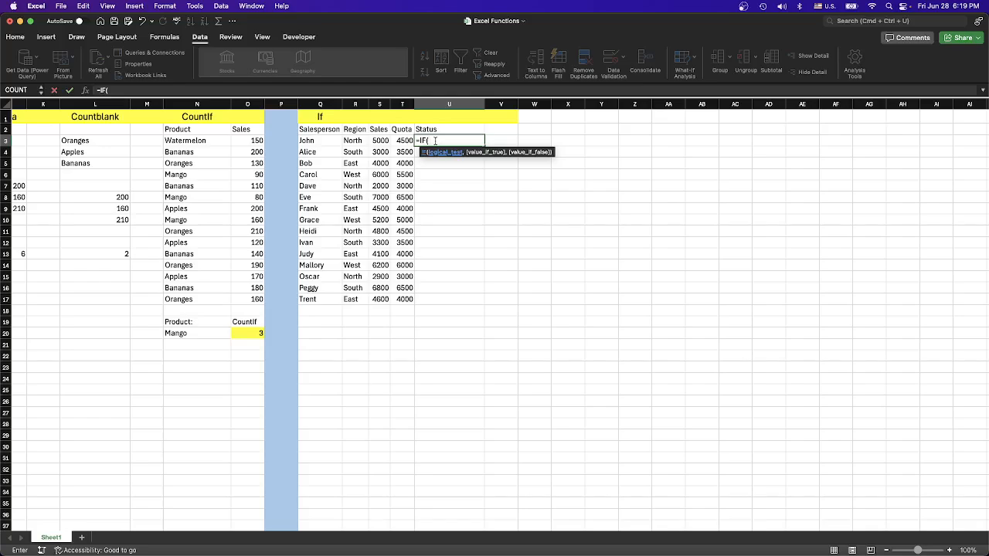
pyautogui.click(381, 141)
pyautogui.write('>=')
pyautogui.click(405, 140)
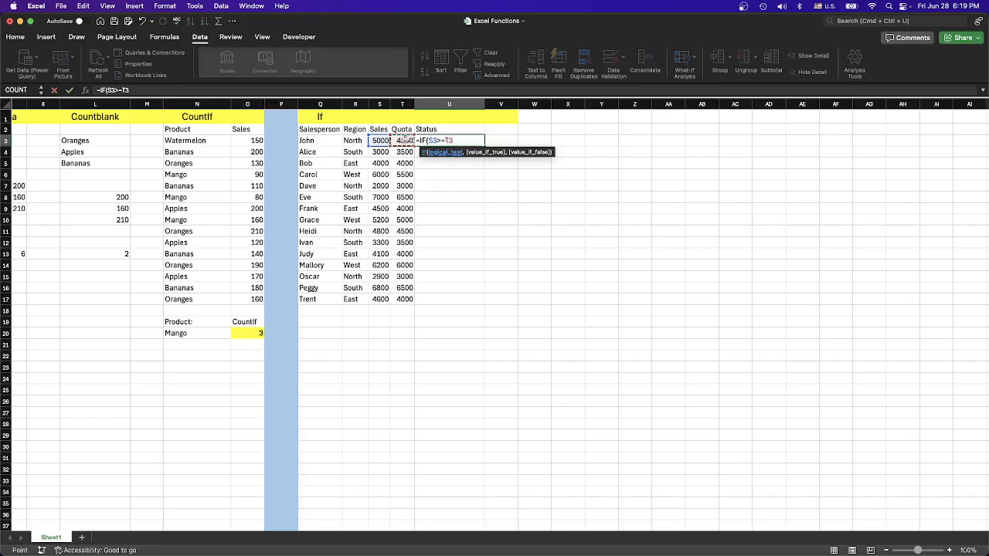
pyautogui.write(',"')
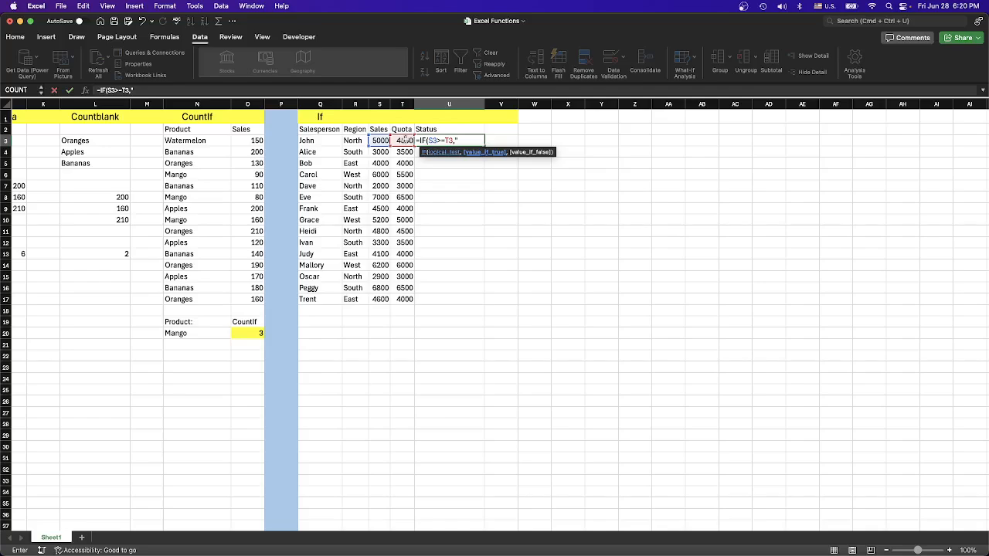
pyautogui.write('Met Quota",')
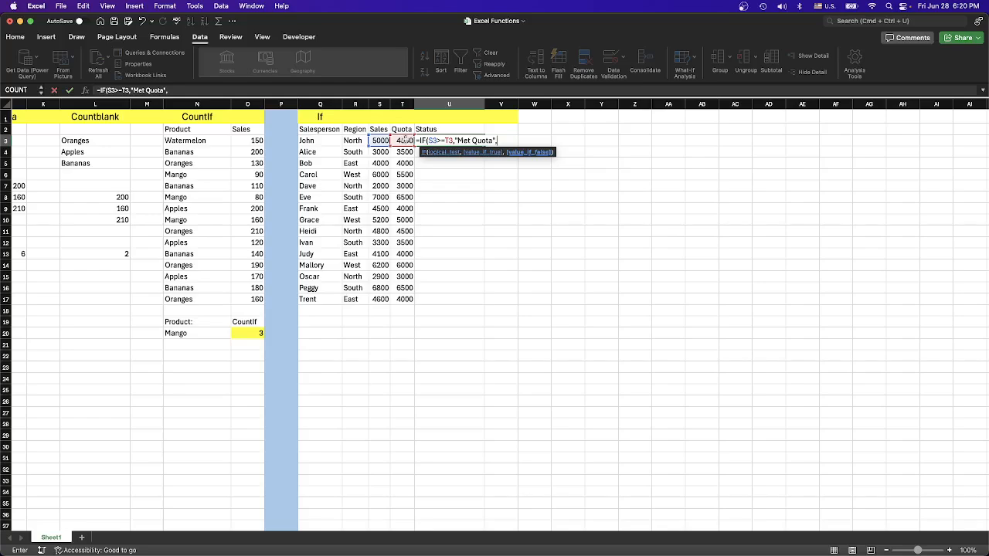
pyautogui.write('"Did not meet Quota"')
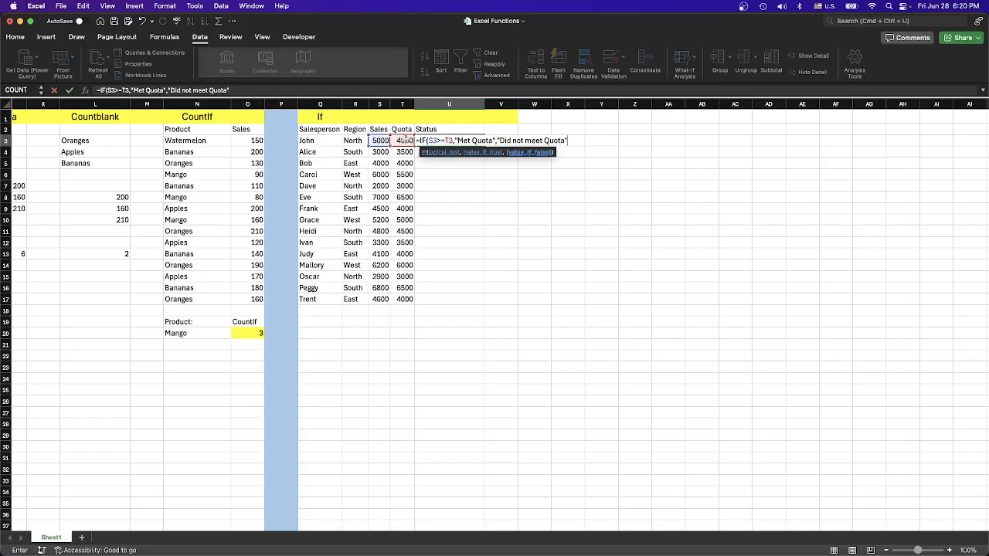
pyautogui.write(')')
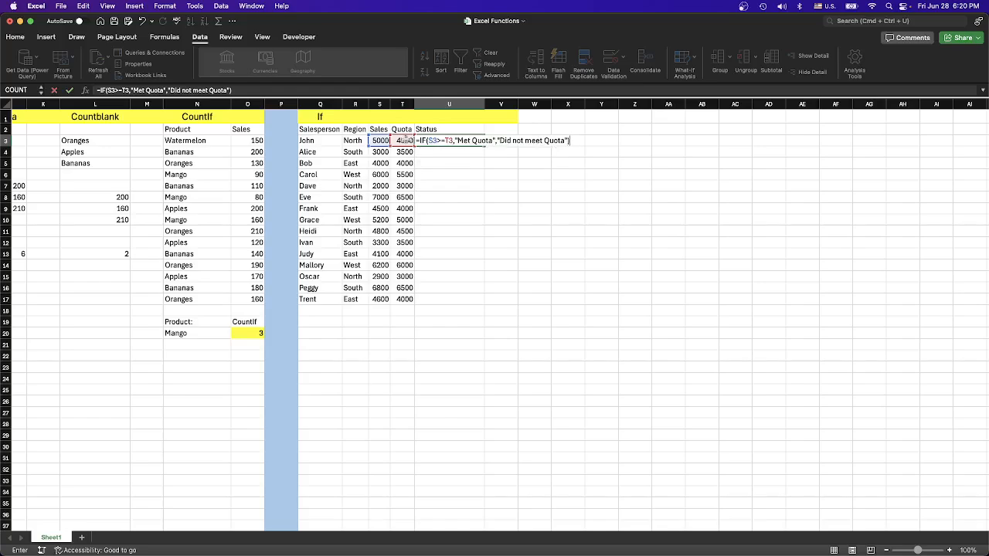
pyautogui.press('Return')
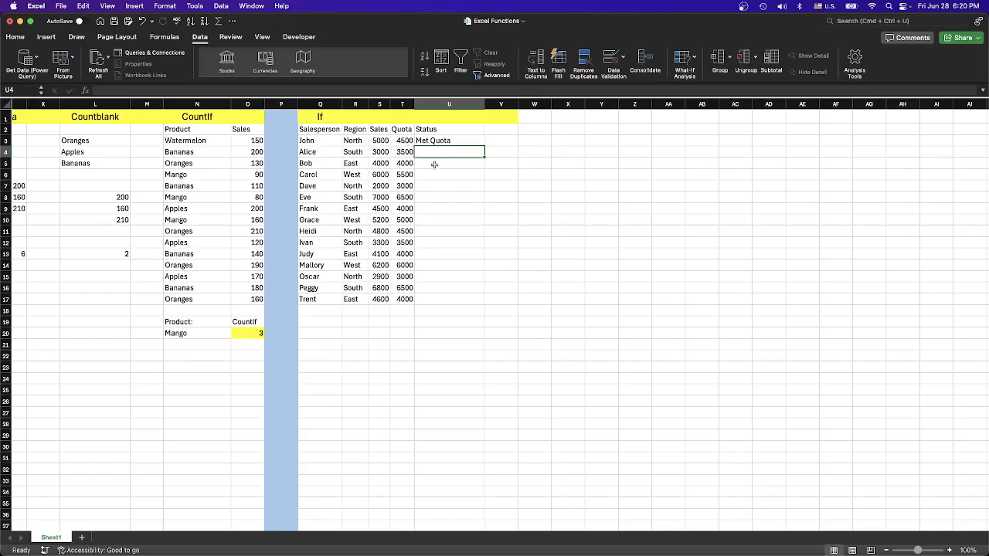
# Step: Fill the IF formula from U3 down through U17 so every salesperson gets a quota status
pyautogui.click(381, 142)
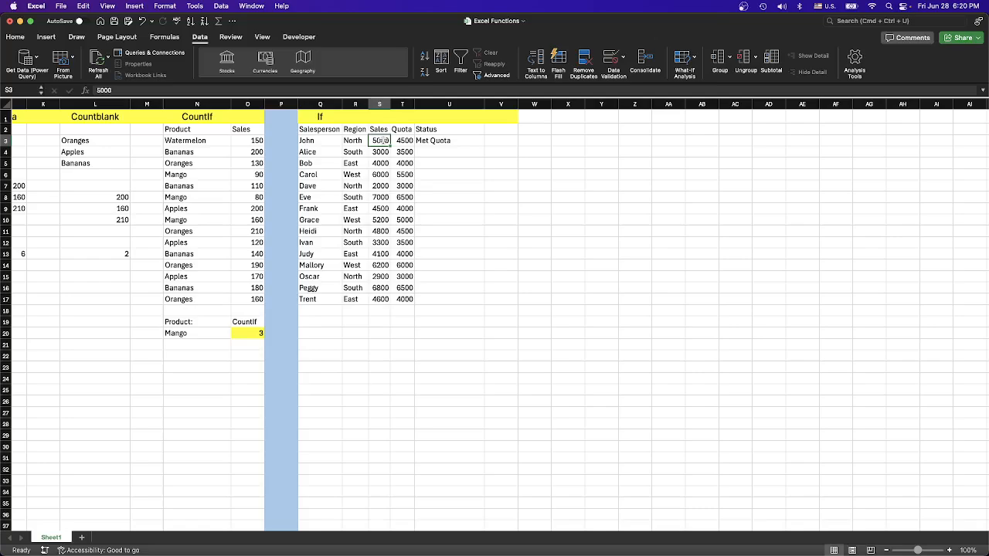
pyautogui.click(403, 142)
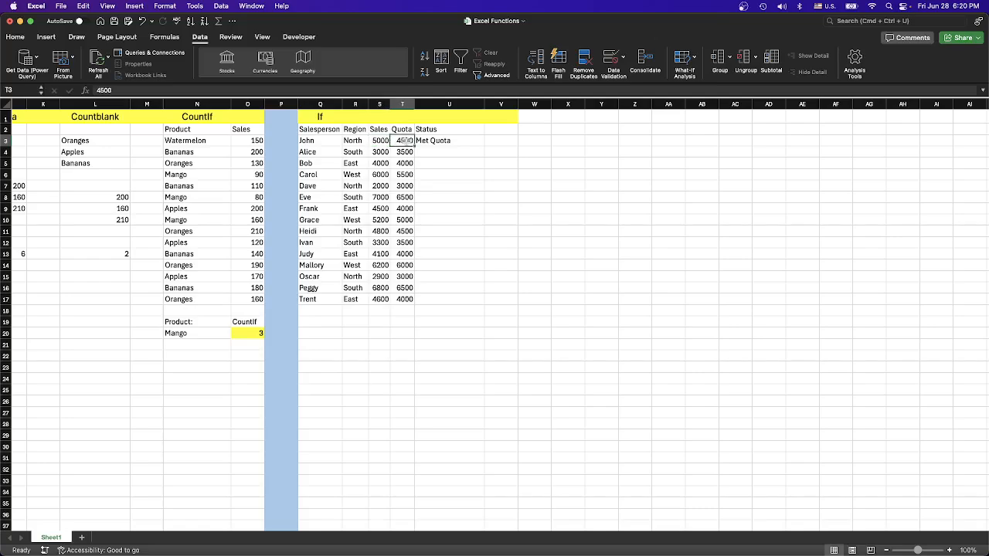
pyautogui.click(441, 144)
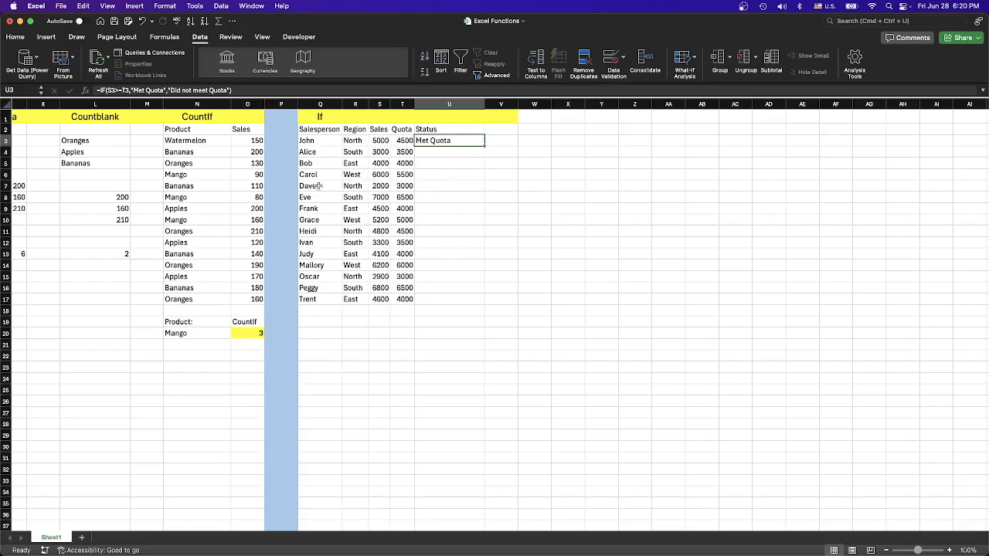
pyautogui.click(468, 173)
pyautogui.click(480, 144)
pyautogui.moveTo(481, 144); pyautogui.dragTo(490, 301)
pyautogui.click(632, 184)
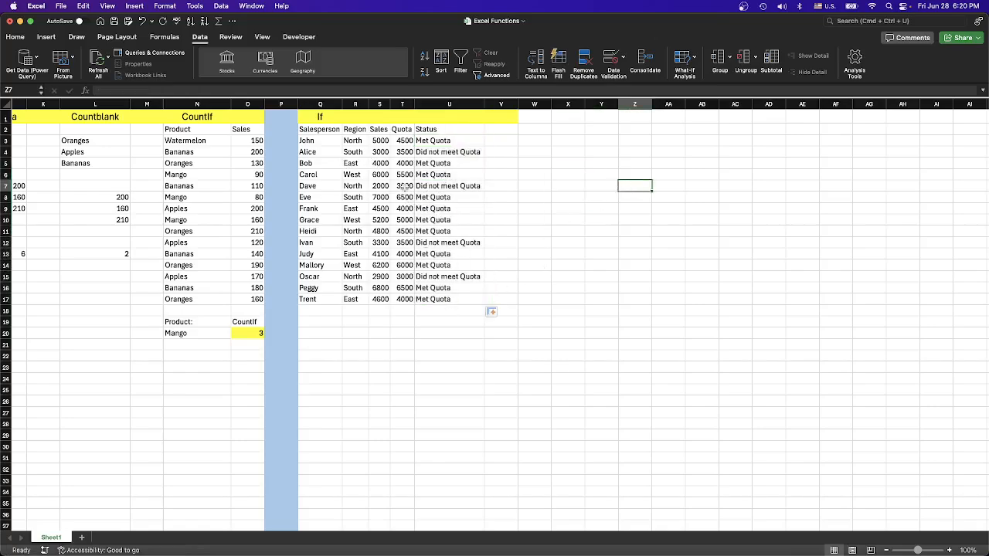
# Step: Check the Status formula in U7 against the Sales and Quota values in row 7
pyautogui.click(380, 187)
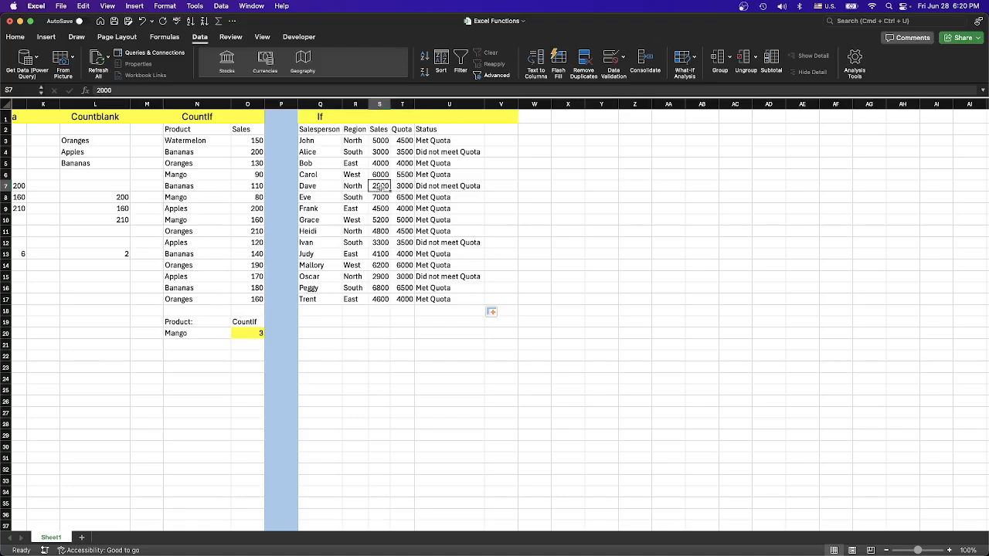
pyautogui.click(403, 187)
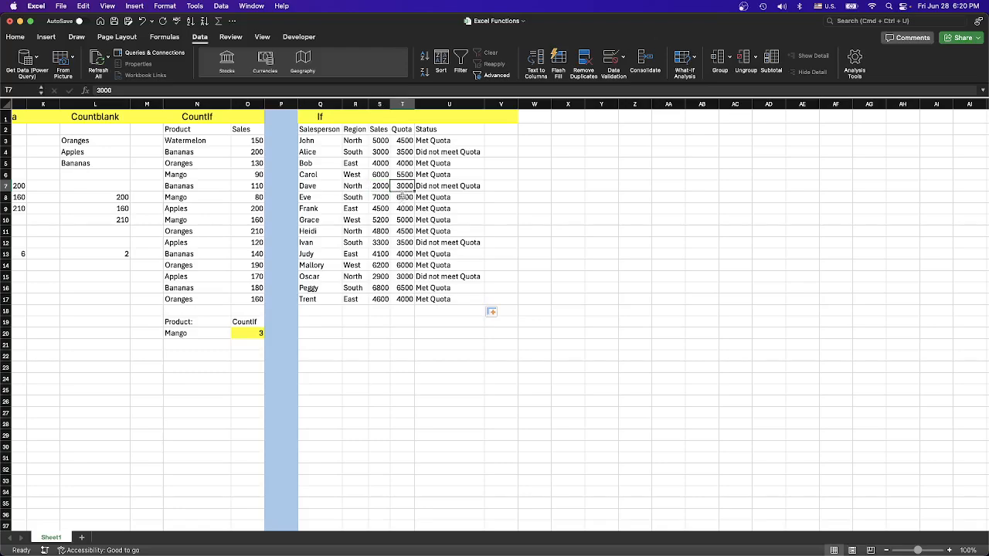
pyautogui.click(435, 187)
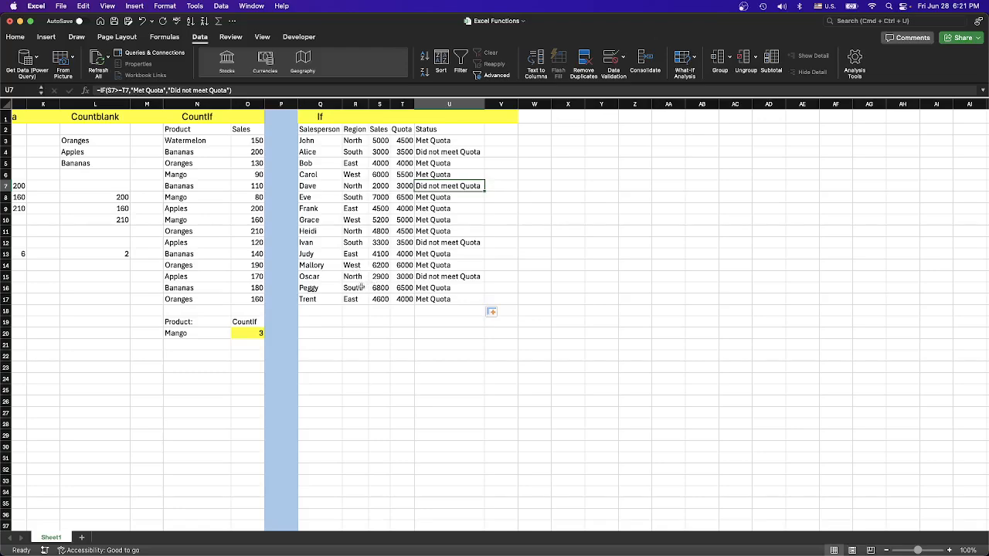
# Step: Compare the Sales and Quota values in row 14 with the Status formula in U14
pyautogui.click(354, 265)
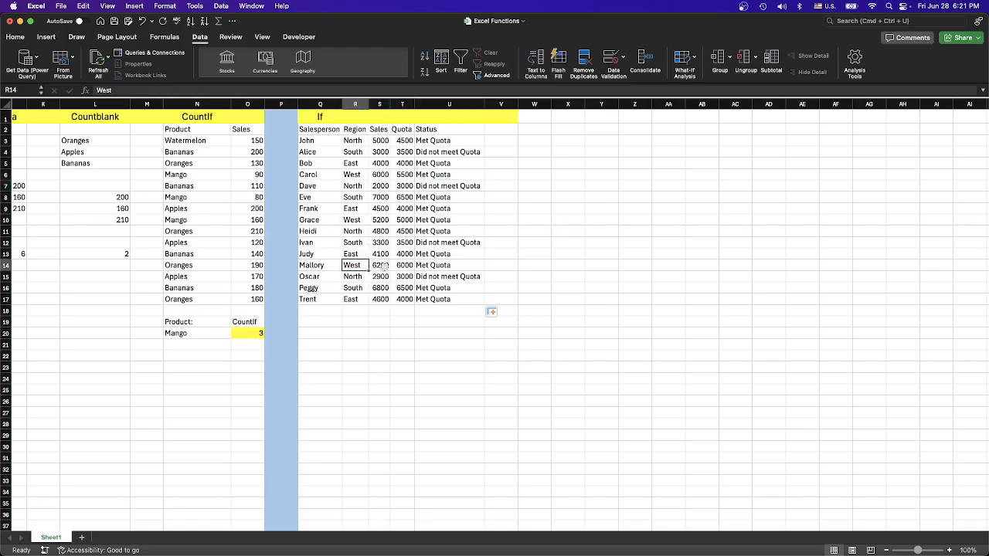
pyautogui.click(381, 265)
pyautogui.click(405, 265)
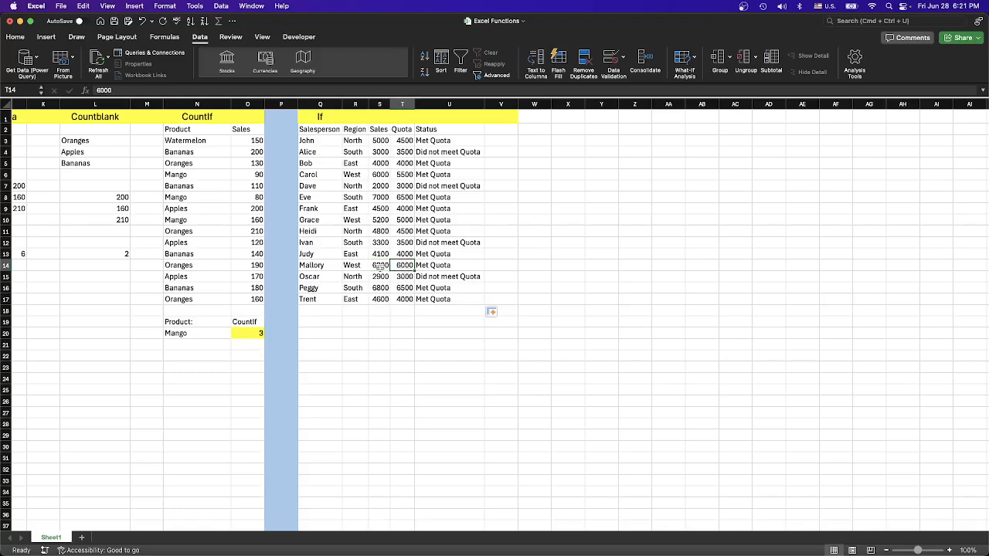
pyautogui.click(381, 265)
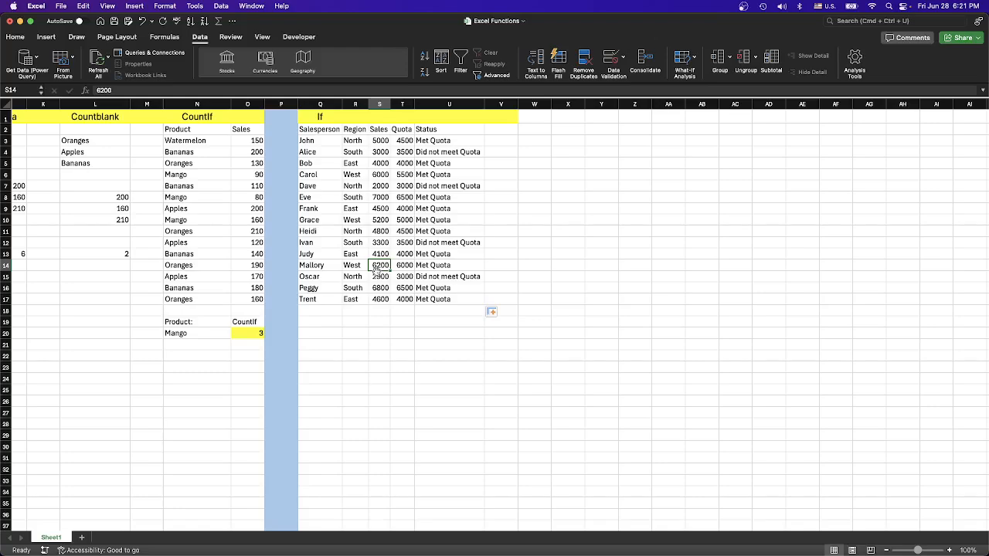
pyautogui.click(403, 265)
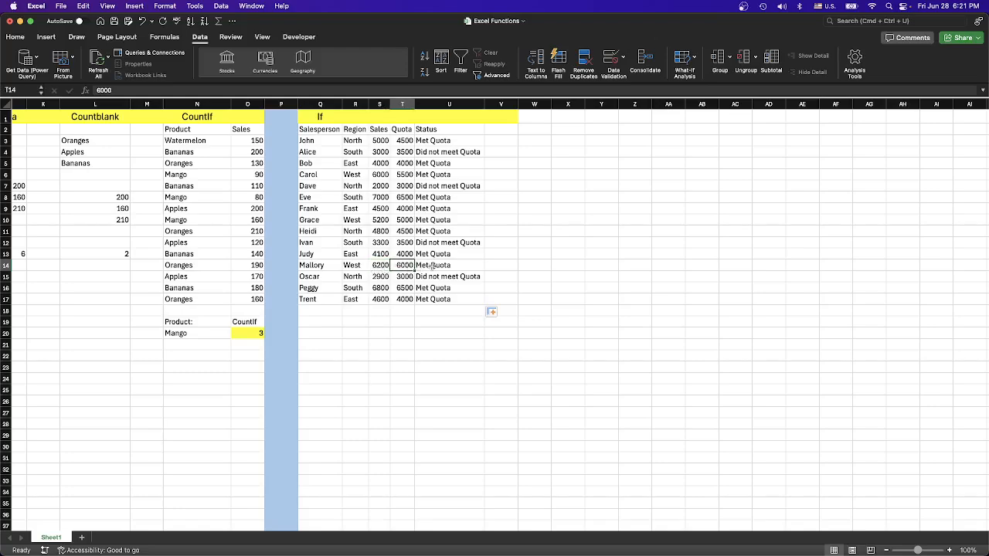
pyautogui.click(432, 266)
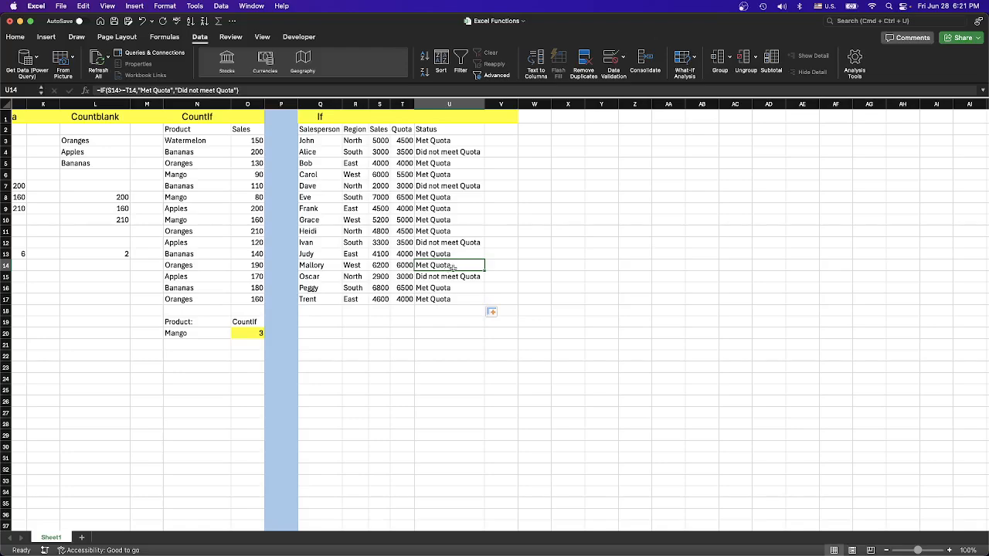
pyautogui.click(373, 266)
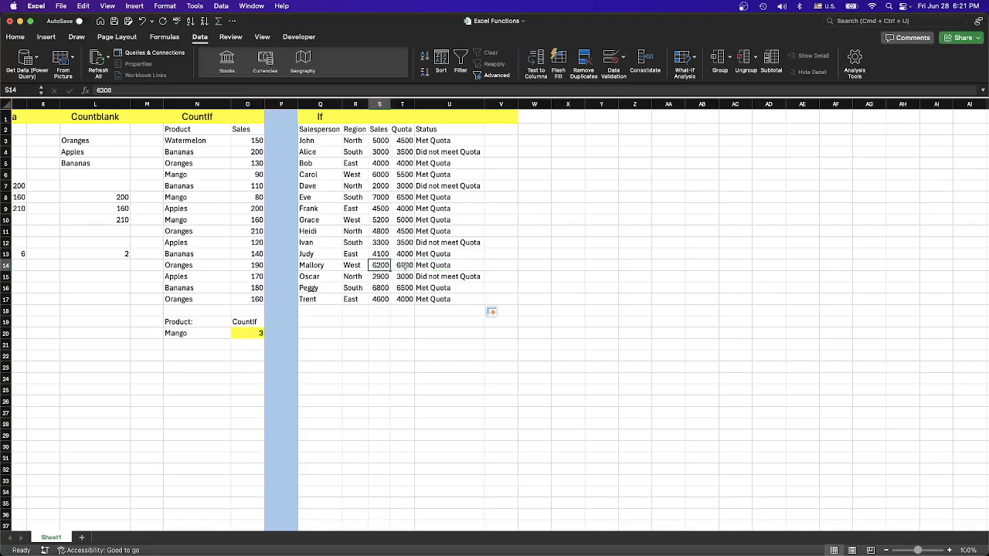
pyautogui.click(405, 266)
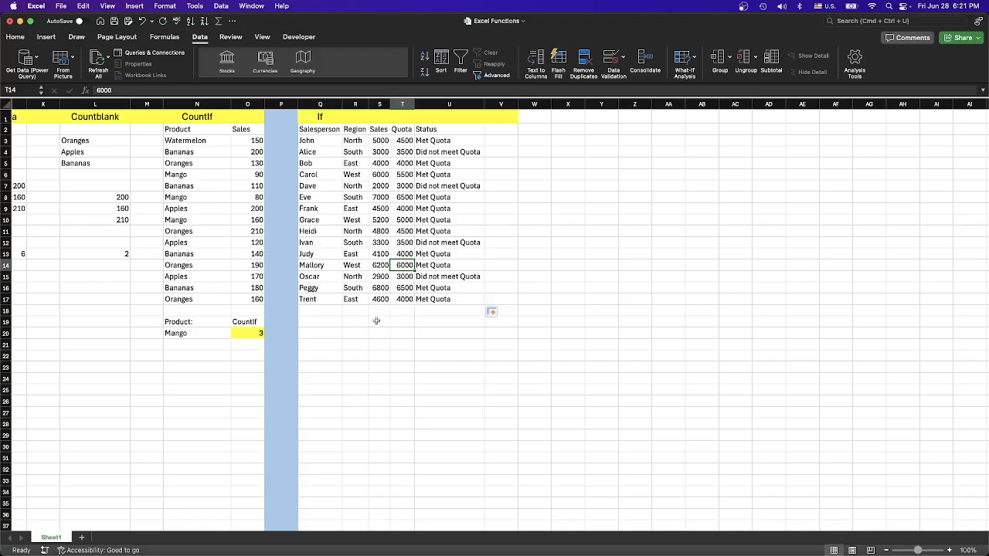
pyautogui.click(402, 323)
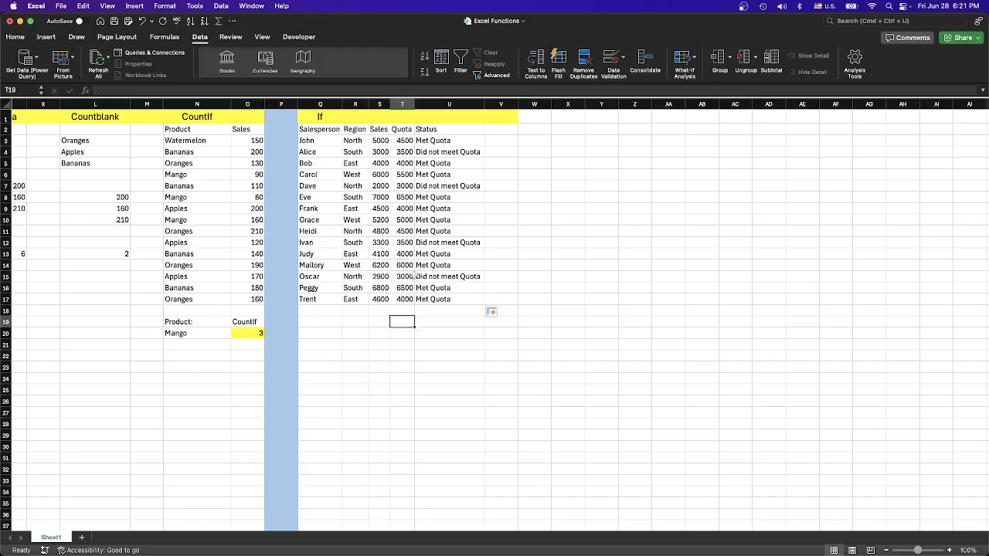
pyautogui.click(413, 276)
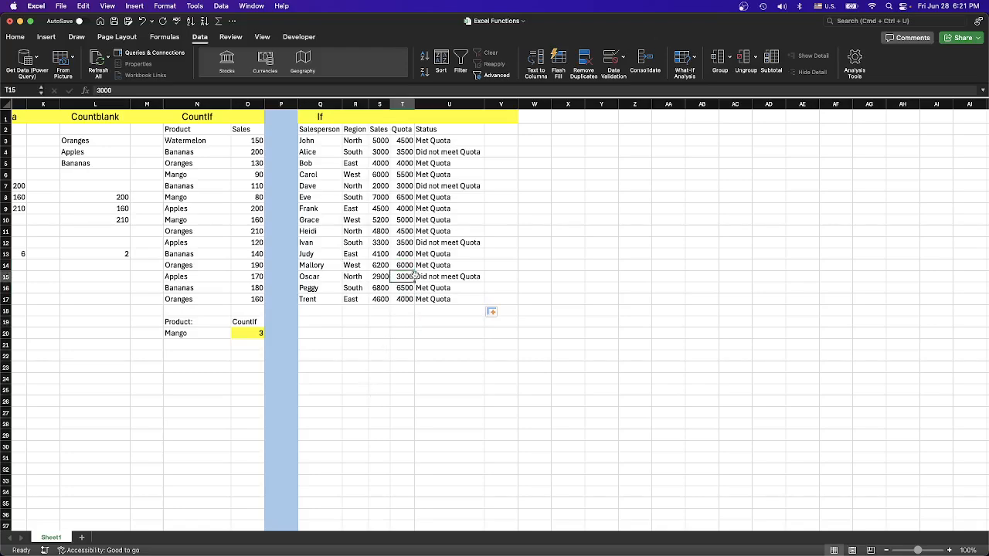